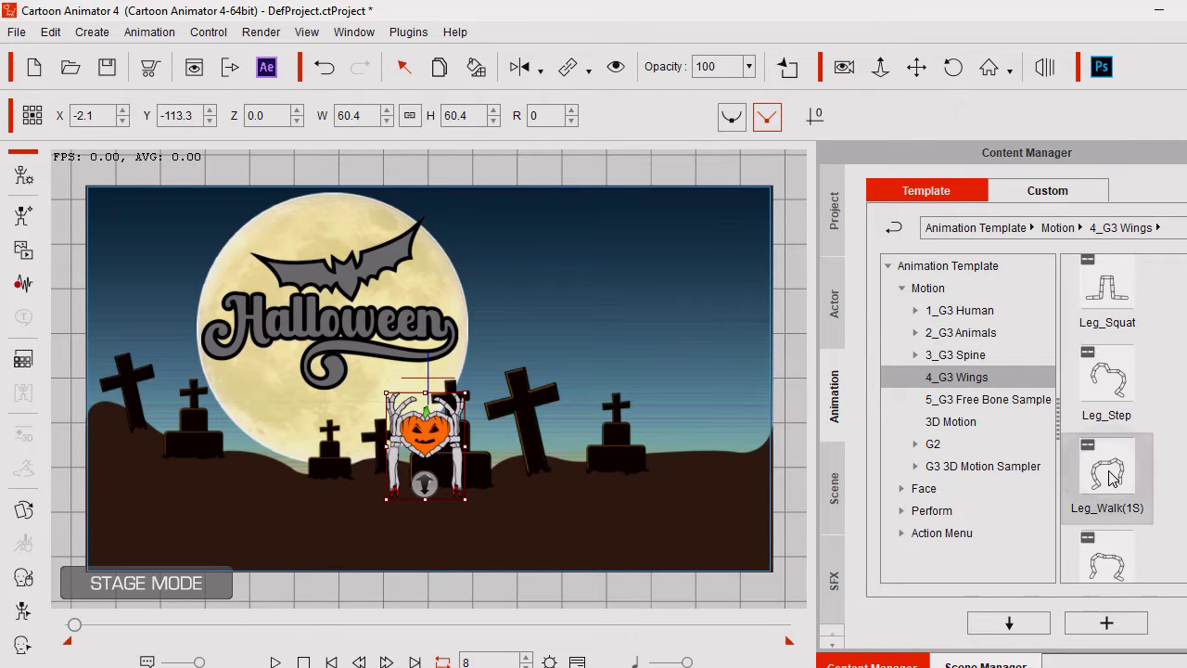
Apply the Leg_Walk(1S) motion once, Leg_Walk(2L) three times and Leg_Walk(3E) once to the pumpkin character in sequence.
double_click(1113, 476)
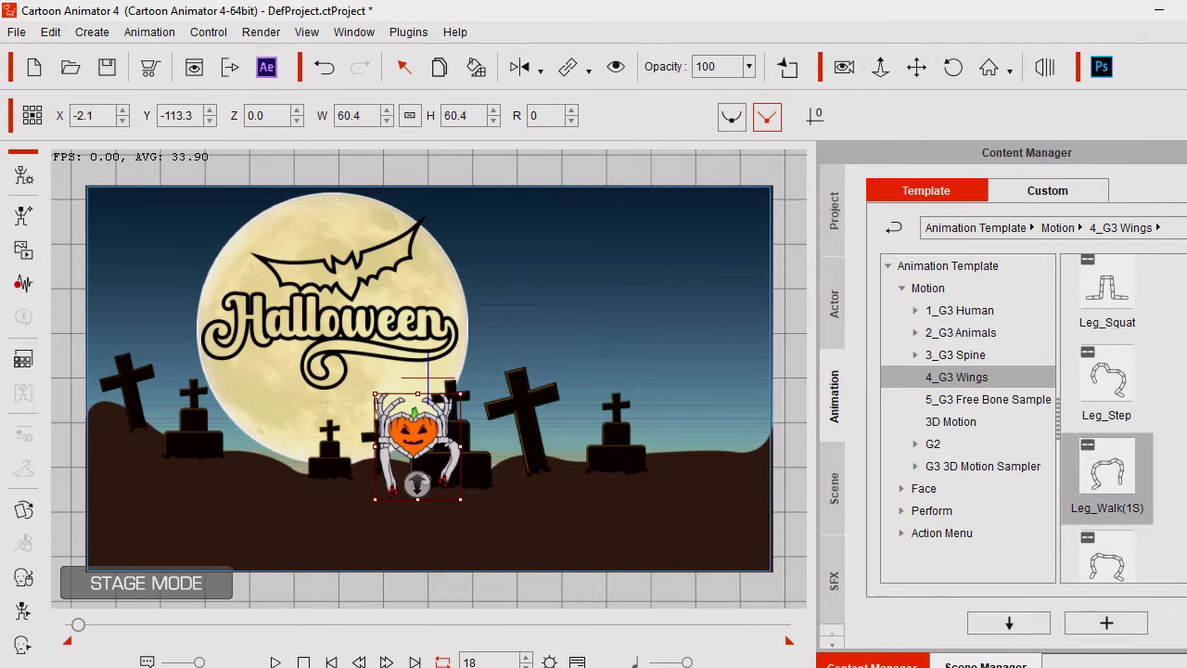
scroll(1106, 418, "down", 3)
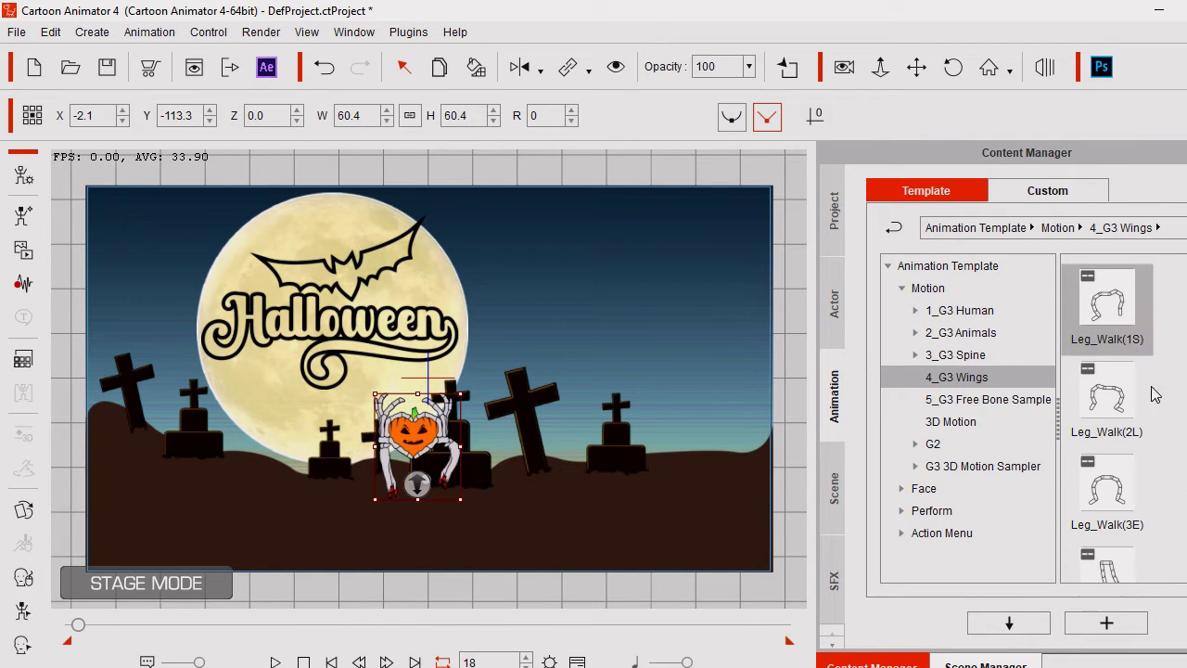
double_click(1096, 401)
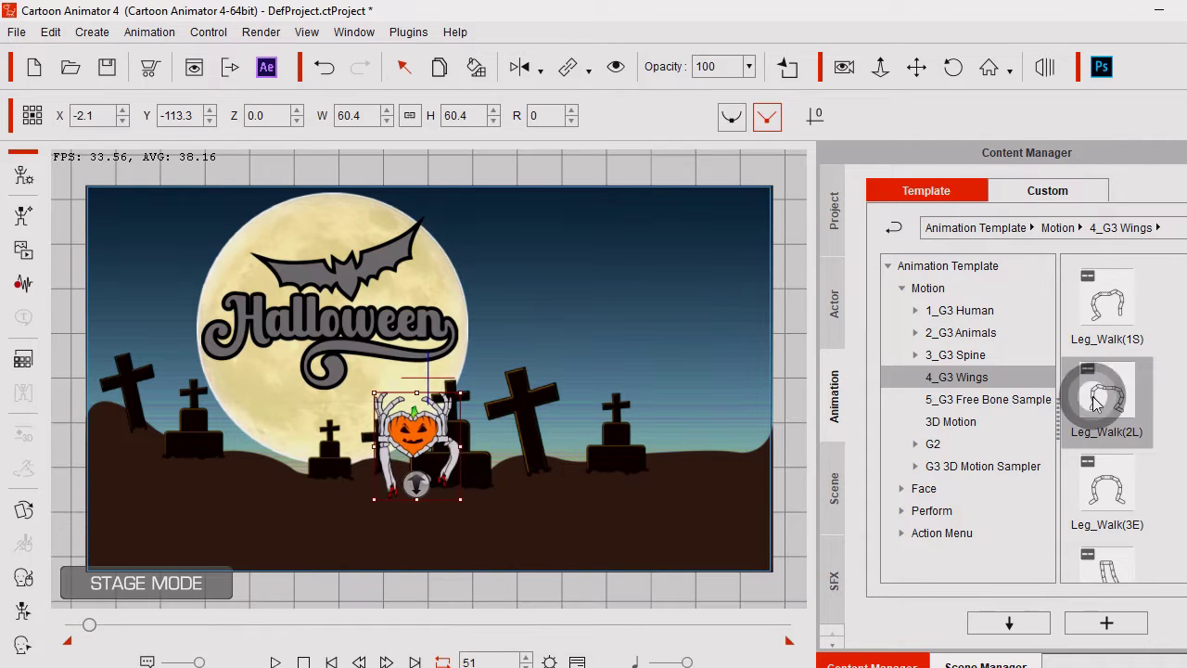
double_click(1096, 401)
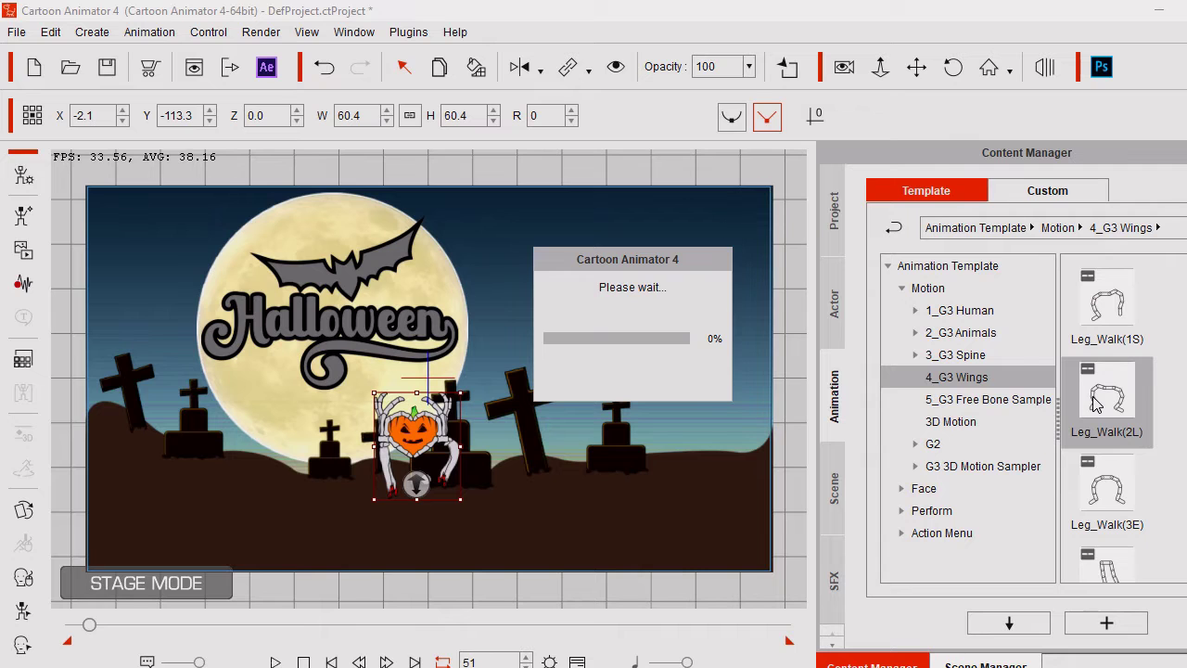
double_click(1096, 401)
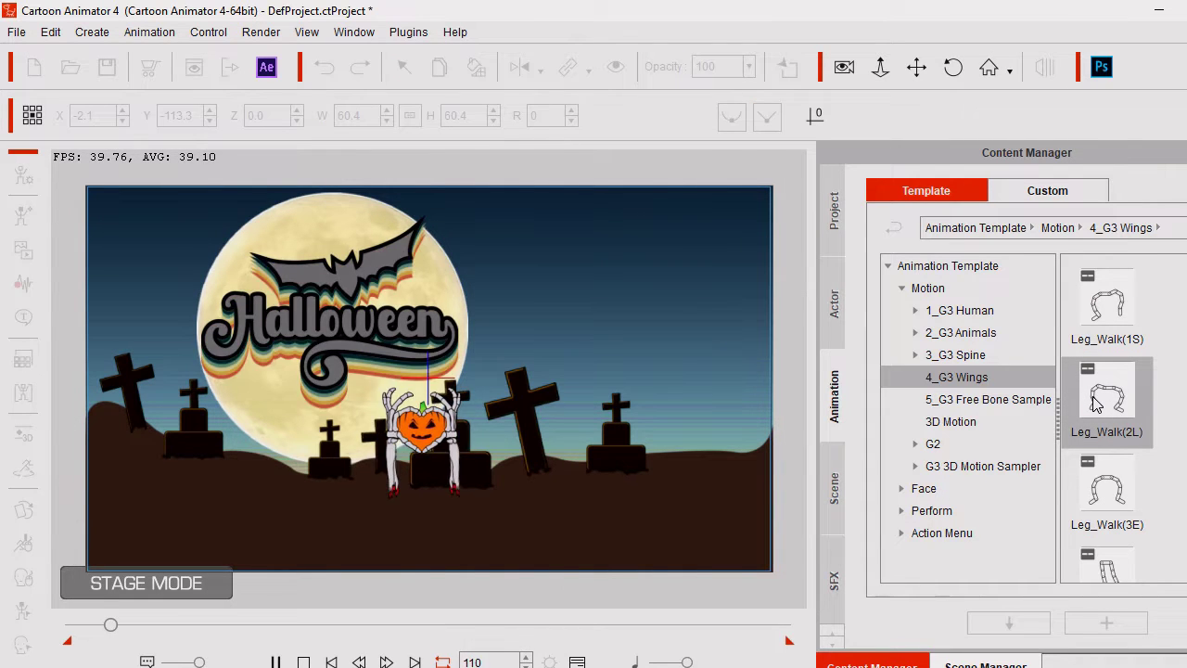
key("space")
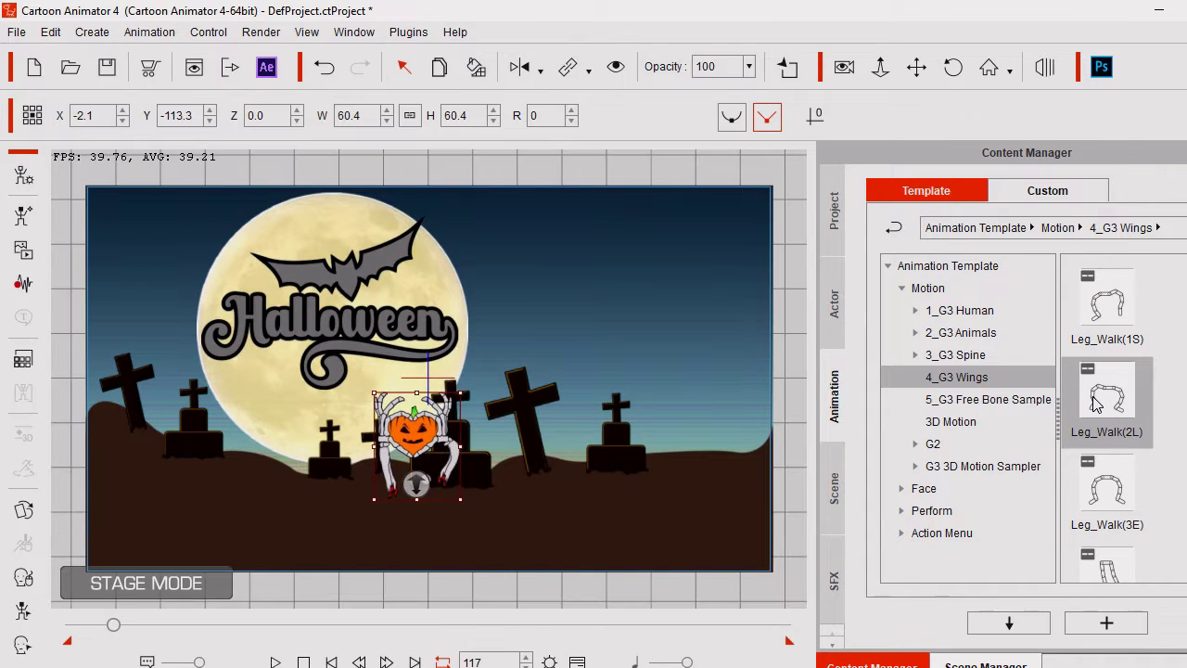
double_click(1097, 505)
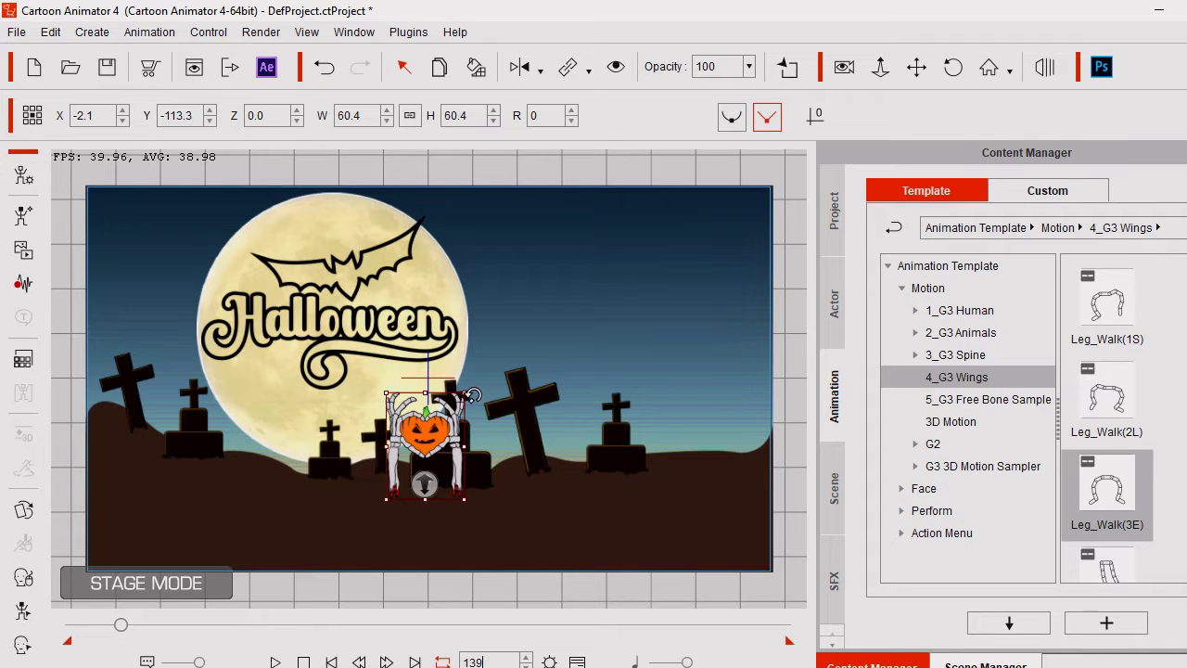
Scale the pumpkin character proportionally to 164.0 at frame 139 and move it to X 1.0, Y -136.1.
left_click_drag(464, 395, 563, 267)
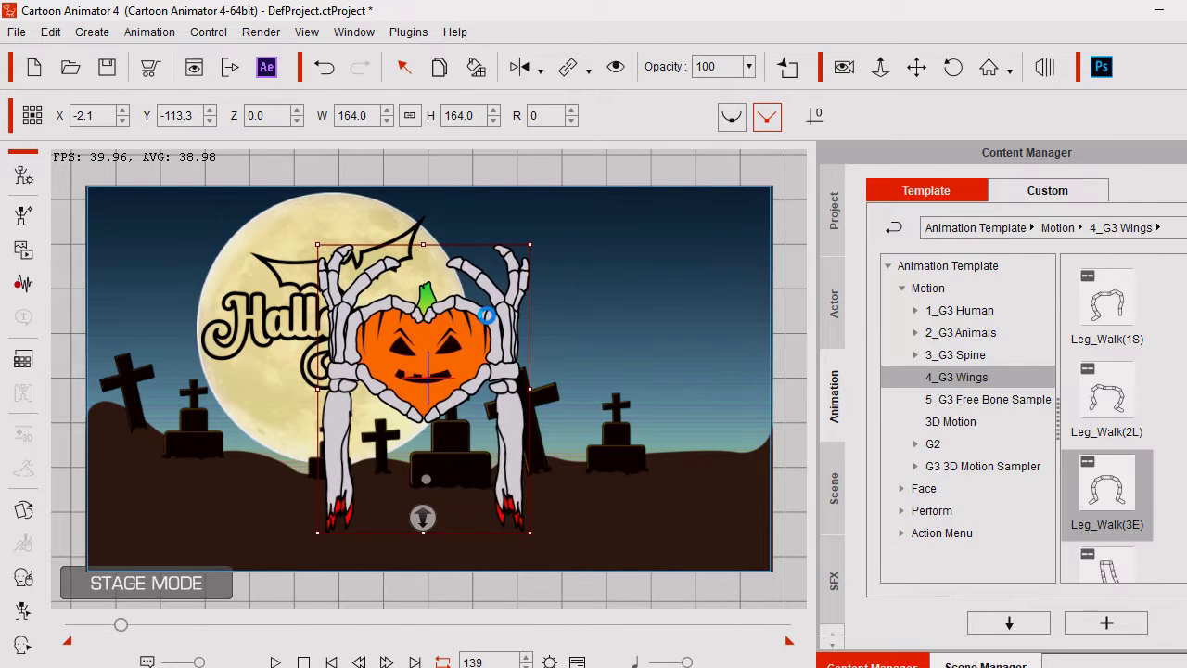
left_click_drag(454, 332, 457, 353)
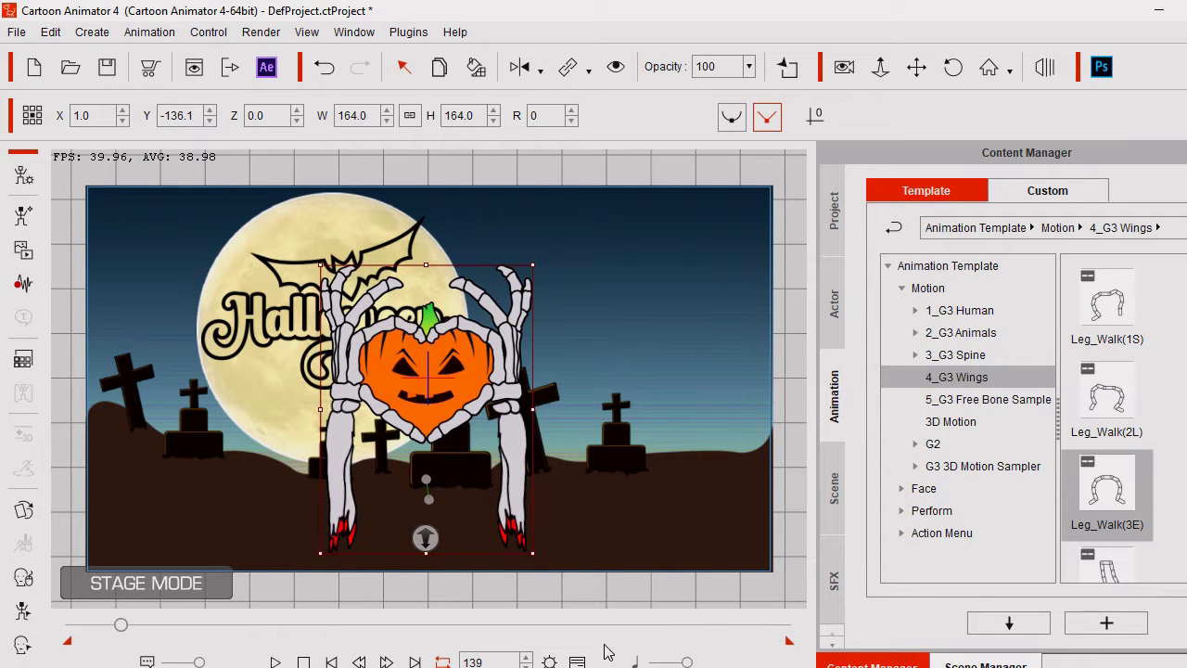
Show the character's Transform track in the timeline and add a transform key at frame 170.
left_click(578, 661)
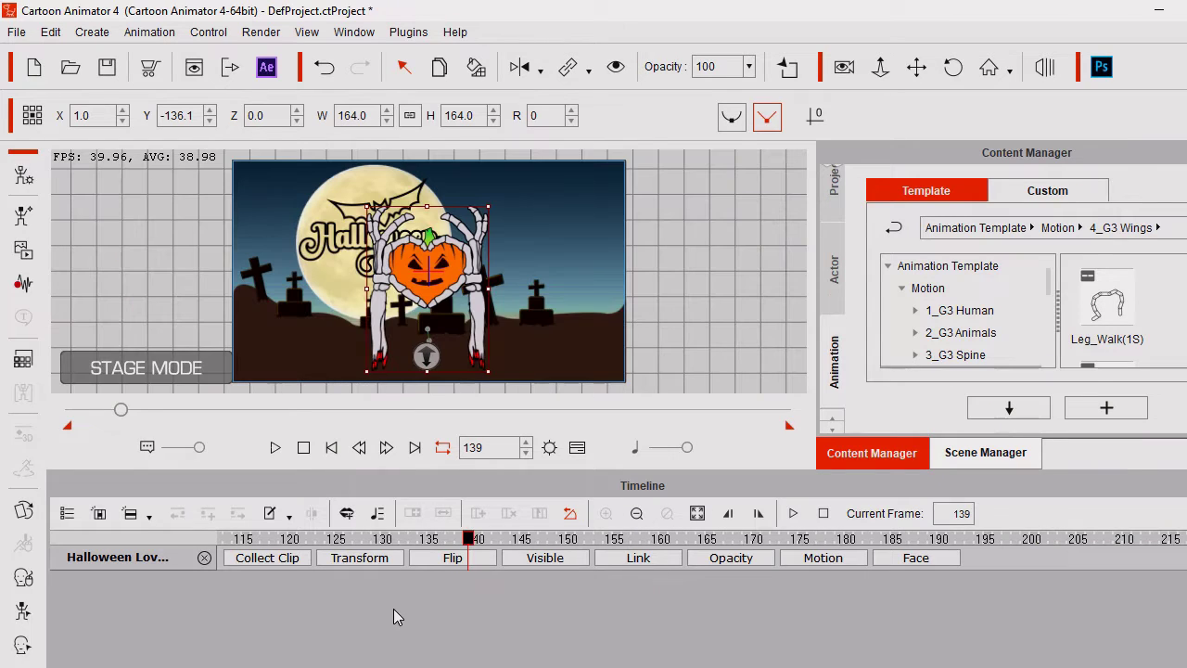
left_click(149, 556)
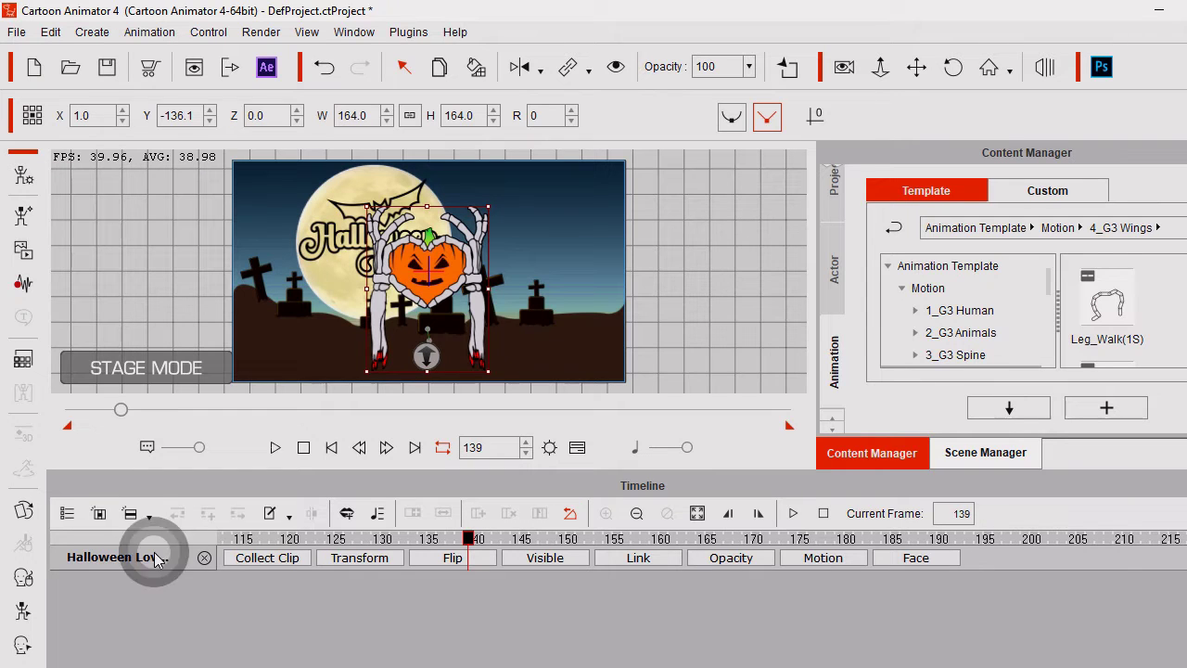
left_click(346, 562)
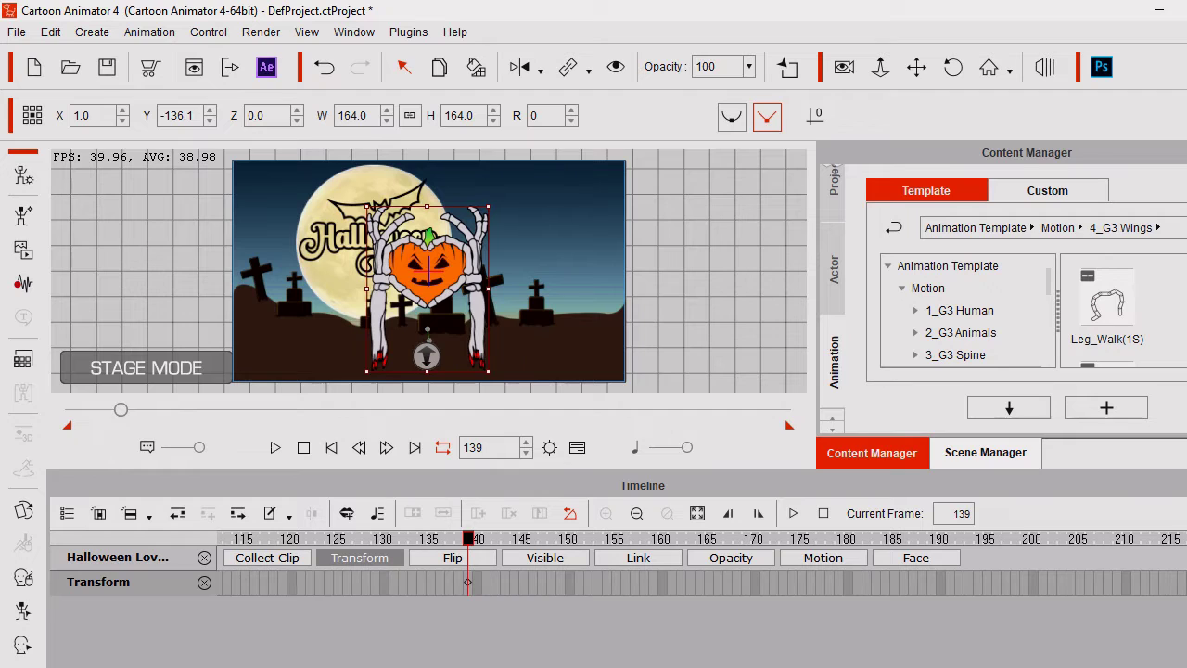
left_click(469, 582)
left_click_drag(468, 538, 757, 558)
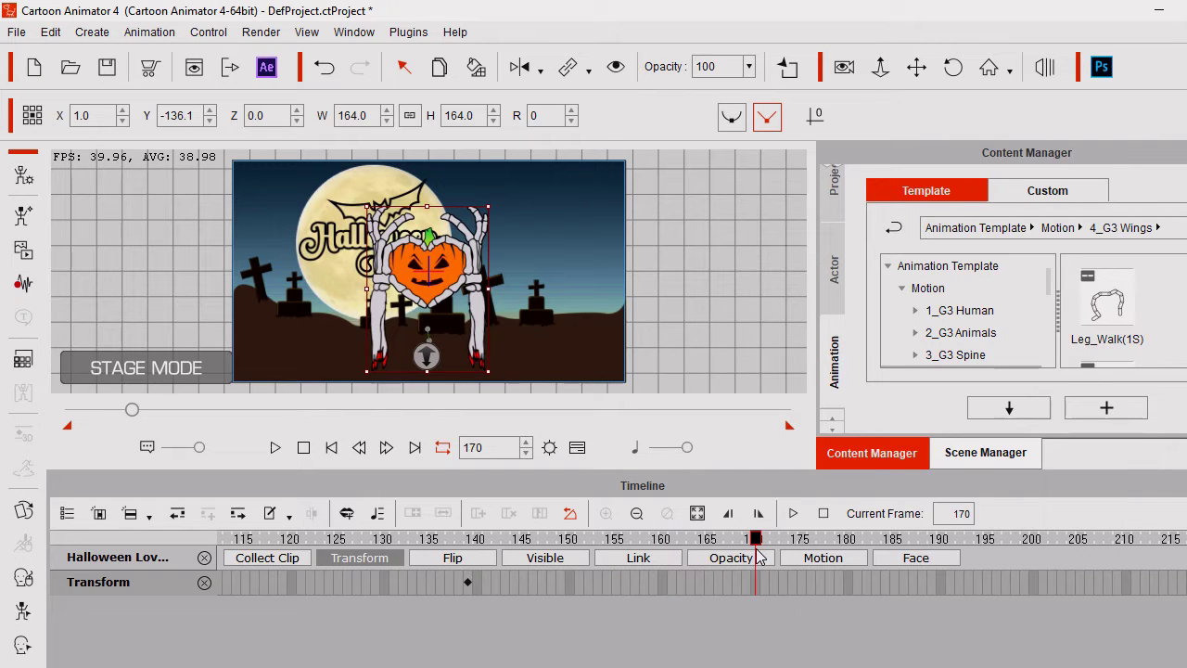
left_click(756, 584)
Set the project length to 170 frames in the project settings.
left_click(549, 447)
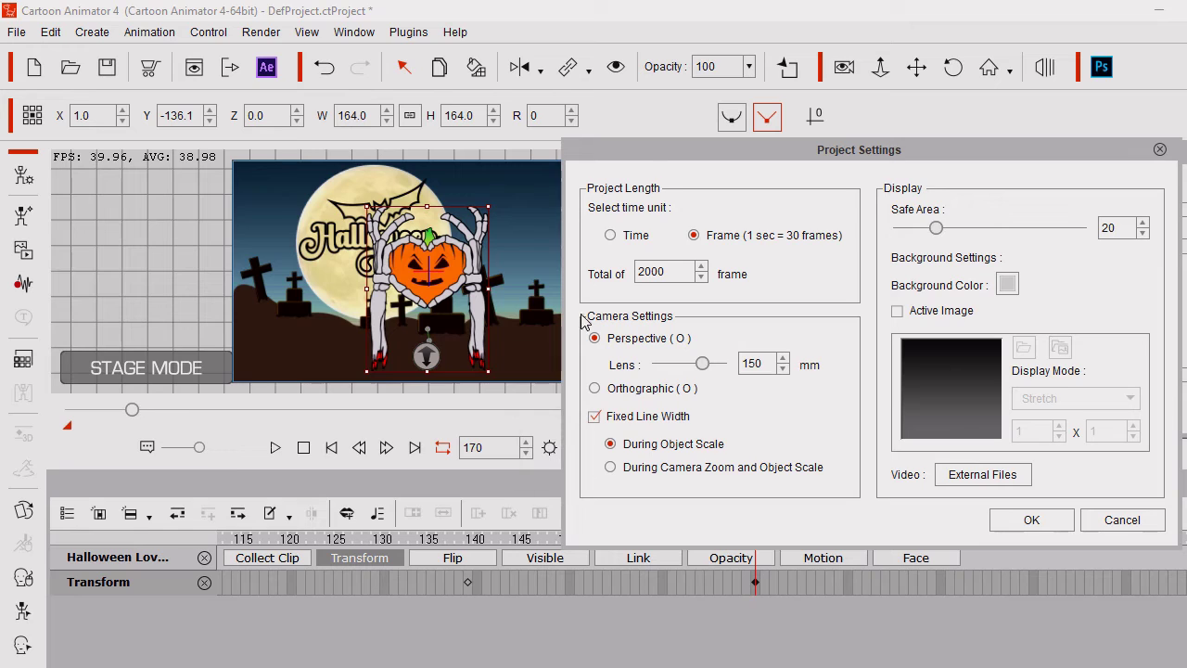
double_click(651, 271)
left_click_drag(652, 271, 638, 271)
left_click(1033, 518)
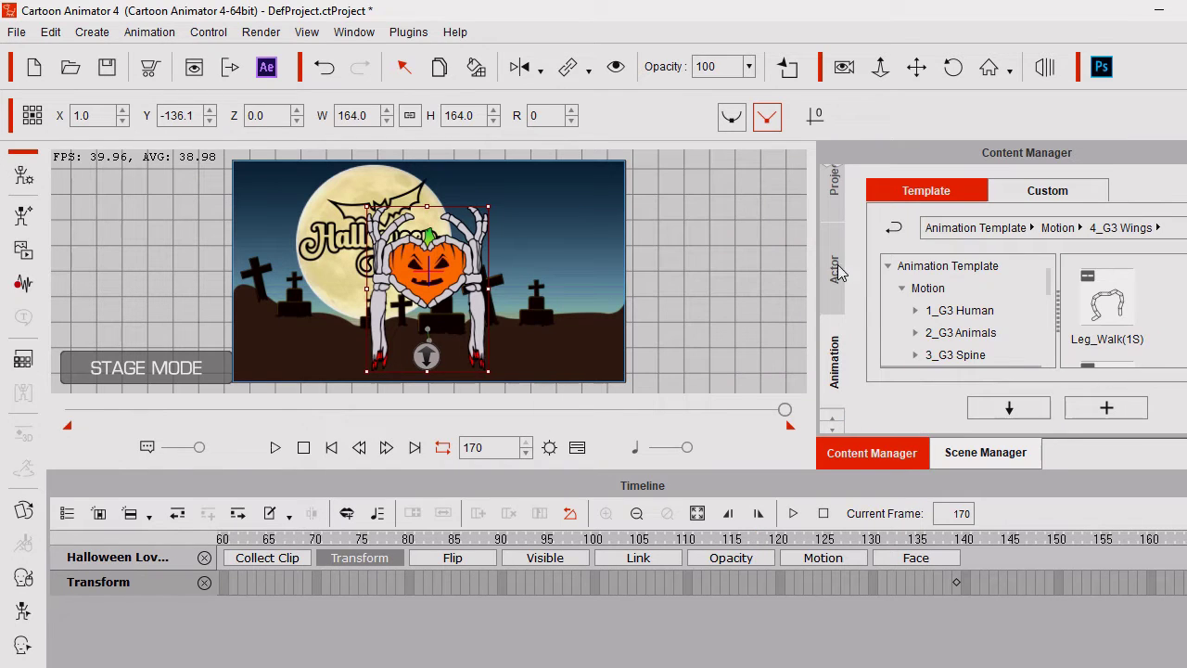
Play the animation through from the start several times to review the character's walk toward the camera.
left_click(303, 447)
left_click(275, 448)
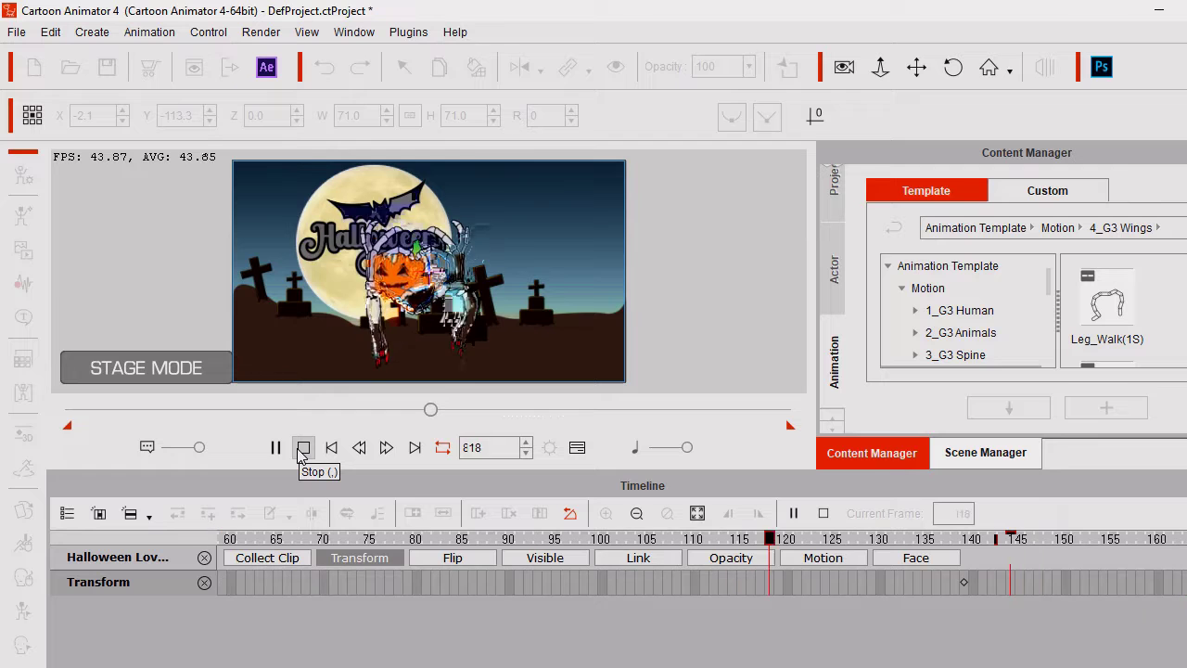
left_click(301, 450)
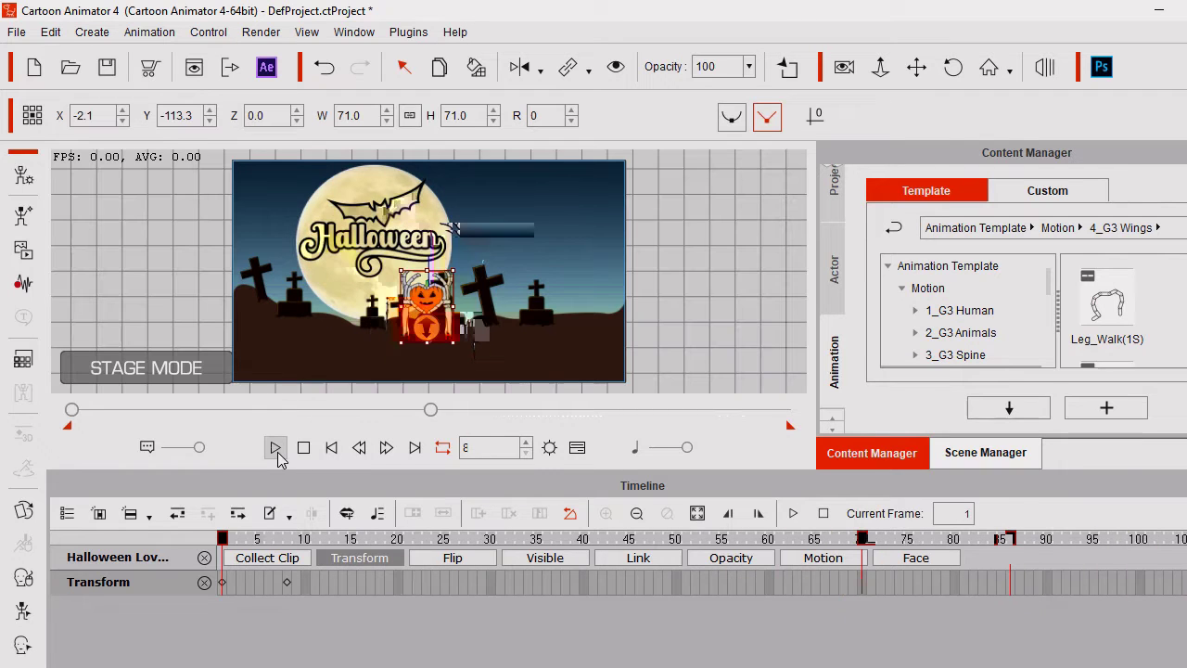
left_click(276, 448)
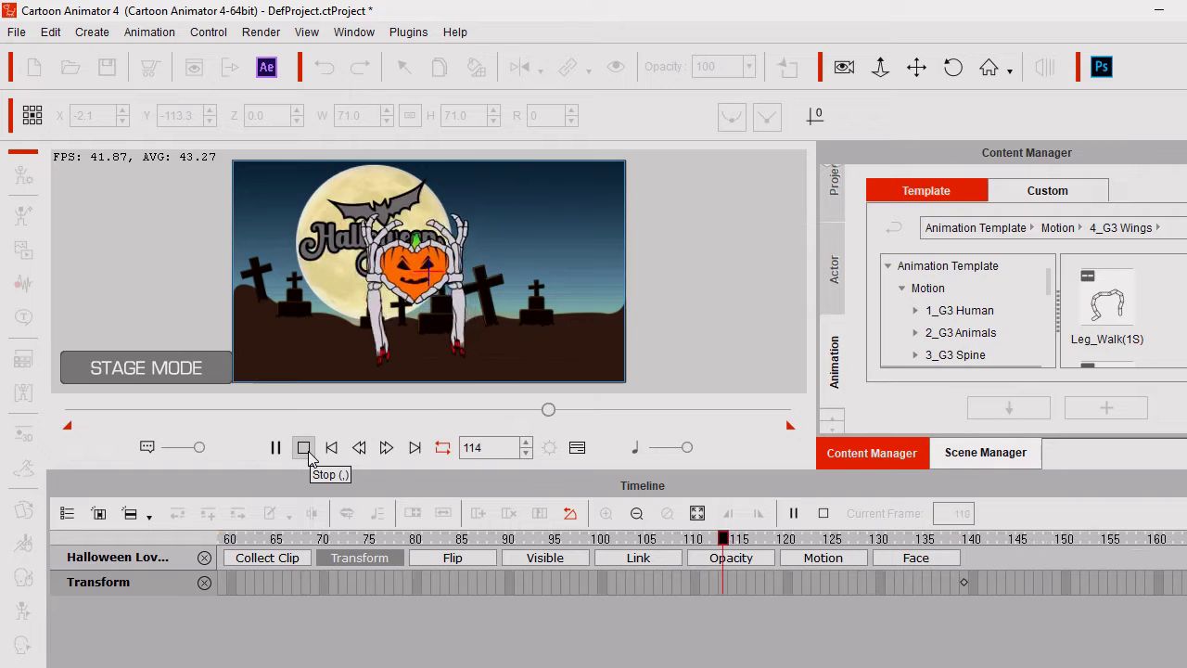
left_click(303, 448)
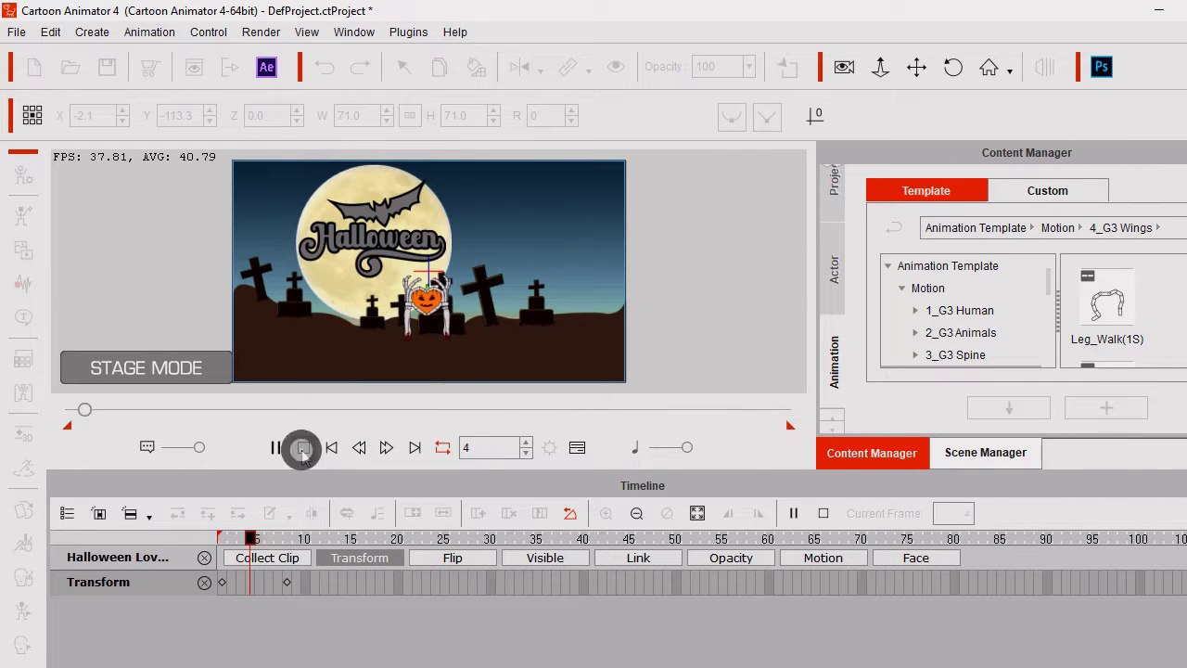
left_click(278, 449)
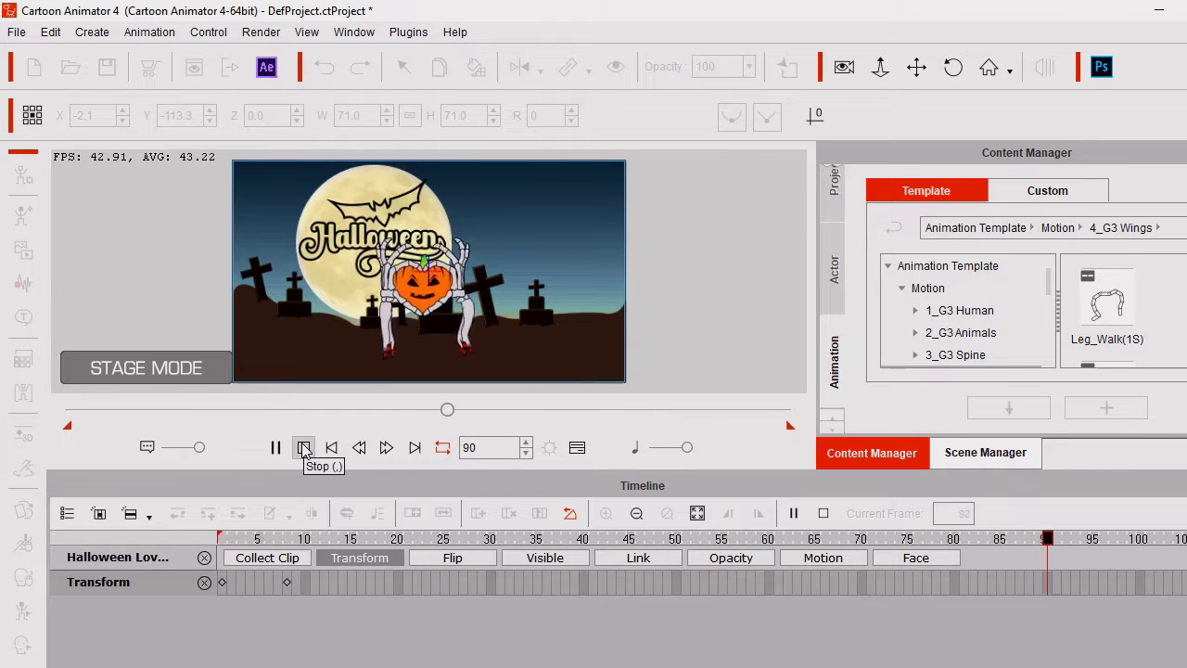
left_click(303, 448)
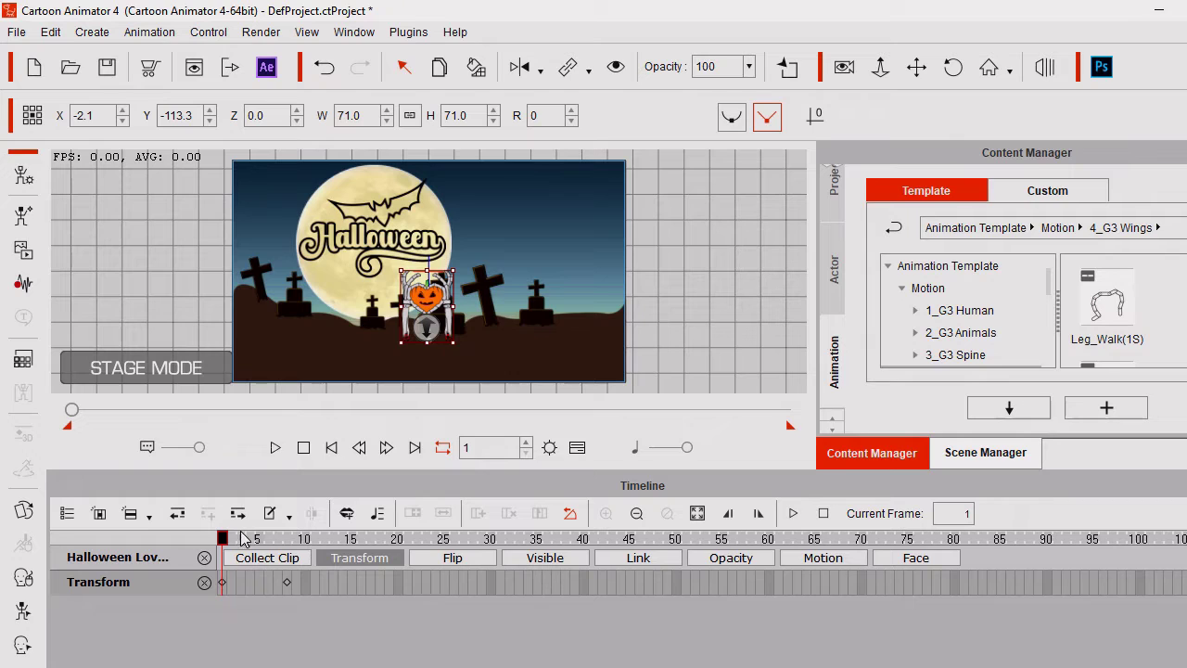
Use the Face Key Editor to key new head rotations for the pumpkin at frames 30 and 60.
double_click(465, 448)
type("30")
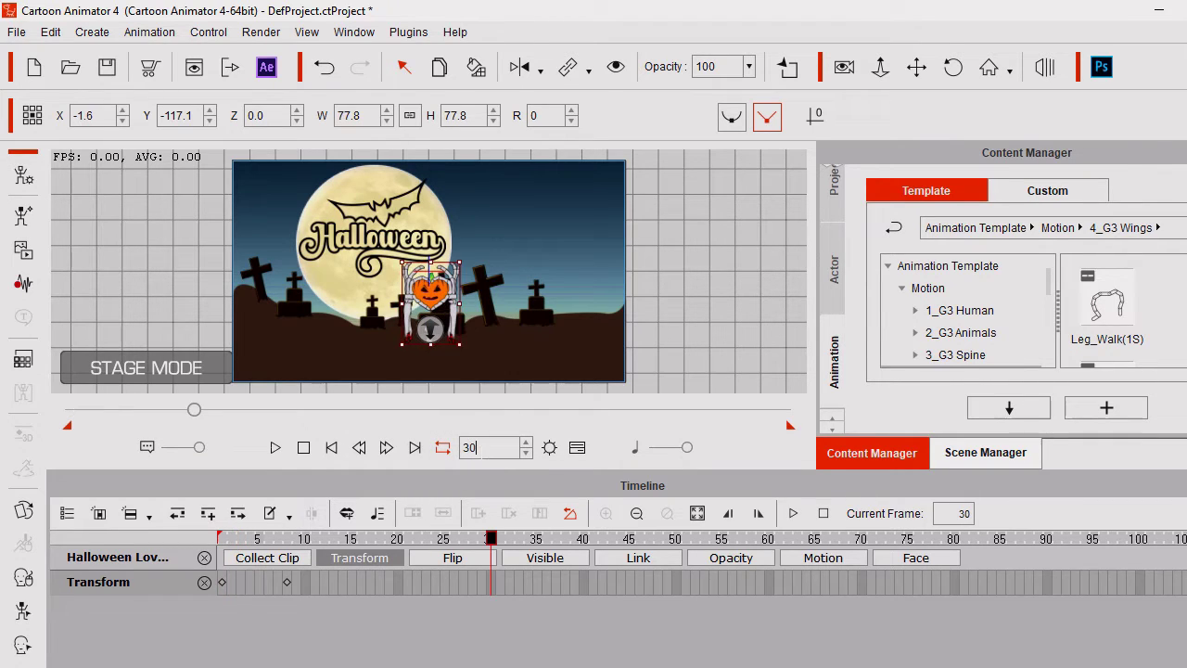
left_click(23, 645)
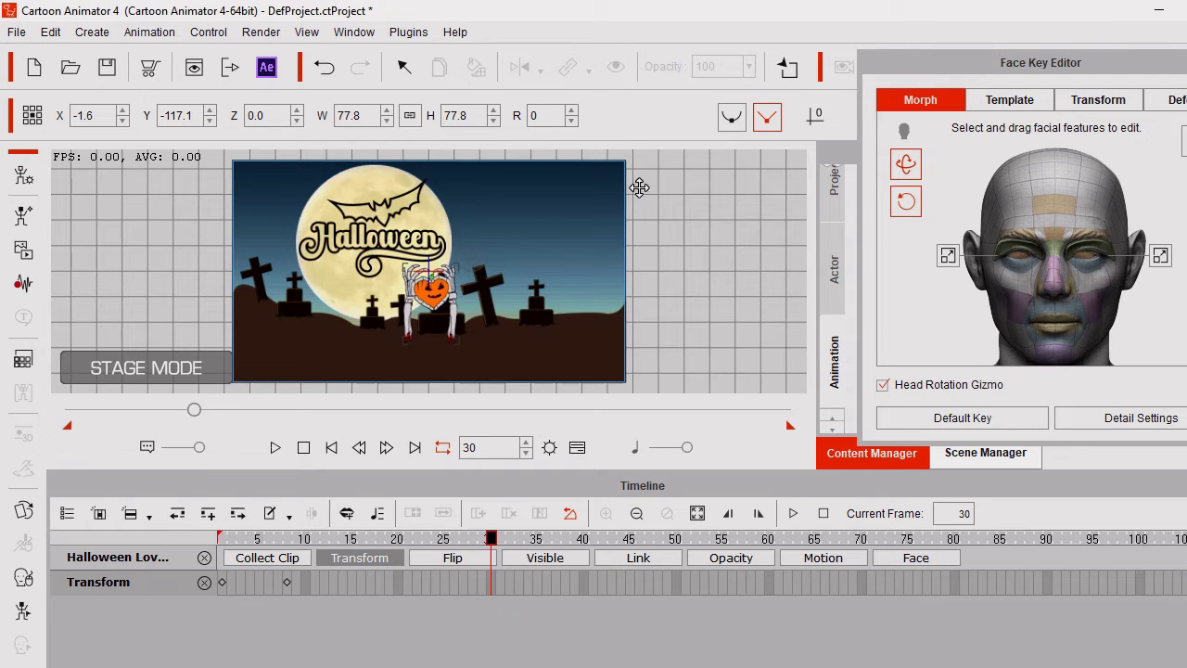
double_click(470, 445)
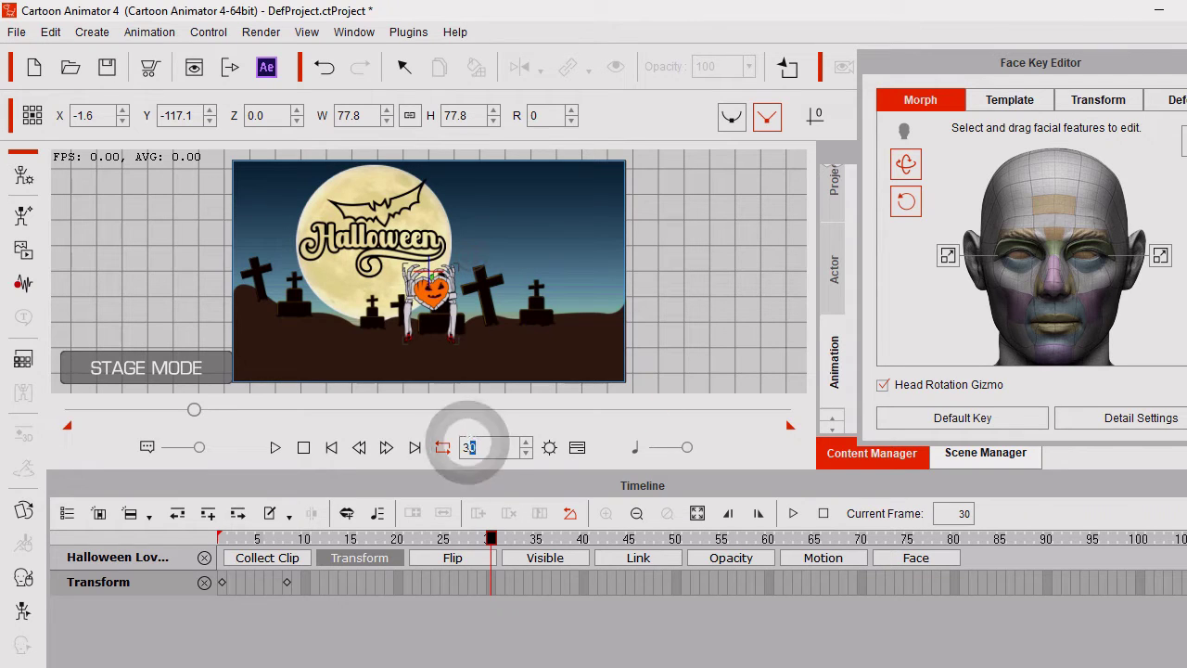
type("60")
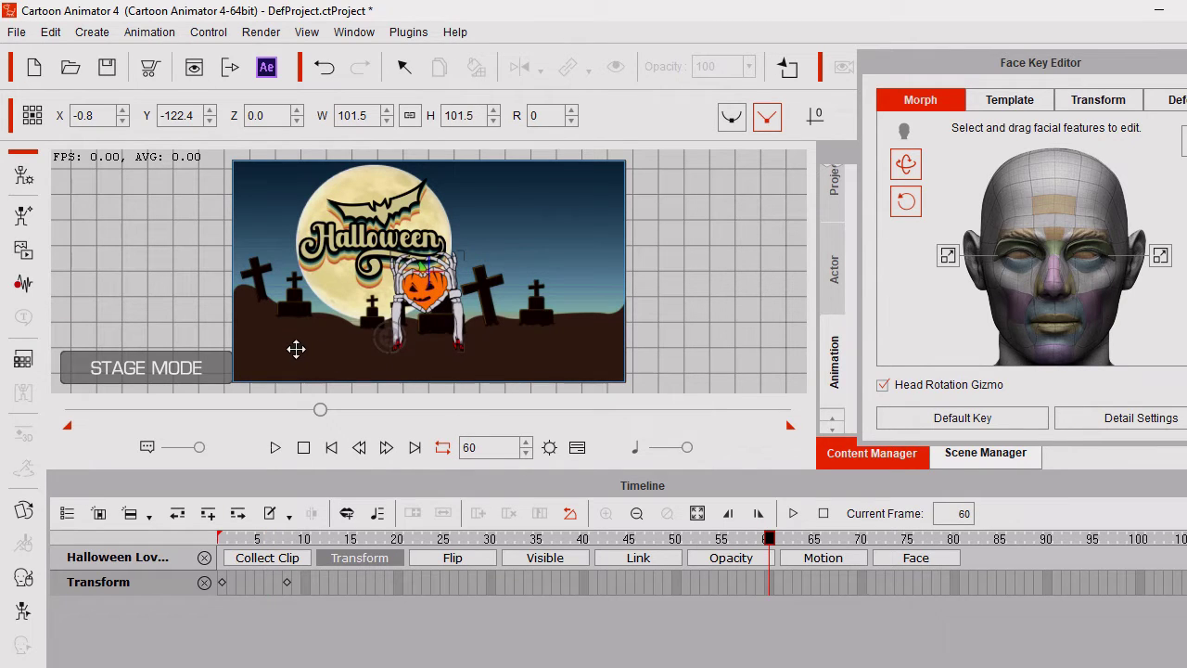
Key different pumpkin head rotations at frames 90 and 120 in the Face Key Editor.
double_click(471, 447)
type("9")
key("Return")
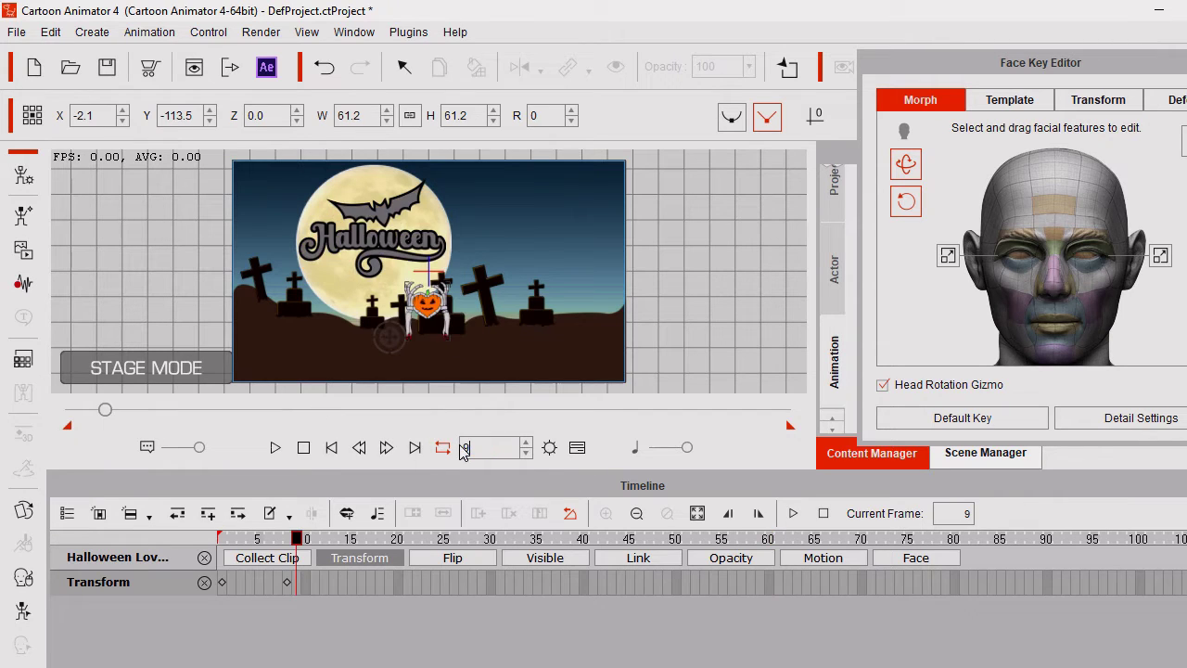
type("0")
key("Return")
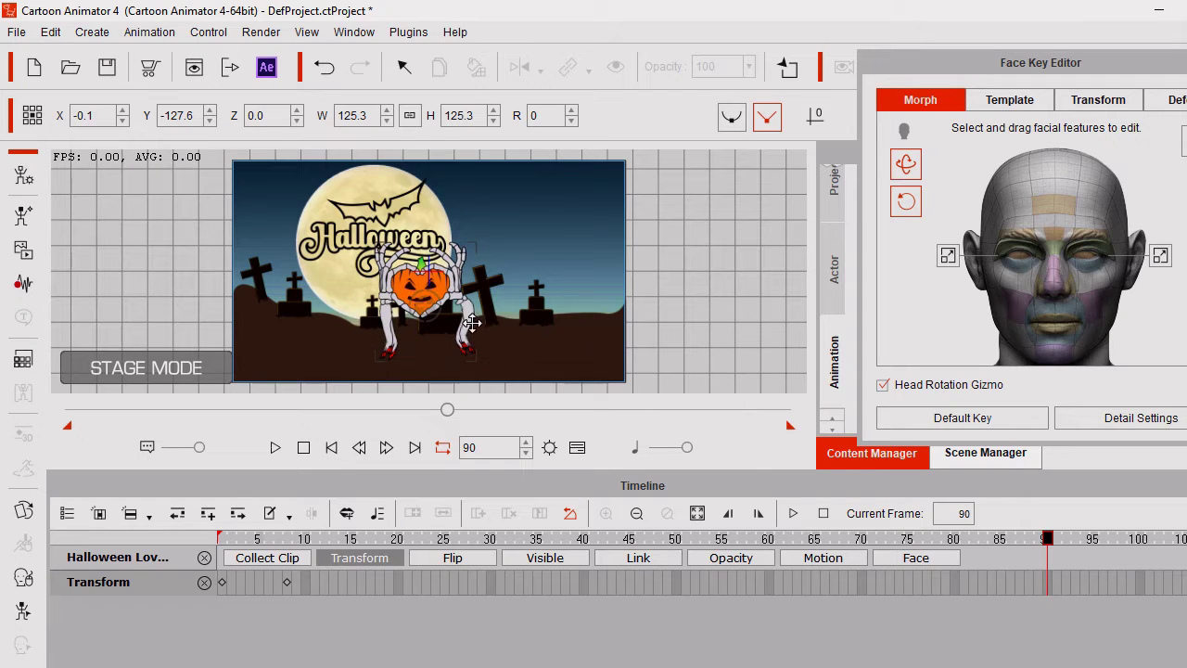
double_click(477, 447)
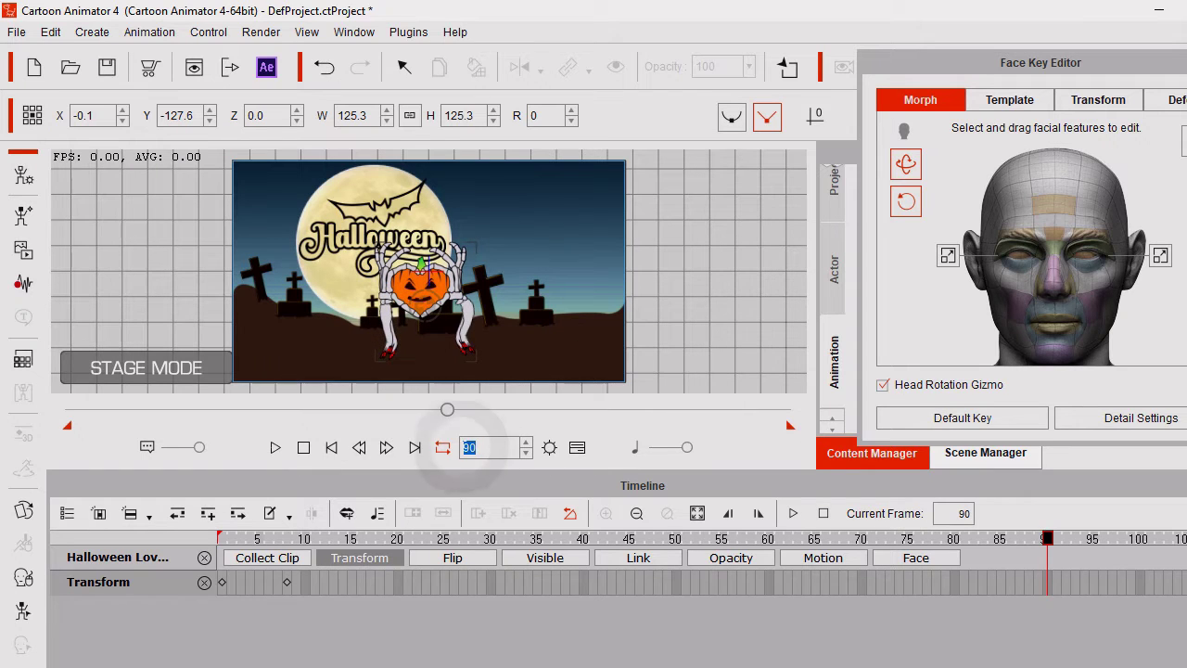
type("120")
key("Return")
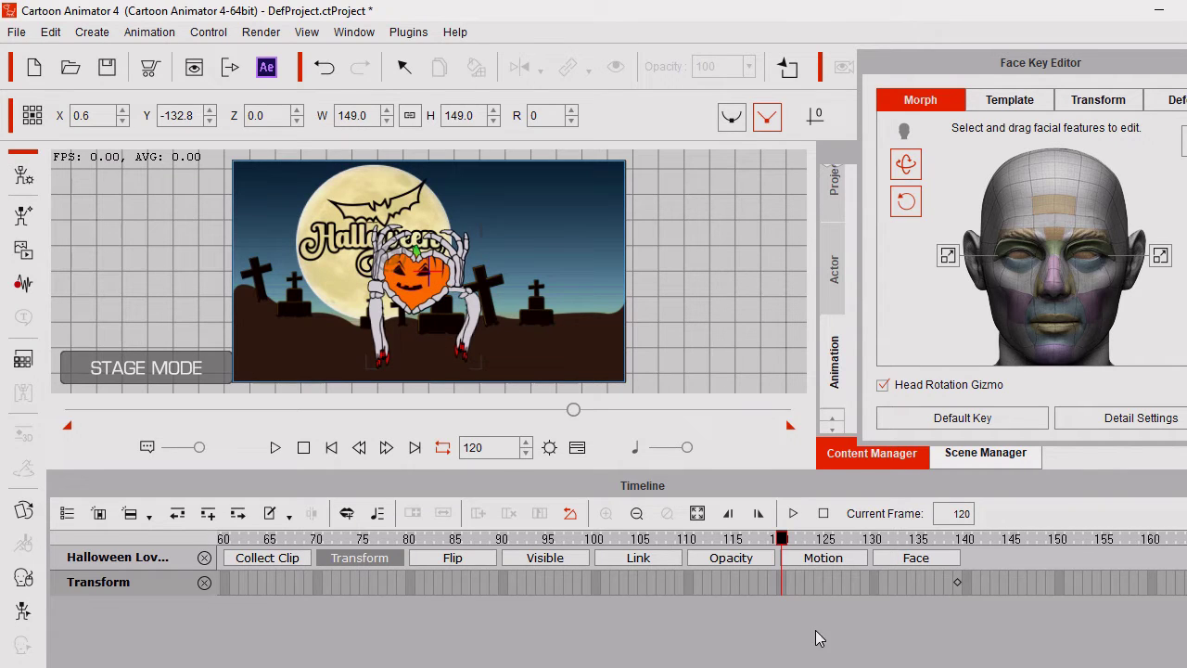
Key a head turn for the pumpkin at frame 150 and a forward-facing head at the final frame, 170.
double_click(471, 446)
type("15")
key("Return")
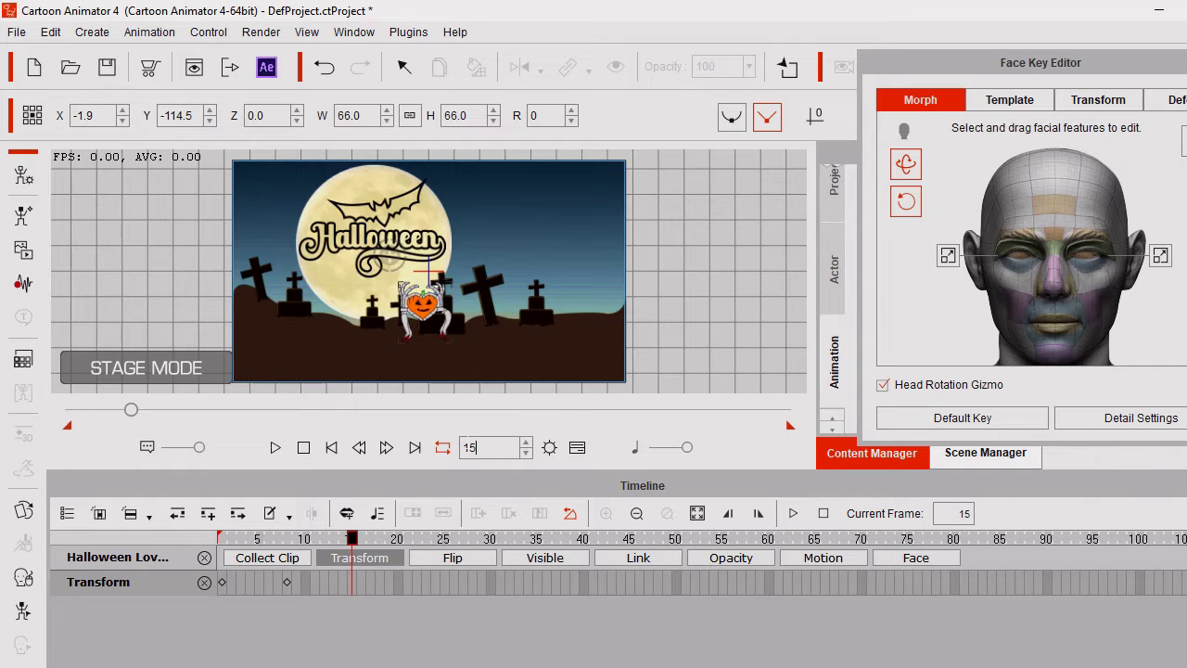
type("0")
key("Return")
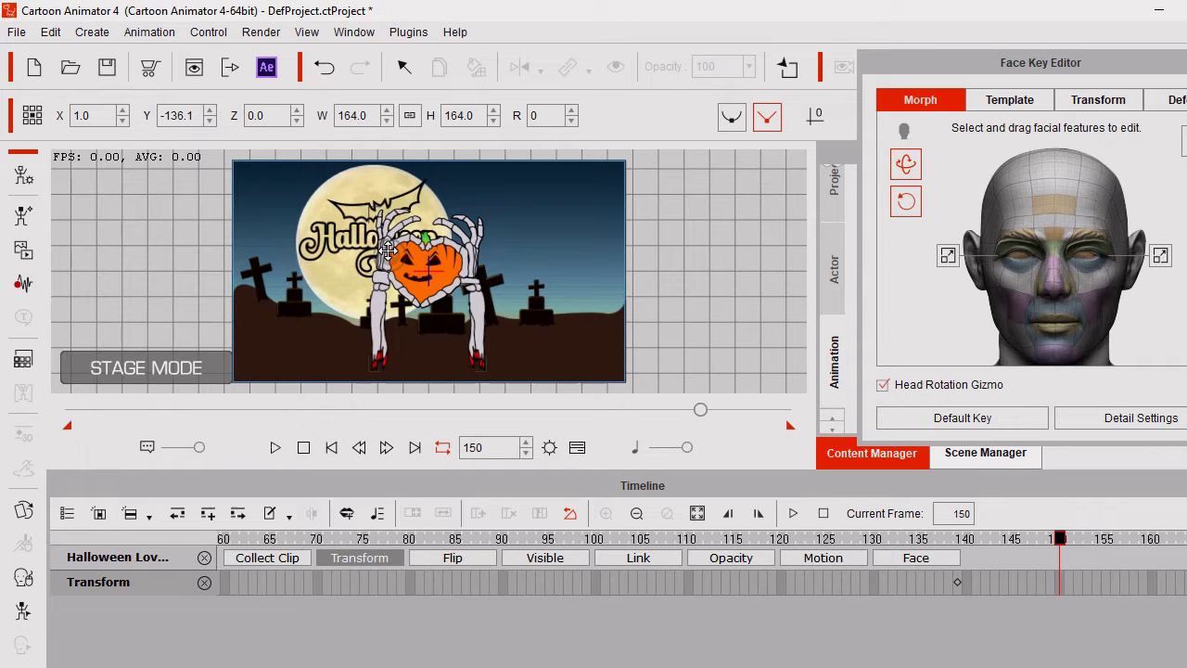
left_click_drag(388, 249, 392, 337)
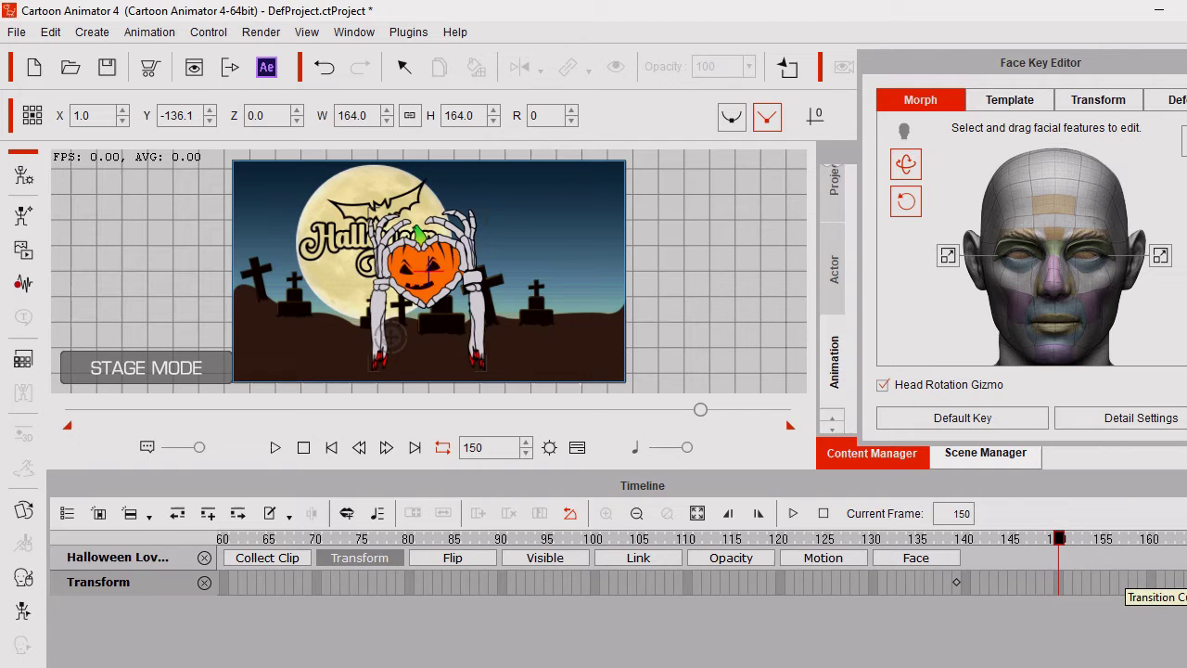
key("End")
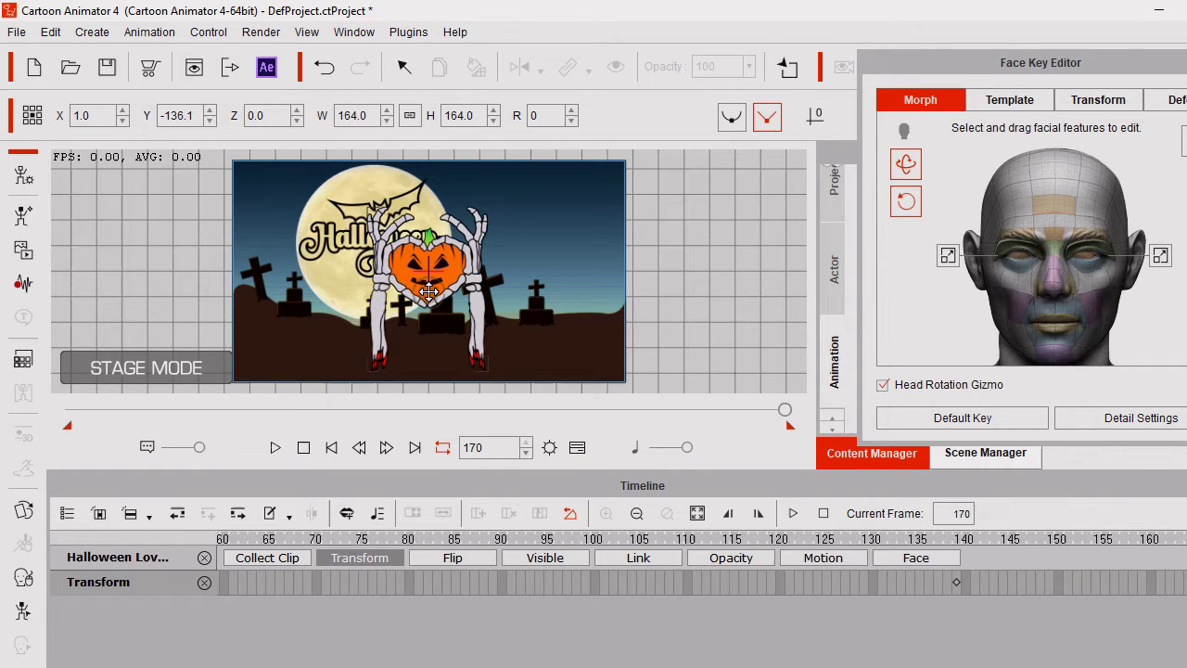
At frame 40, use the Sprite Editor to key the pumpkin's mouth as SmileOpen.
double_click(465, 447)
type("4")
key("Return")
type("0")
key("Return")
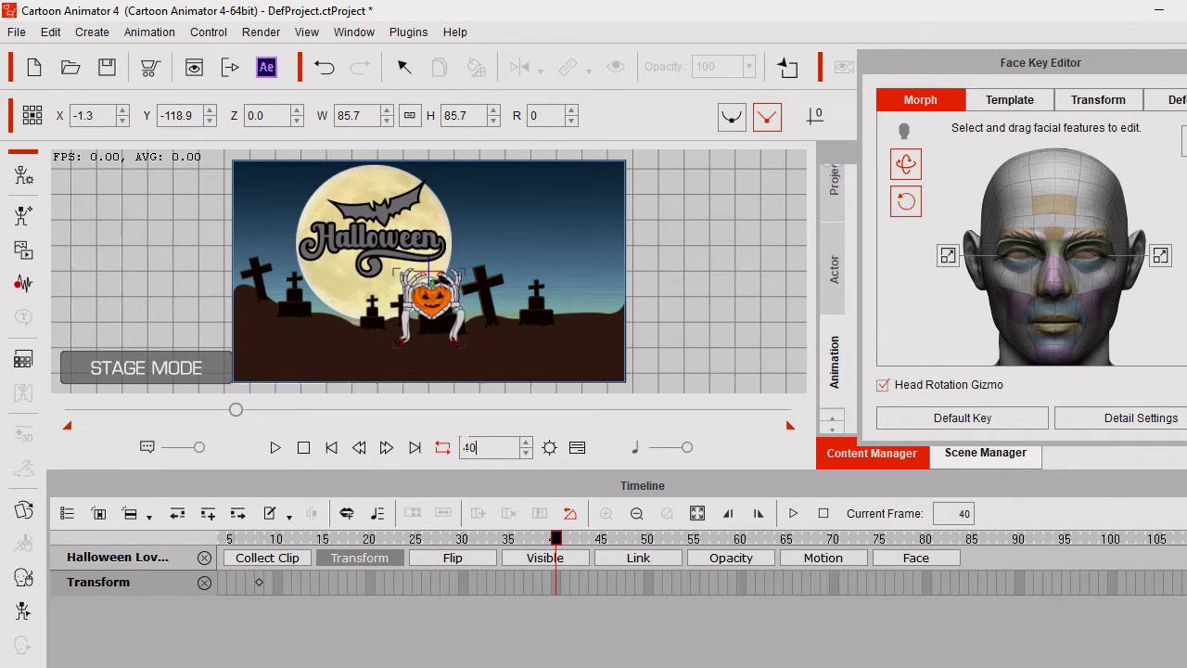
key("Escape")
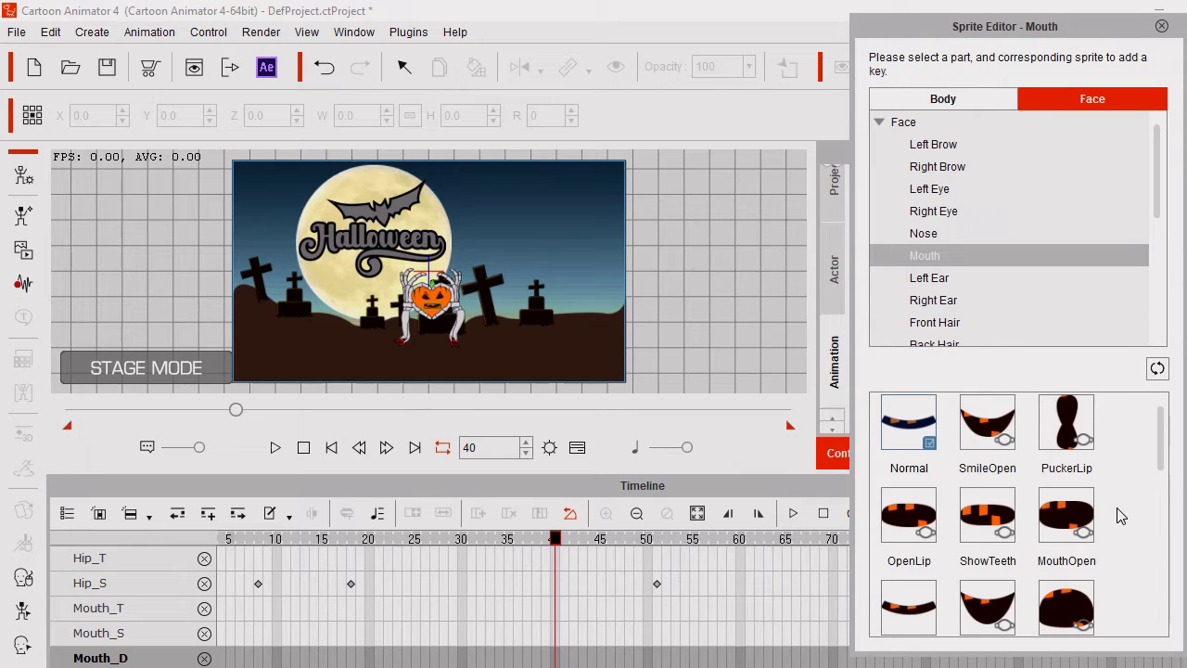
left_click(979, 427)
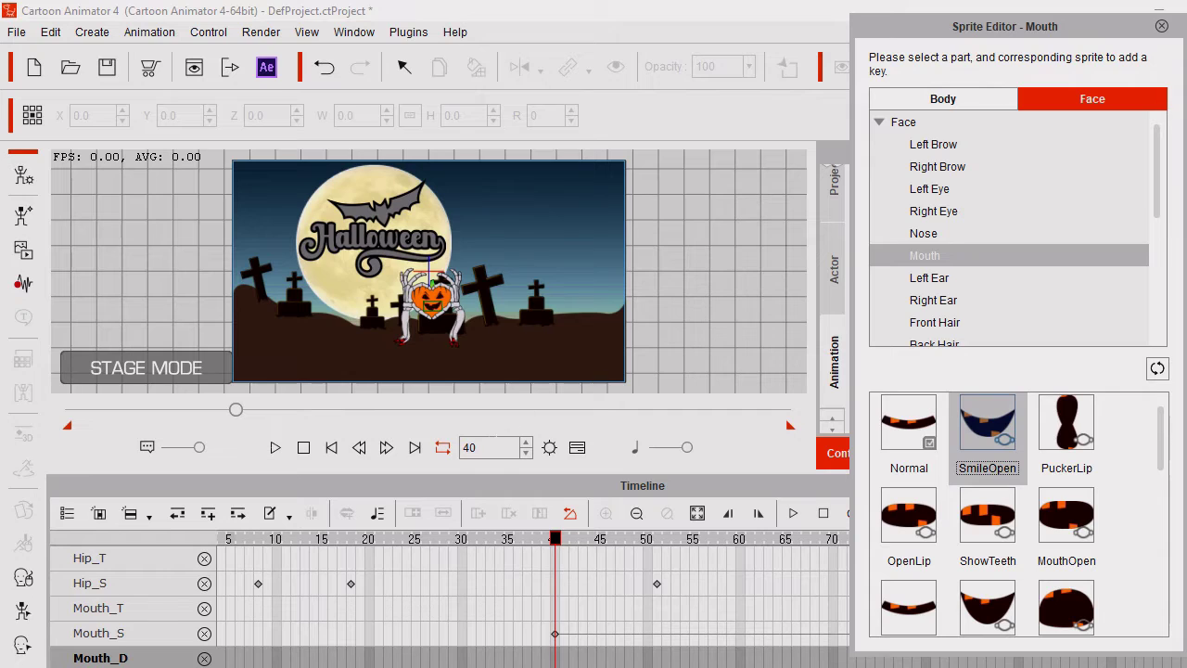
Key the pumpkin's mouth as OpenLip at frame 70 and as Oh at frame 100.
double_click(492, 447)
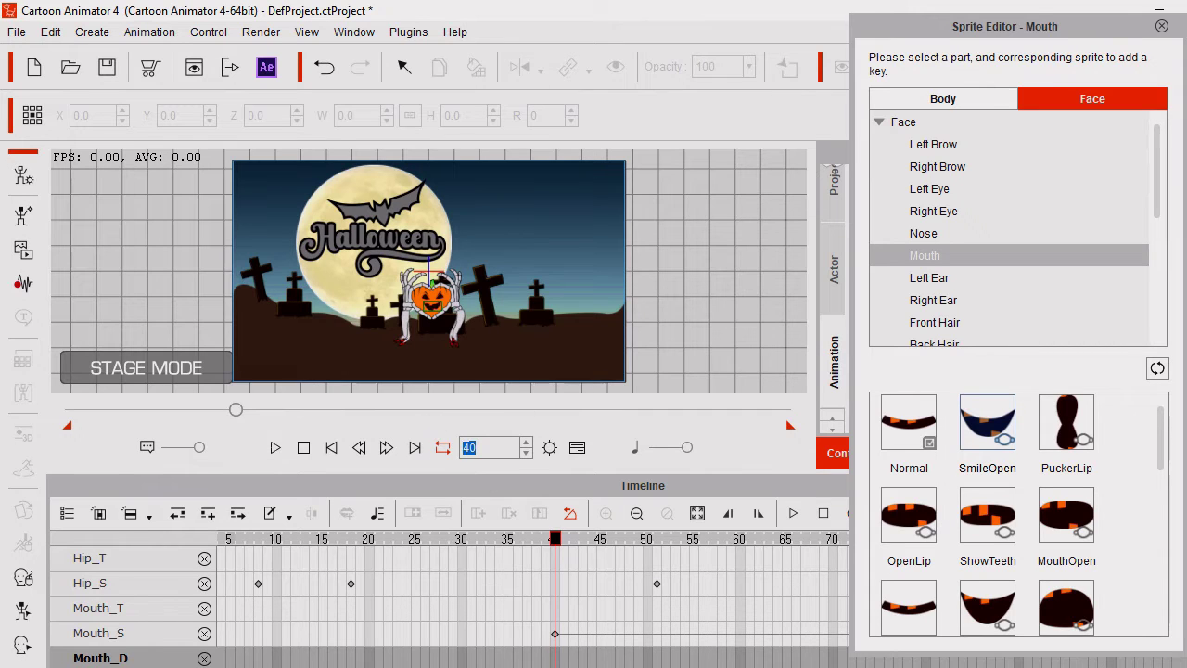
type("70")
left_click(899, 522)
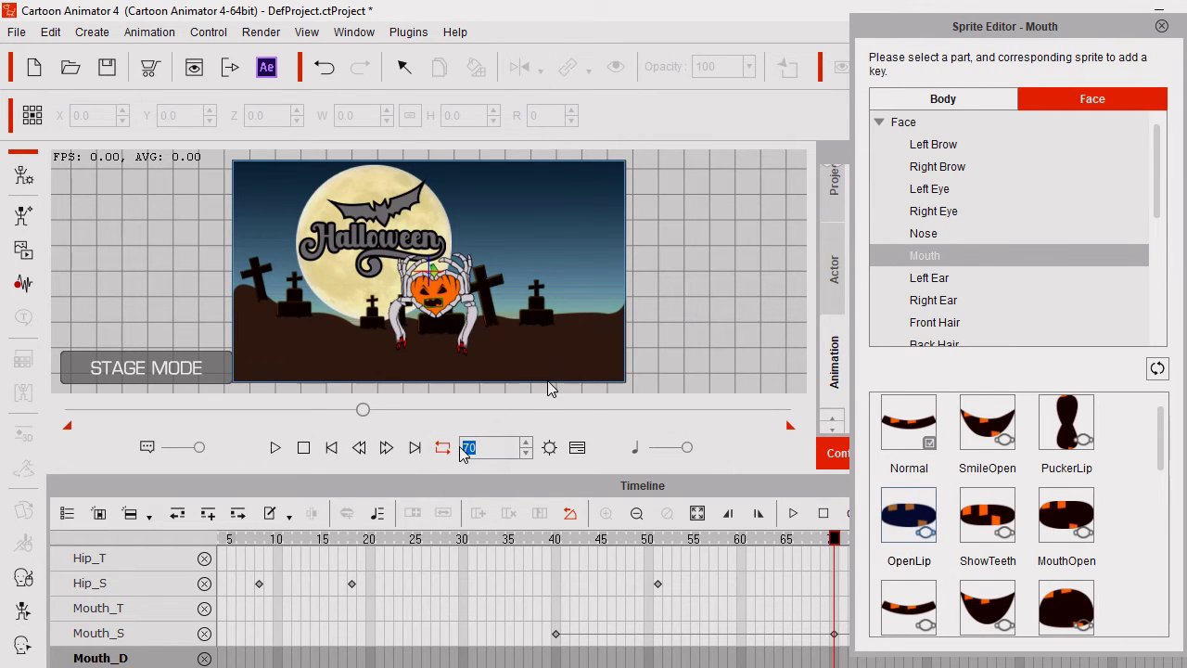
key("BackSpace")
type("10")
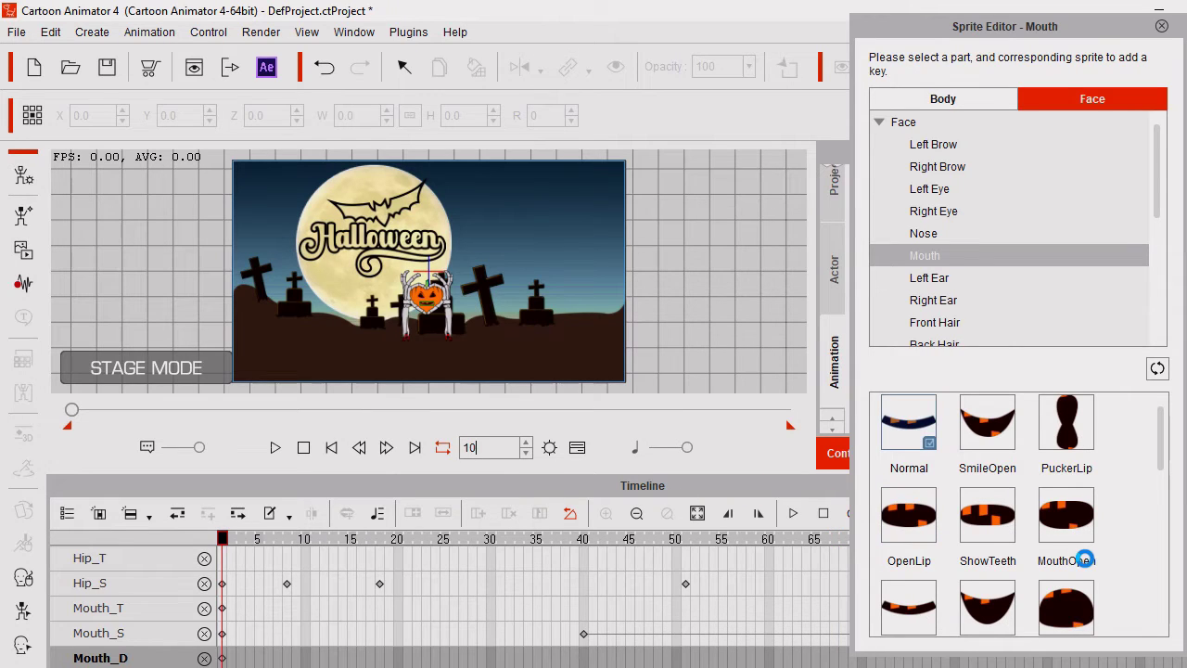
type("0")
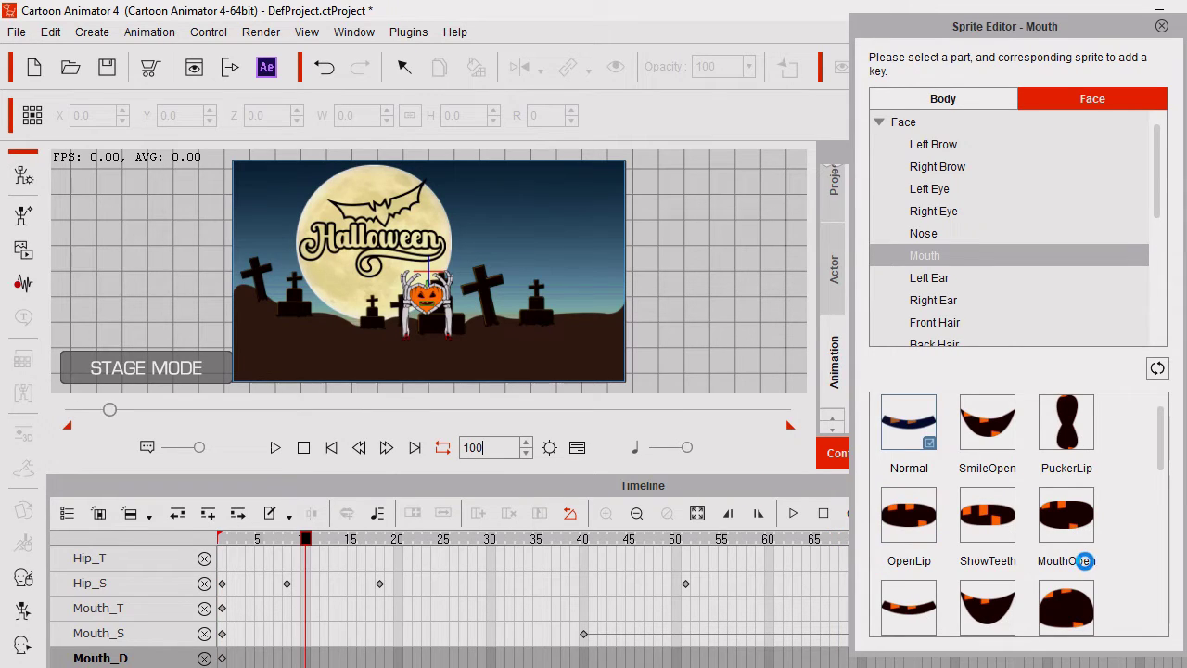
left_click(1075, 620)
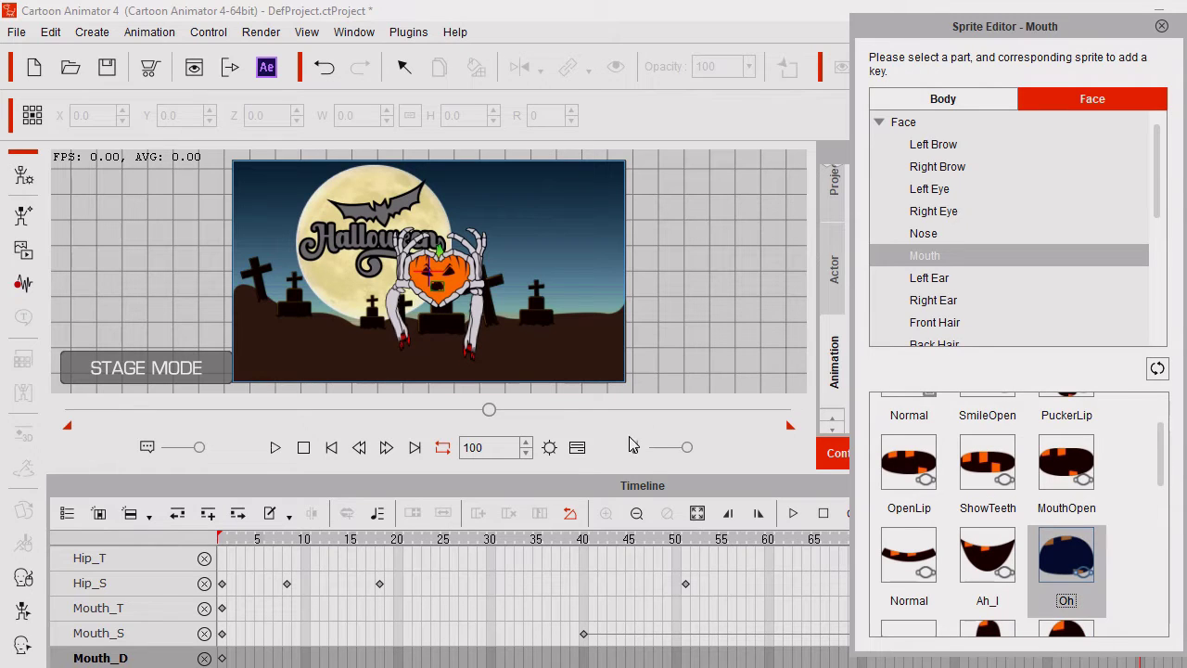
Key the Scream mouth sprite for the pumpkin at frame 120.
left_click(460, 446)
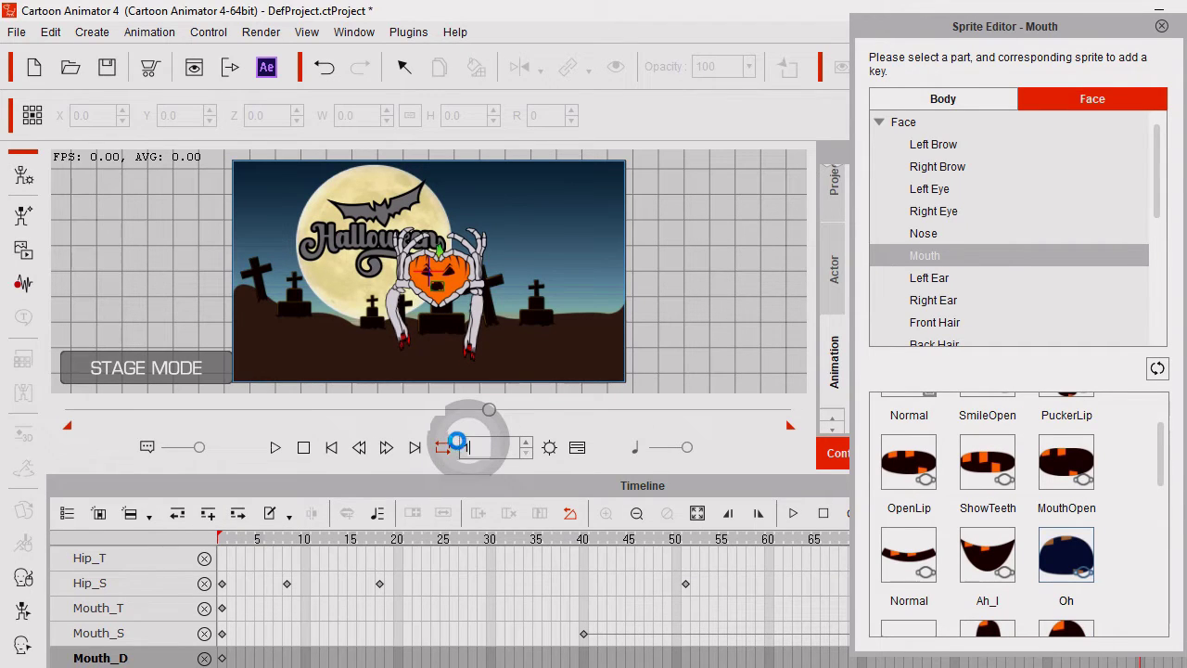
type("120")
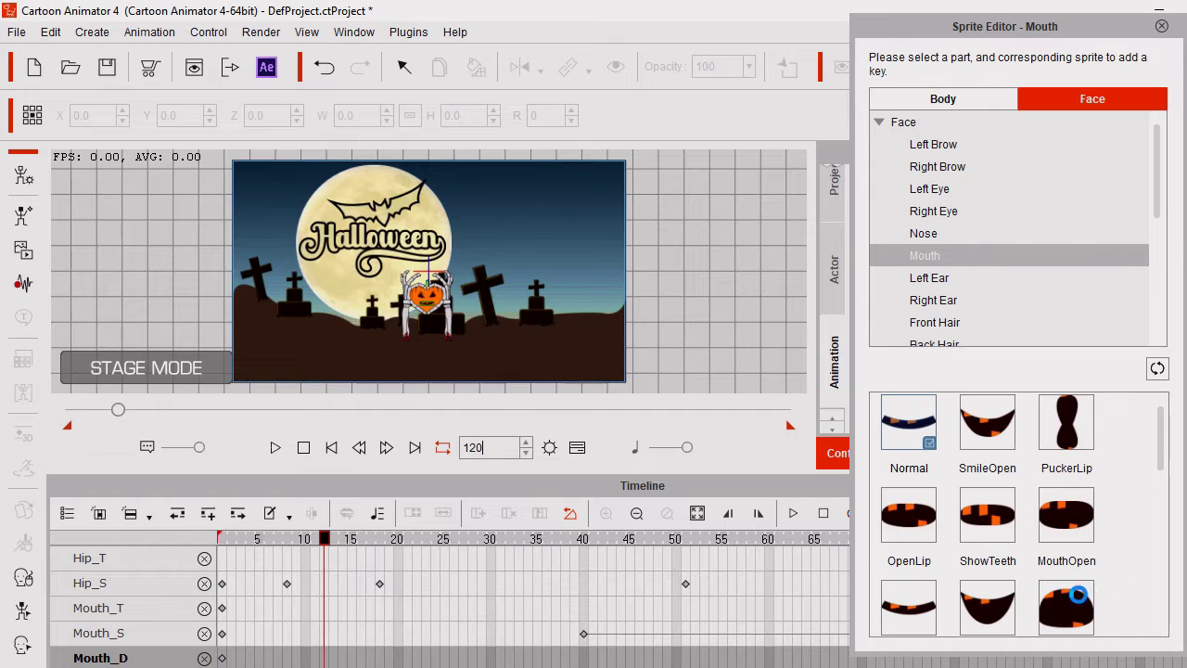
scroll(1085, 595, "down", 5)
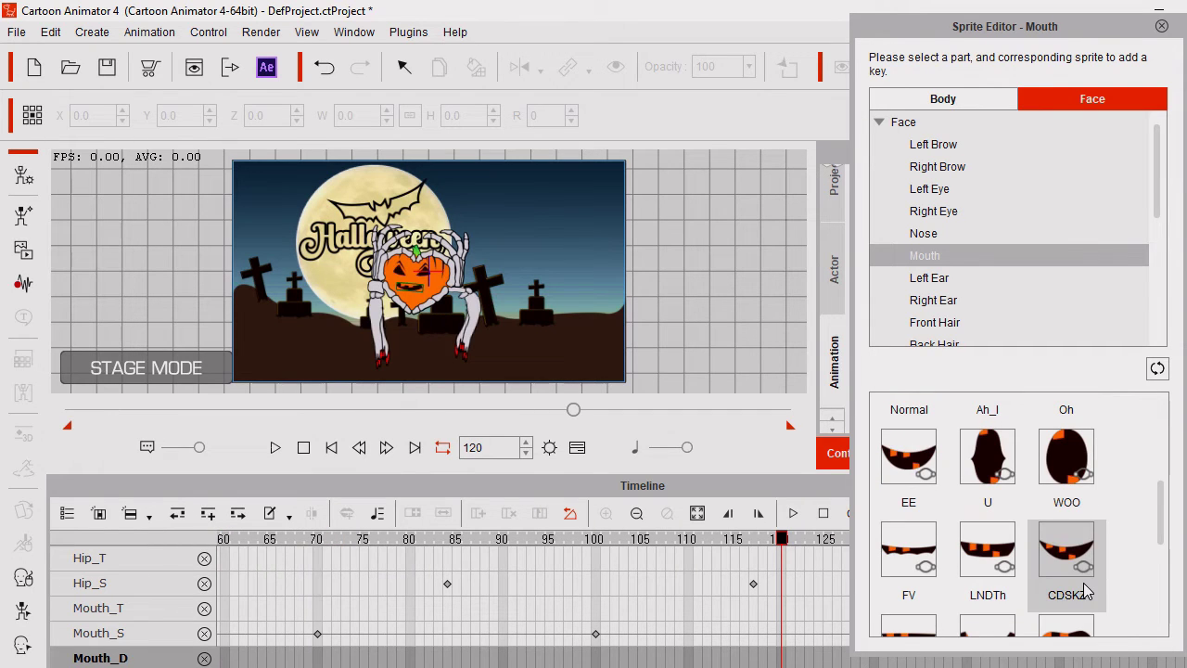
scroll(1072, 551, "down", 5)
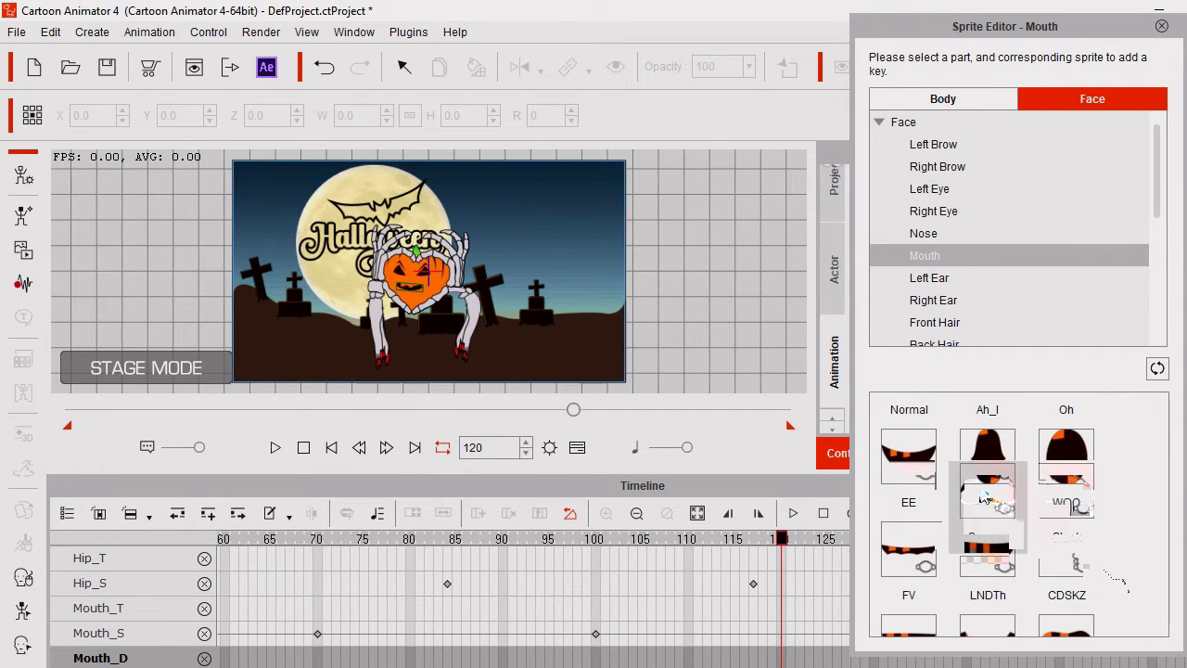
left_click(981, 496)
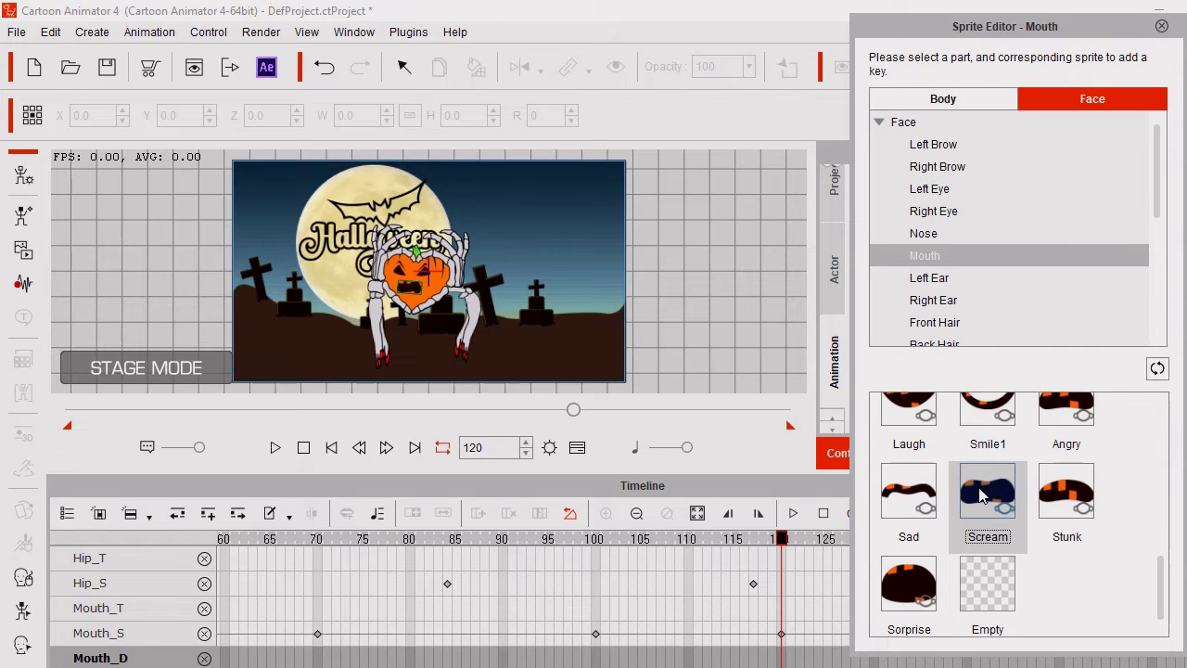
Key the Sorprise mouth sprite for the pumpkin at frame 150.
double_click(471, 448)
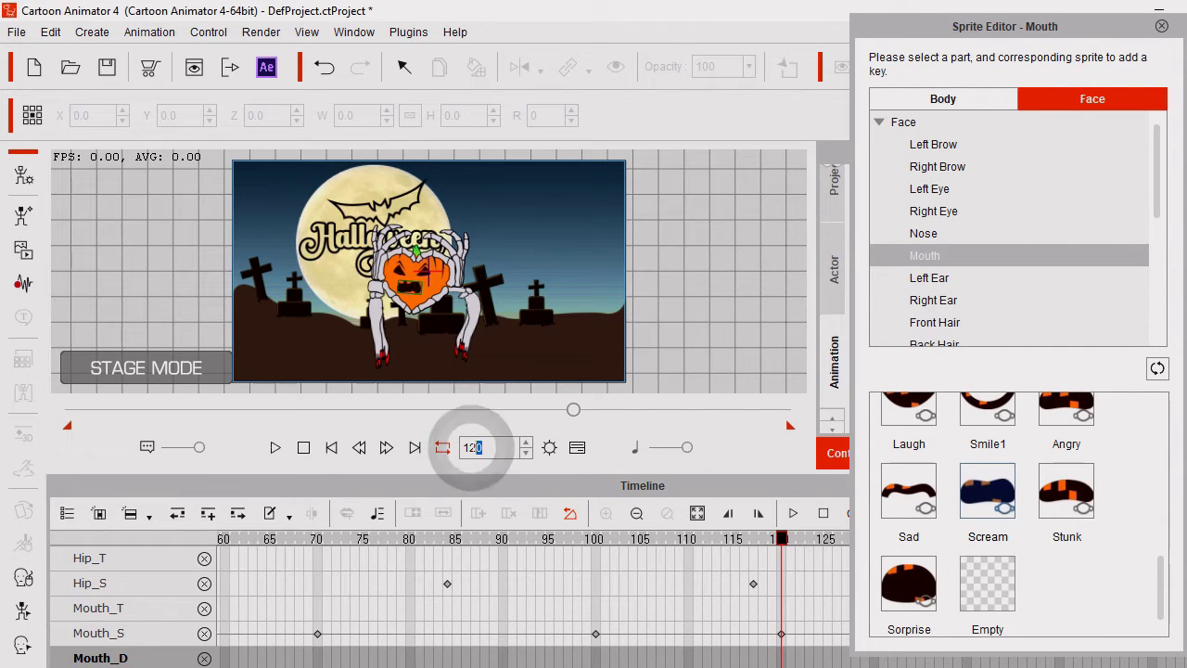
type("150")
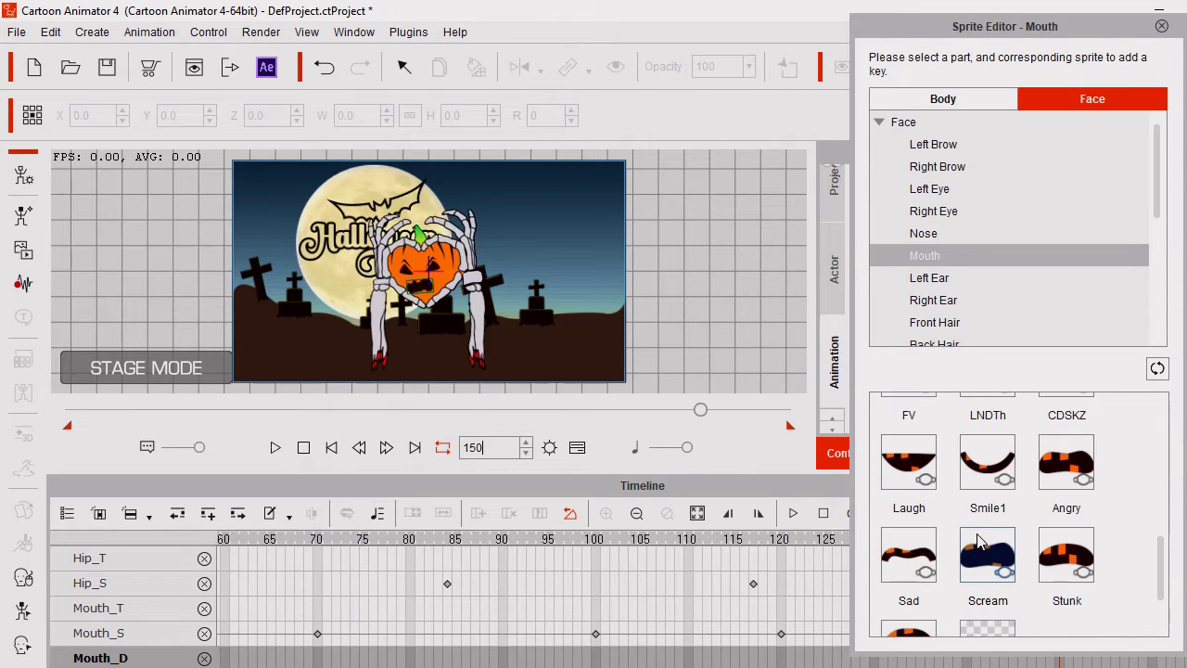
scroll(980, 542, "down", 2)
left_click(905, 589)
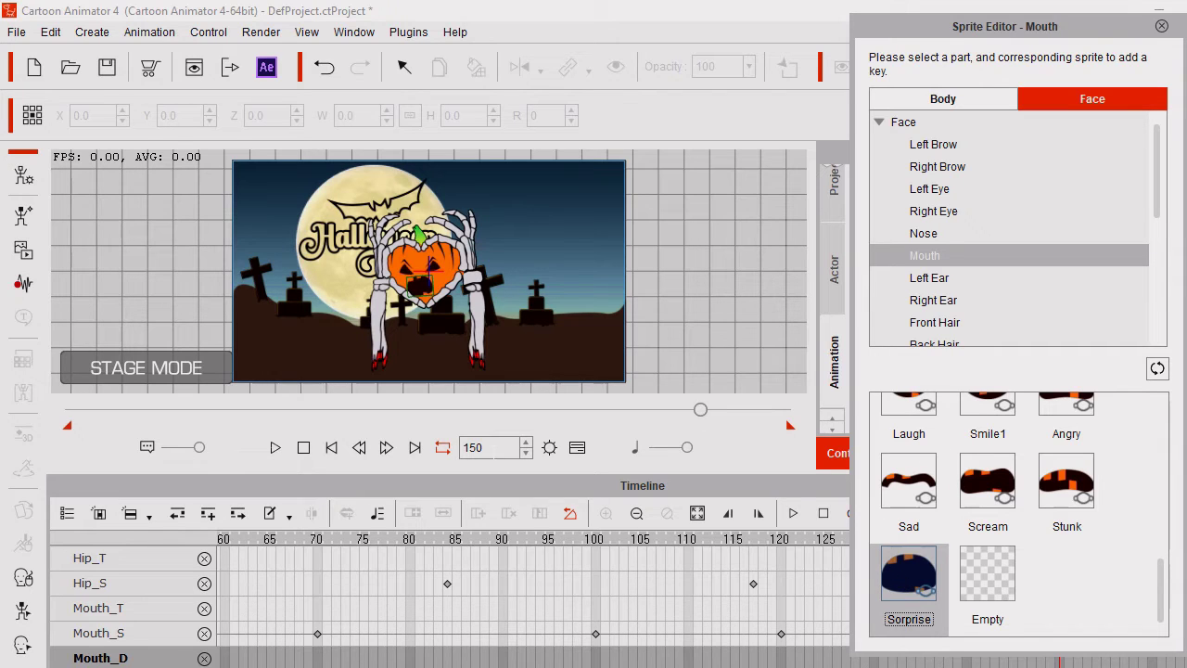
Key the Stunk mouth sprite at the final frame, 170, and play the finished animation back.
double_click(470, 447)
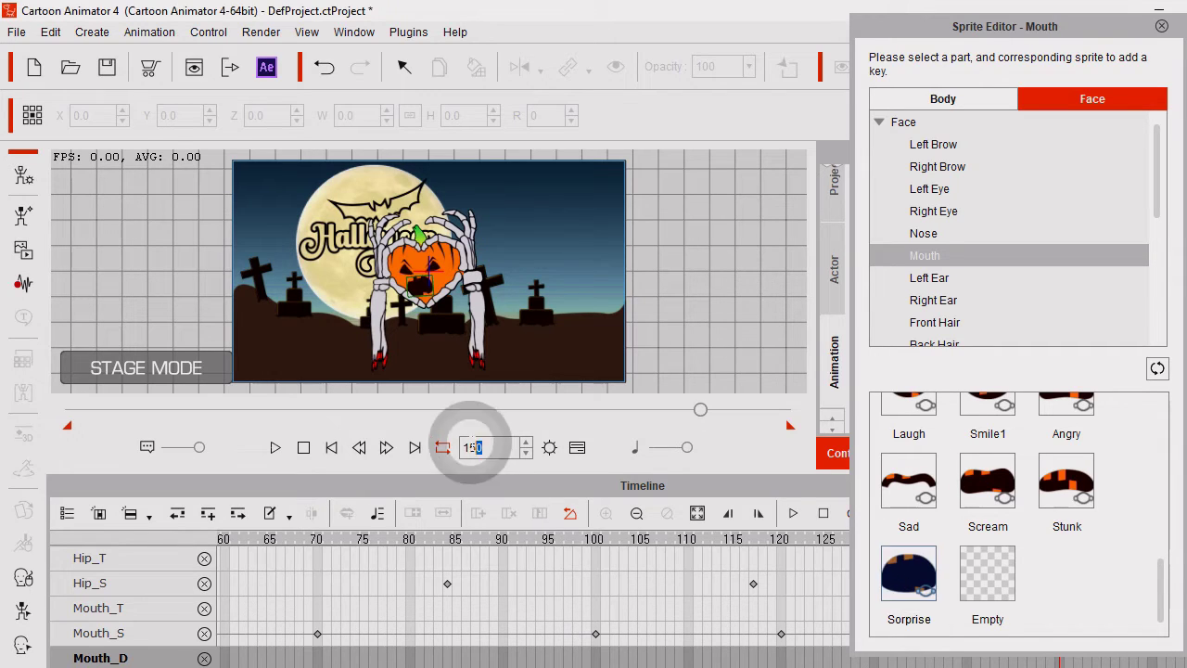
type("1")
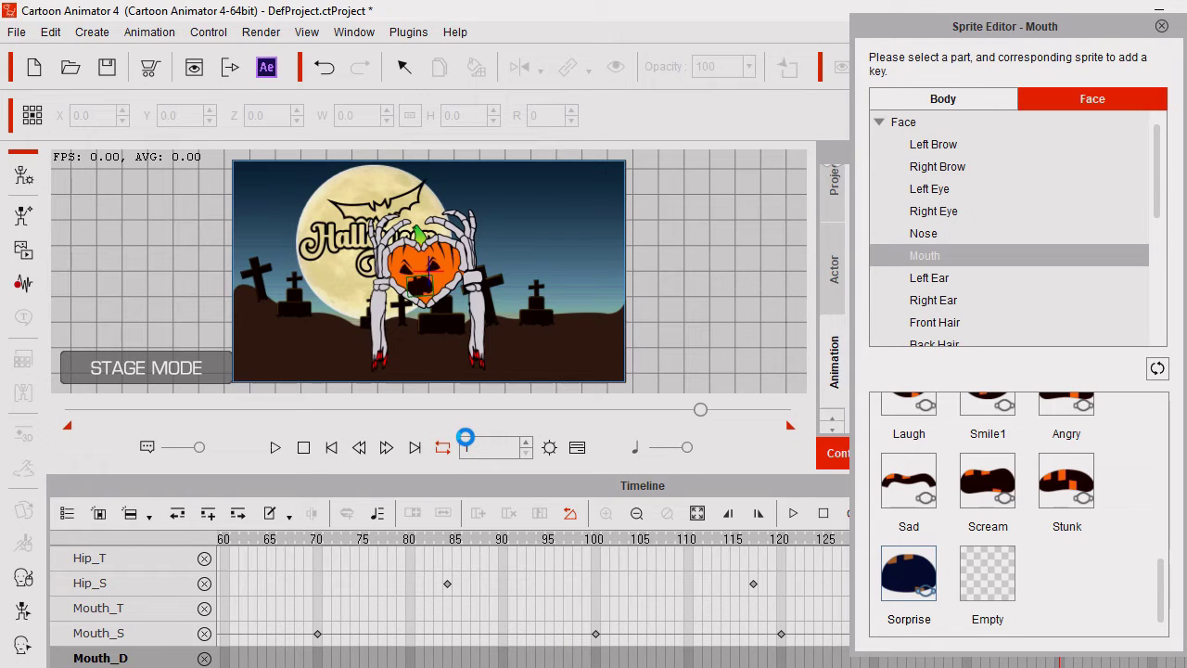
type("70")
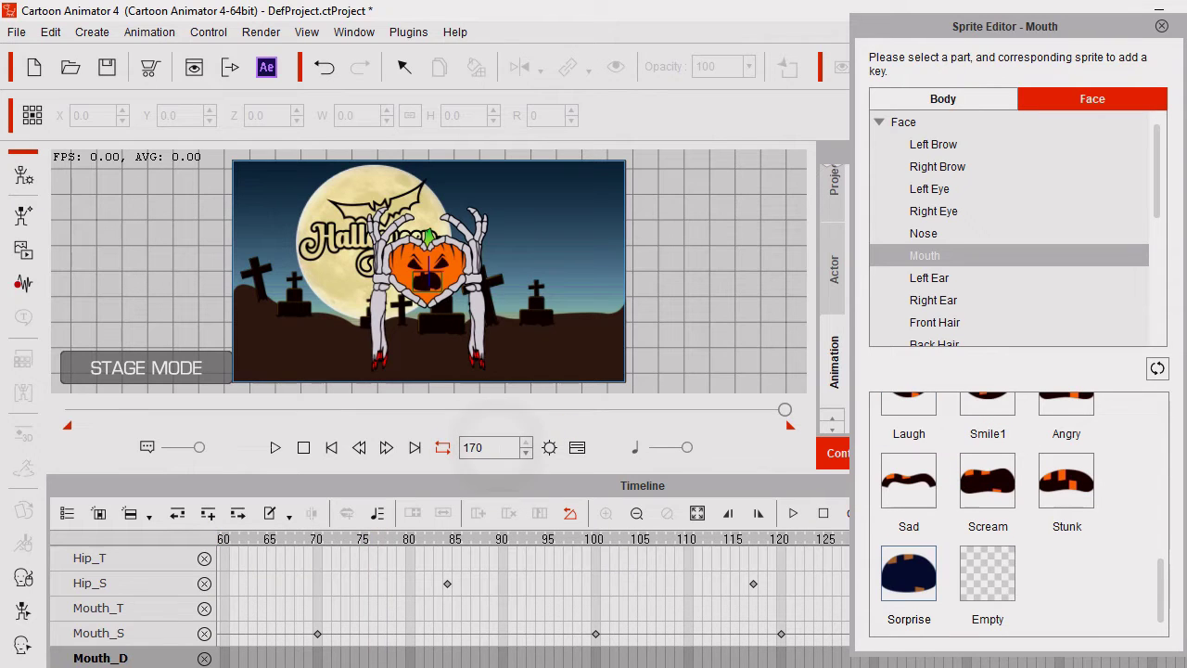
left_click(1069, 481)
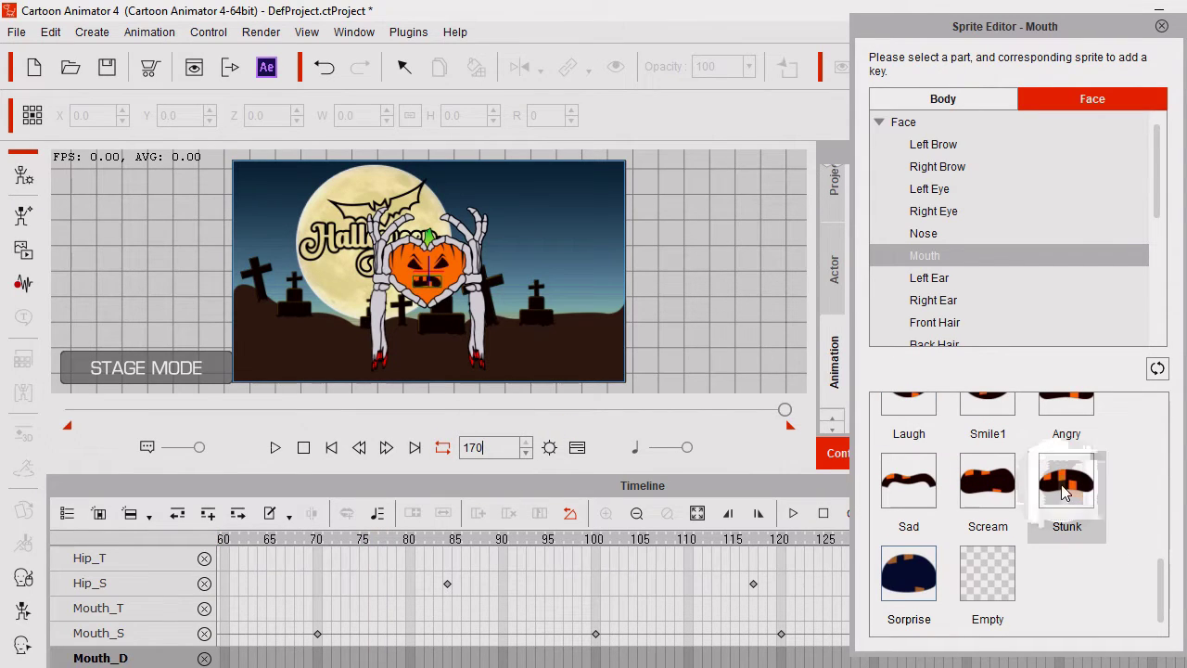
left_click(303, 448)
left_click(278, 448)
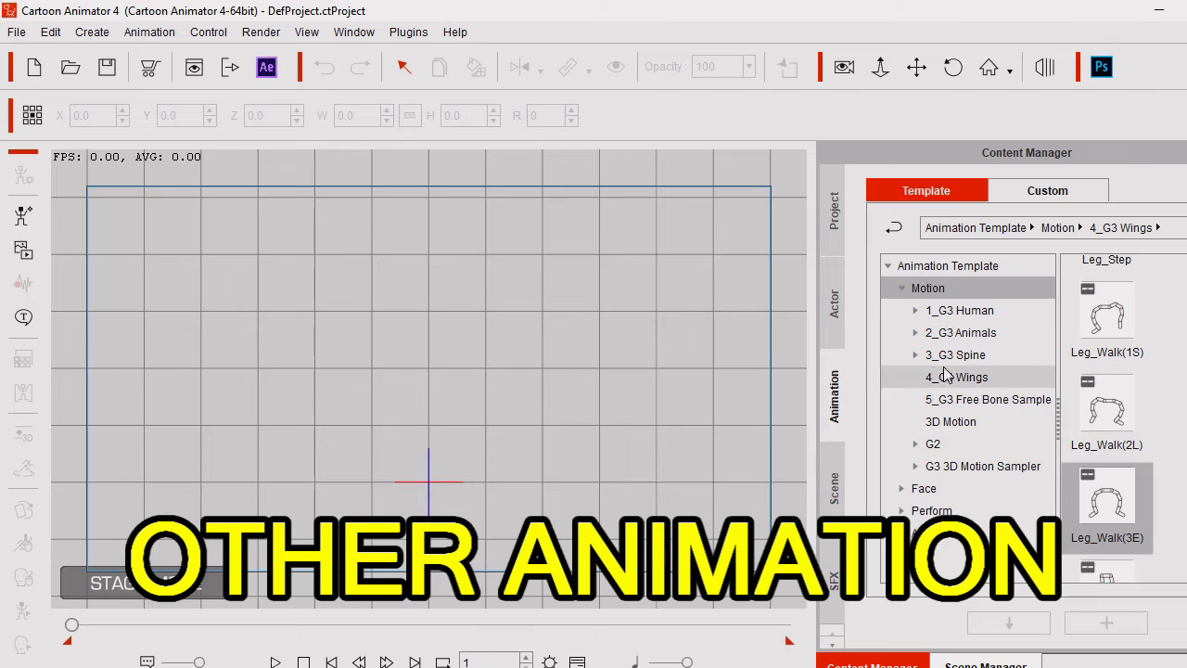
Load the custom Graveyard scene into the empty project.
left_click(841, 489)
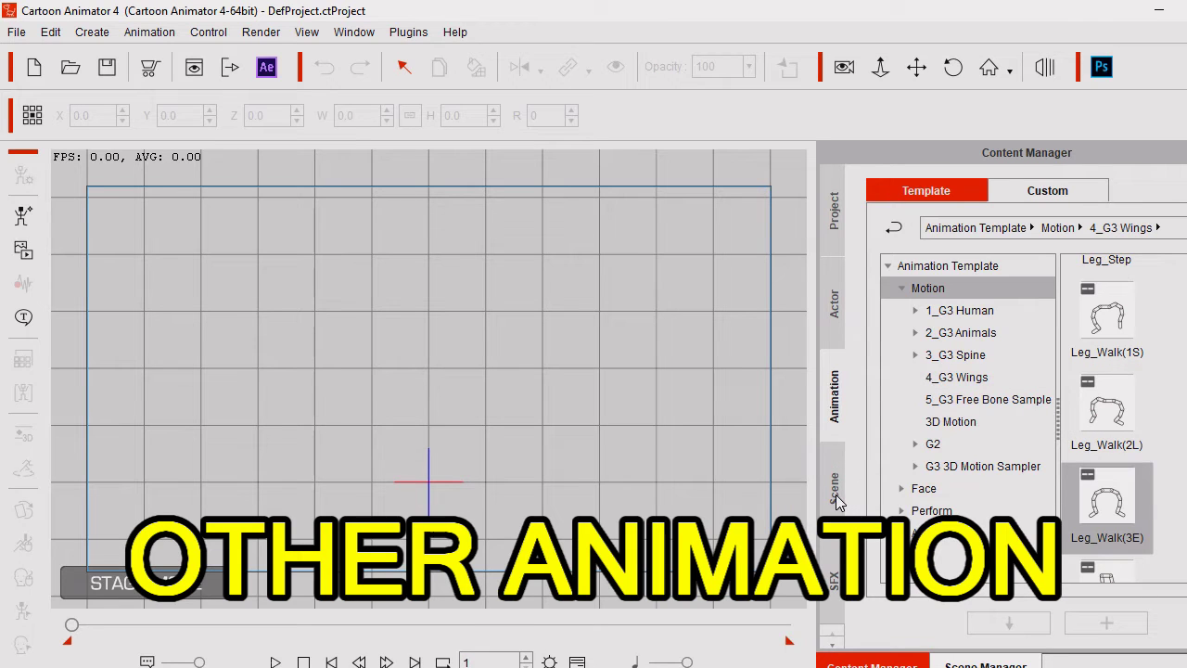
left_click(1050, 191)
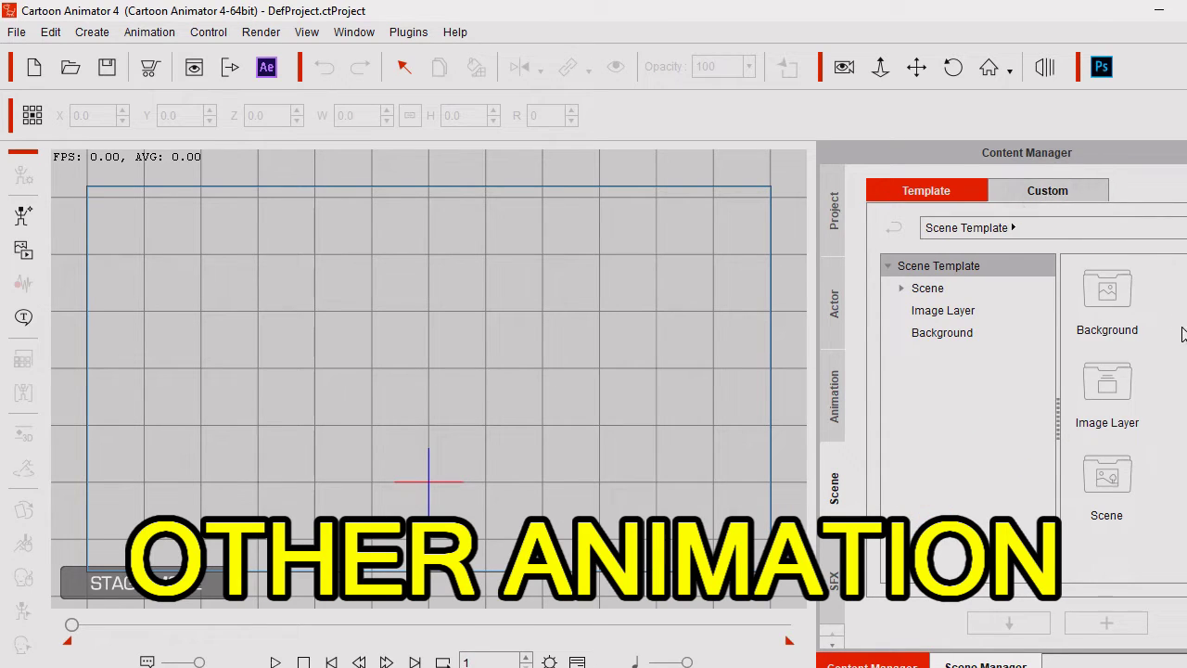
double_click(1114, 299)
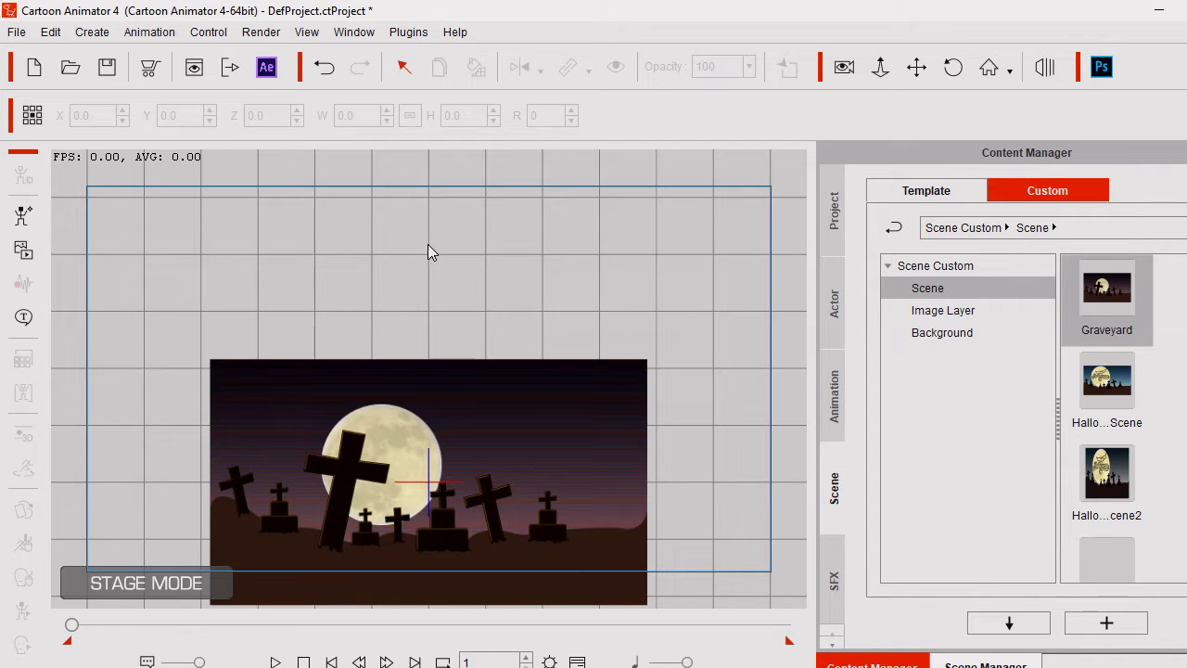
Zoom in and pan the camera so the graveyard backdrop exactly fills the stage frame.
scroll(452, 466, "up", 4)
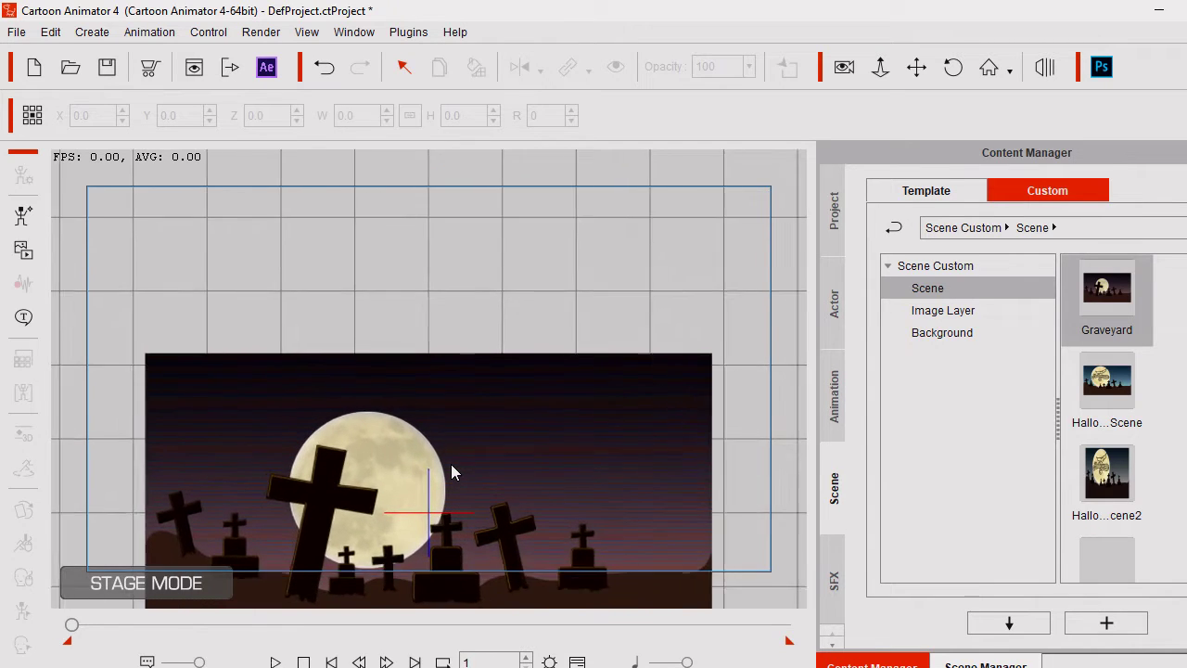
scroll(452, 474, "up", 1)
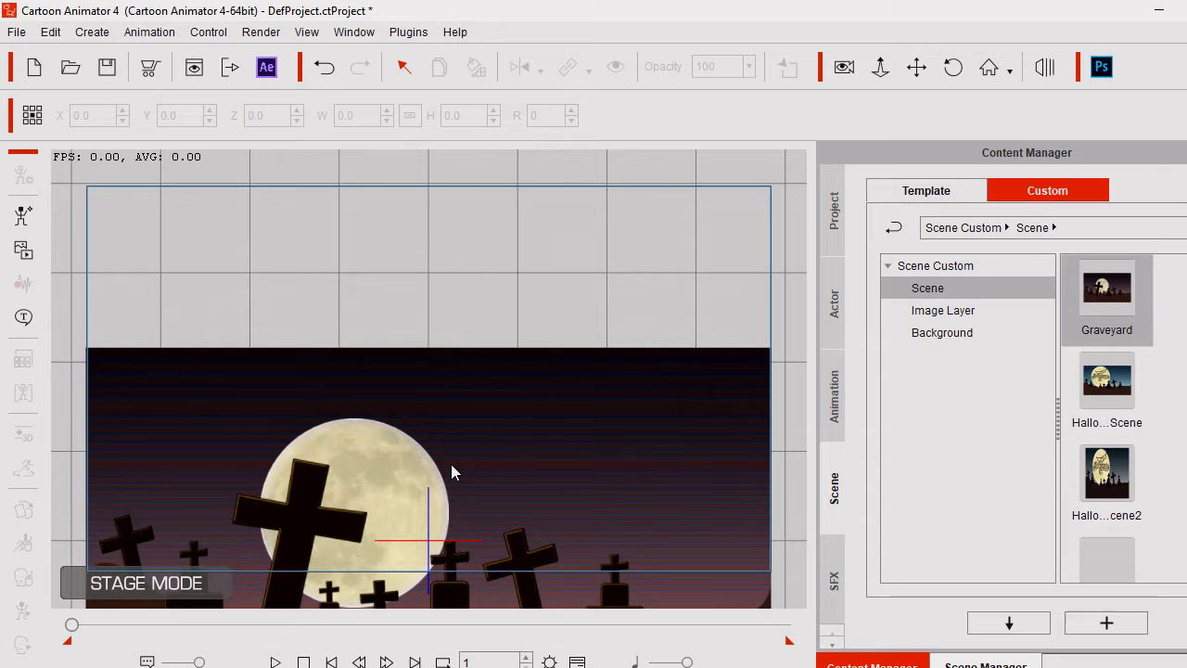
left_click(917, 66)
left_click_drag(477, 504, 477, 325)
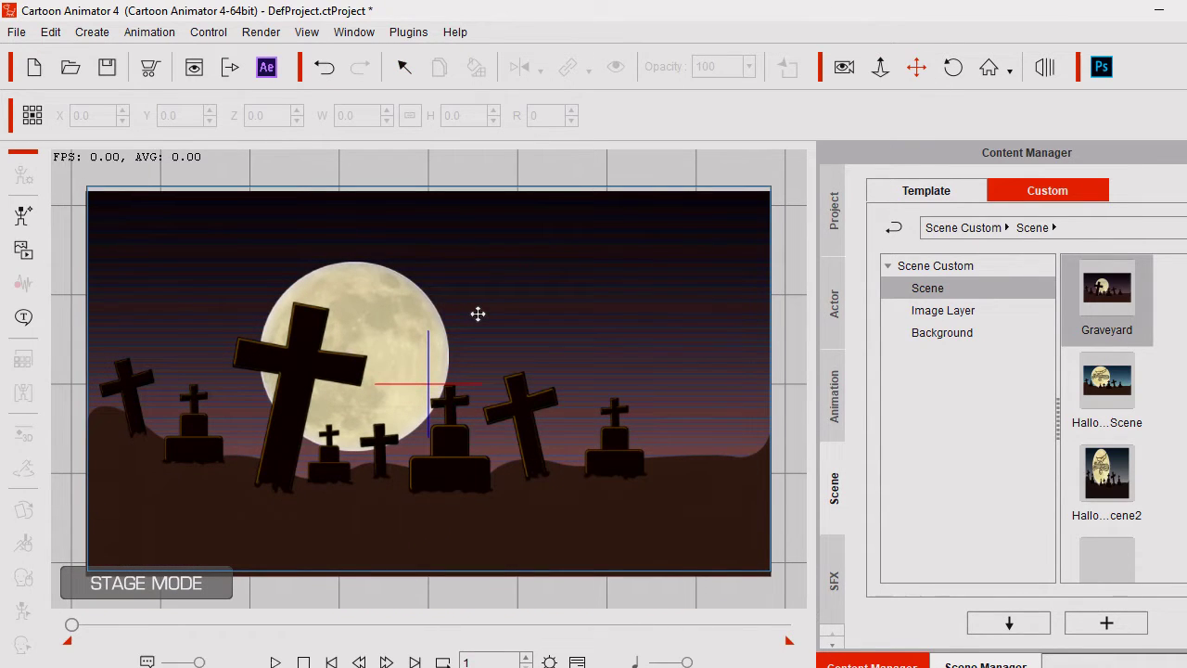
left_click_drag(478, 314, 476, 310)
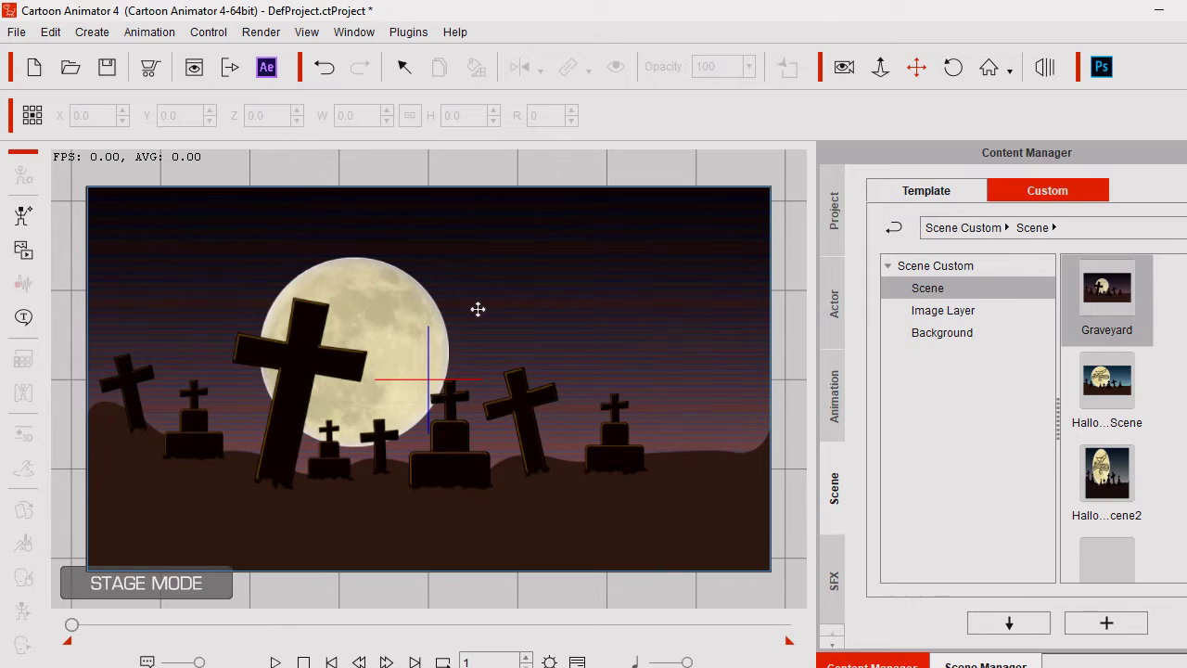
Add the skeletal-handed Halloween pumpkin from the custom characters to the graveyard scene.
left_click(835, 308)
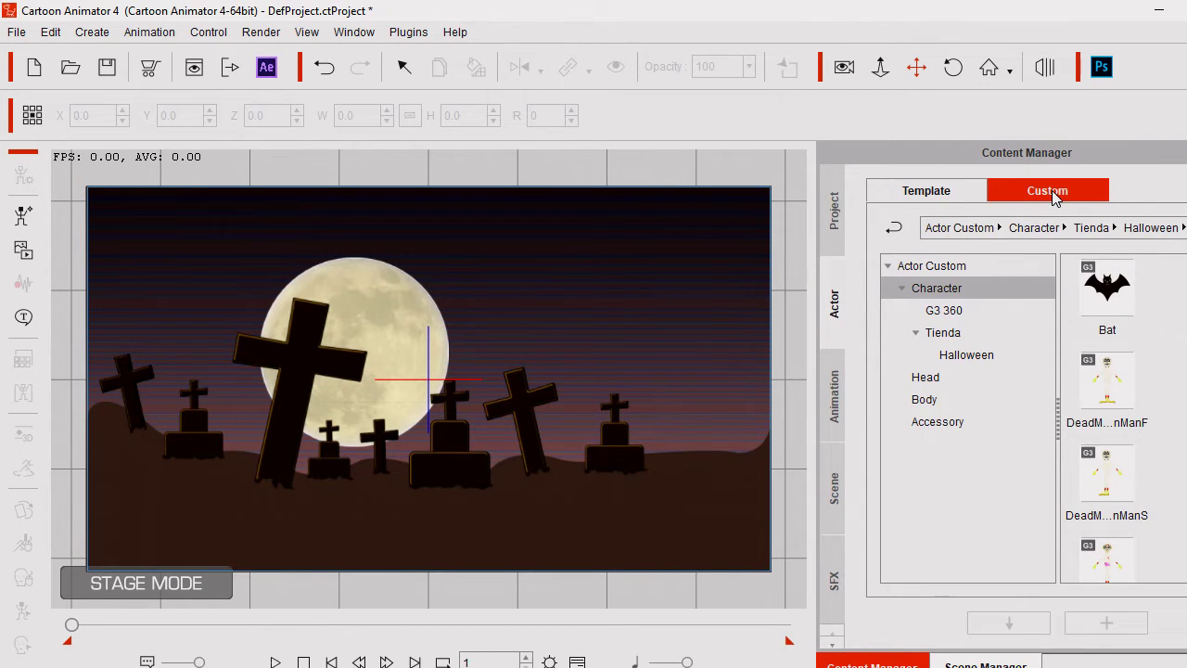
left_click(1053, 192)
scroll(1159, 408, "down", 2)
left_click(1107, 549)
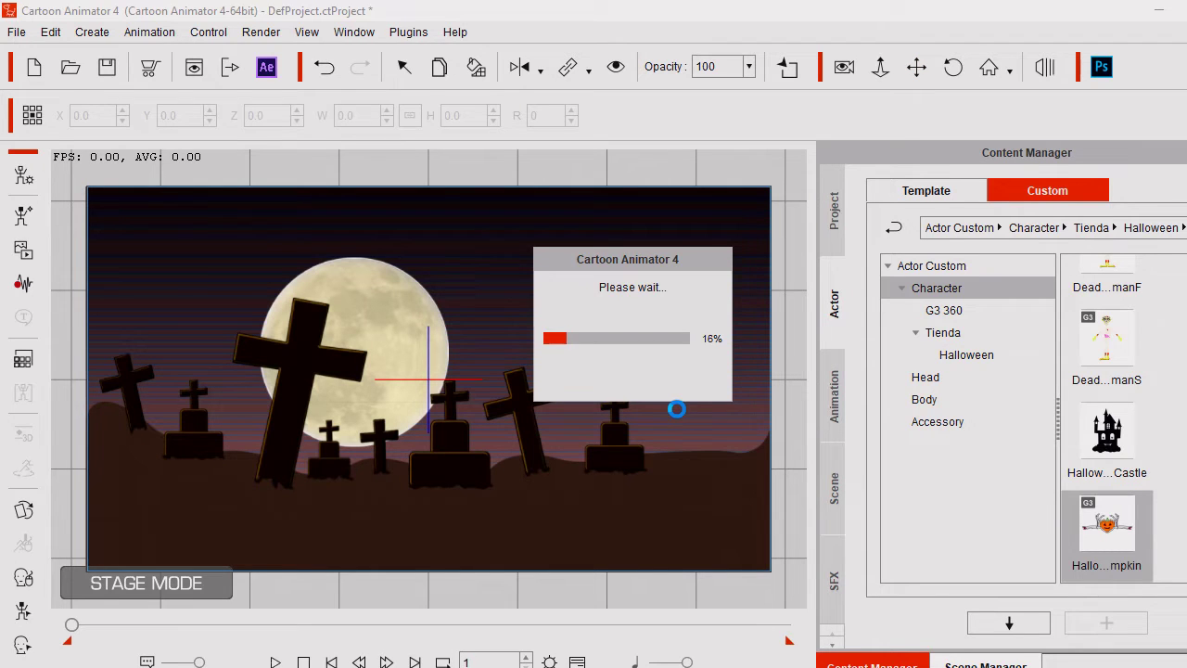
Scale the pumpkin character down to about 49.2 and place it beside the leaning cross at about X 131.4, Y -49.9.
left_click_drag(454, 261, 454, 317)
left_click_drag(650, 257, 565, 380)
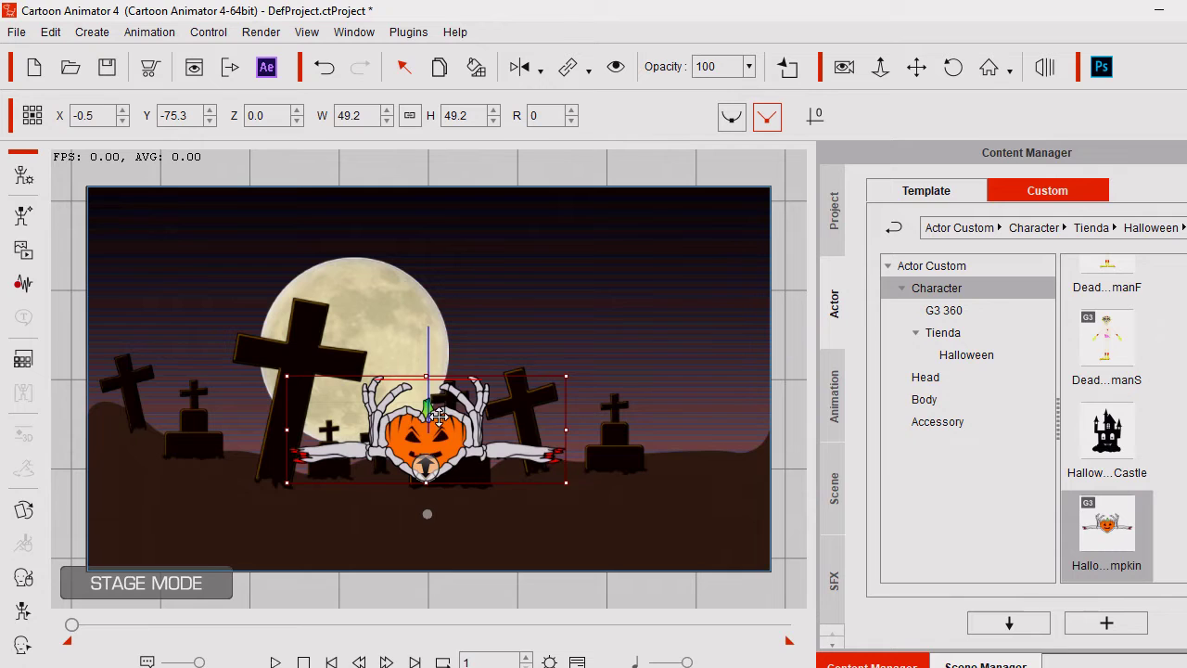
left_click_drag(443, 418, 651, 391)
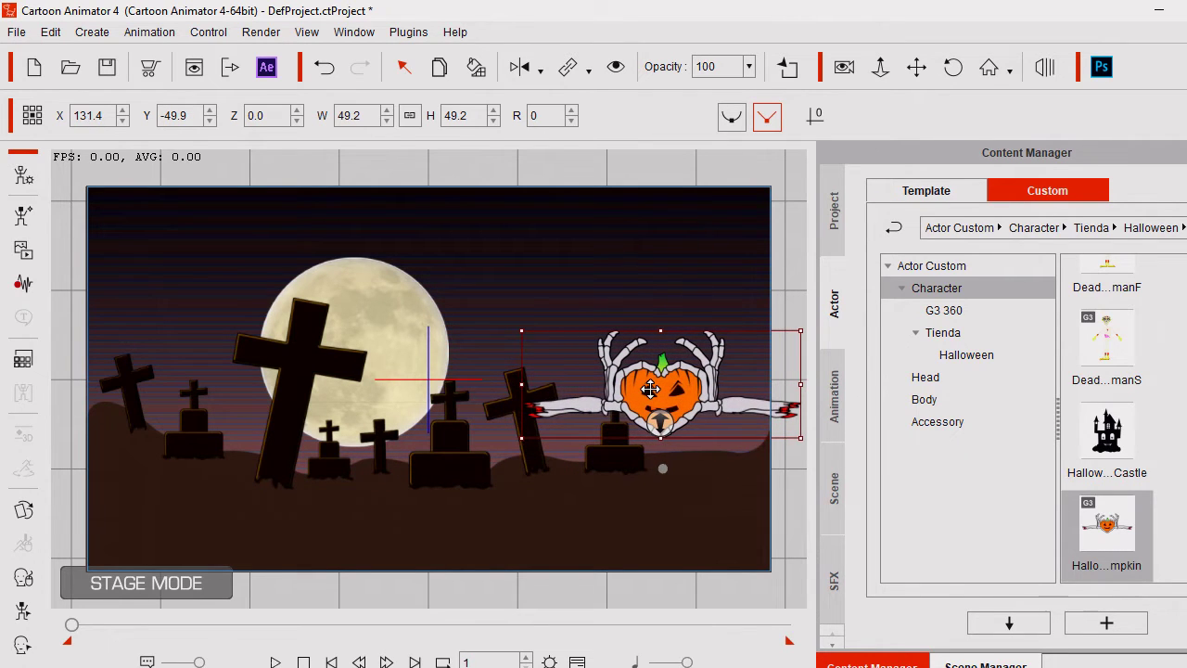
Apply the _Pose_Leg motion from the 4_G3 Wings animation templates to the pumpkin character.
left_click(840, 423)
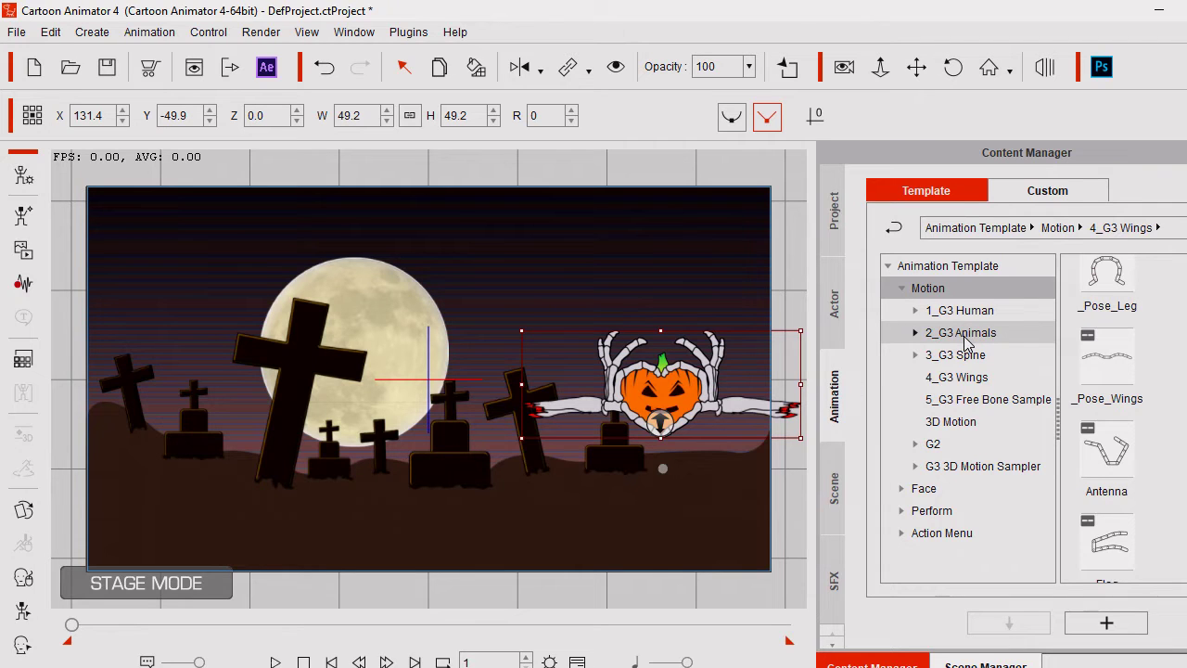
left_click(968, 377)
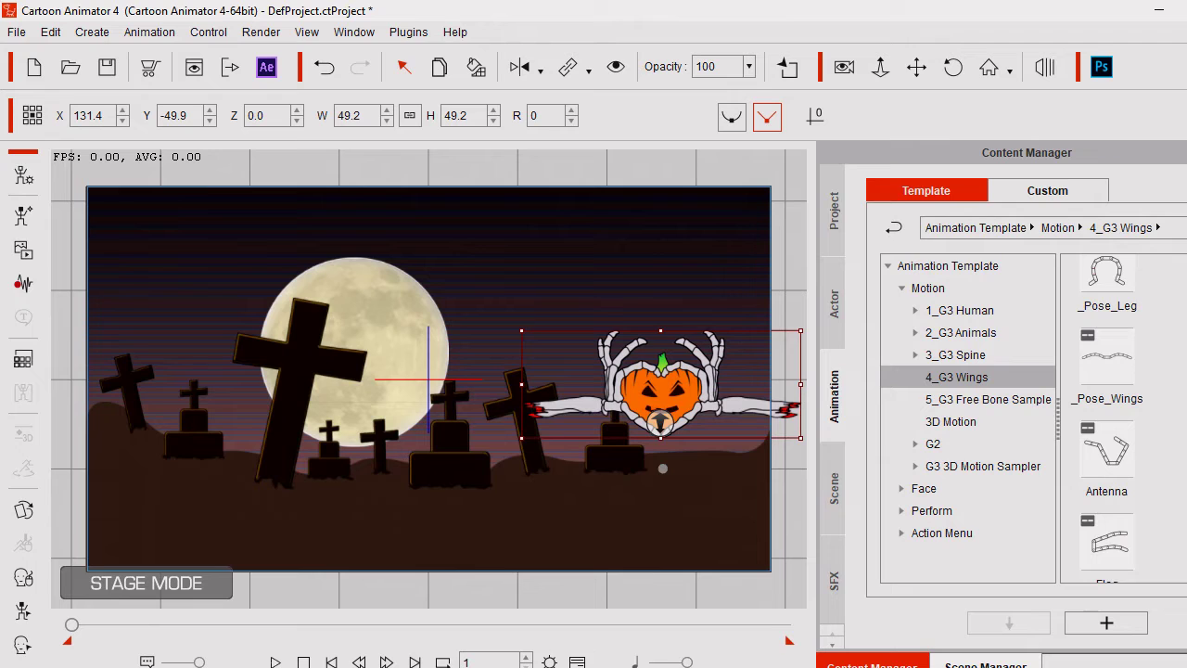
double_click(1113, 281)
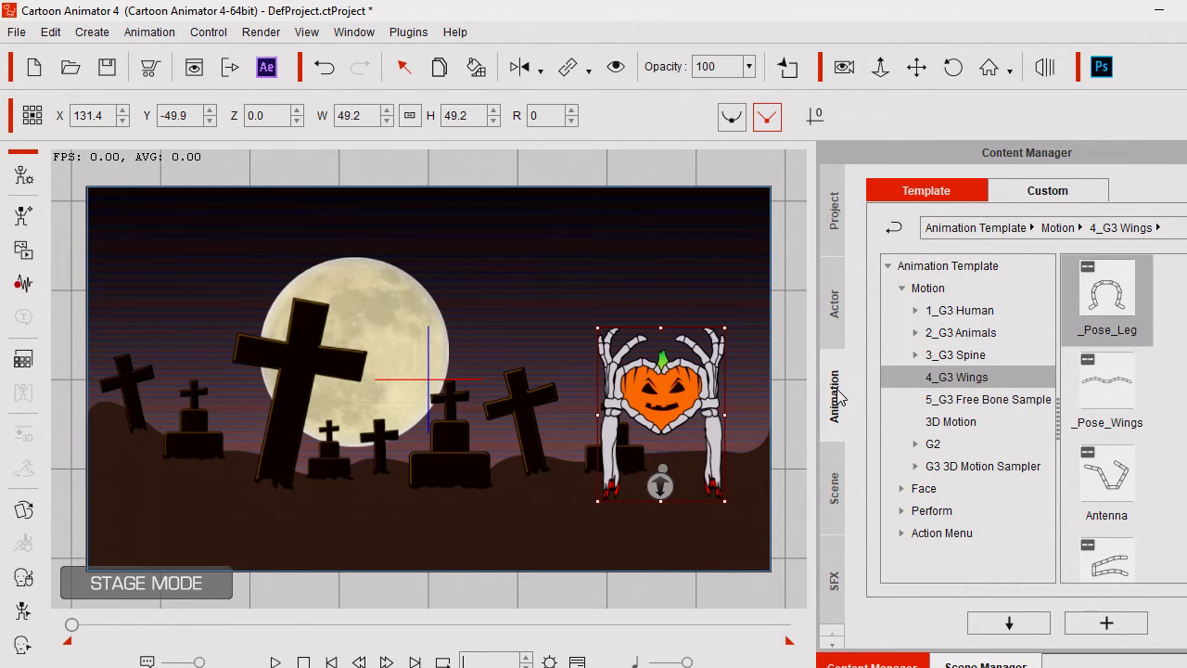
Apply the Grapple_01 motion from the 4_G3 Wings animation templates to the pumpkin character.
scroll(1121, 455, "down", 5)
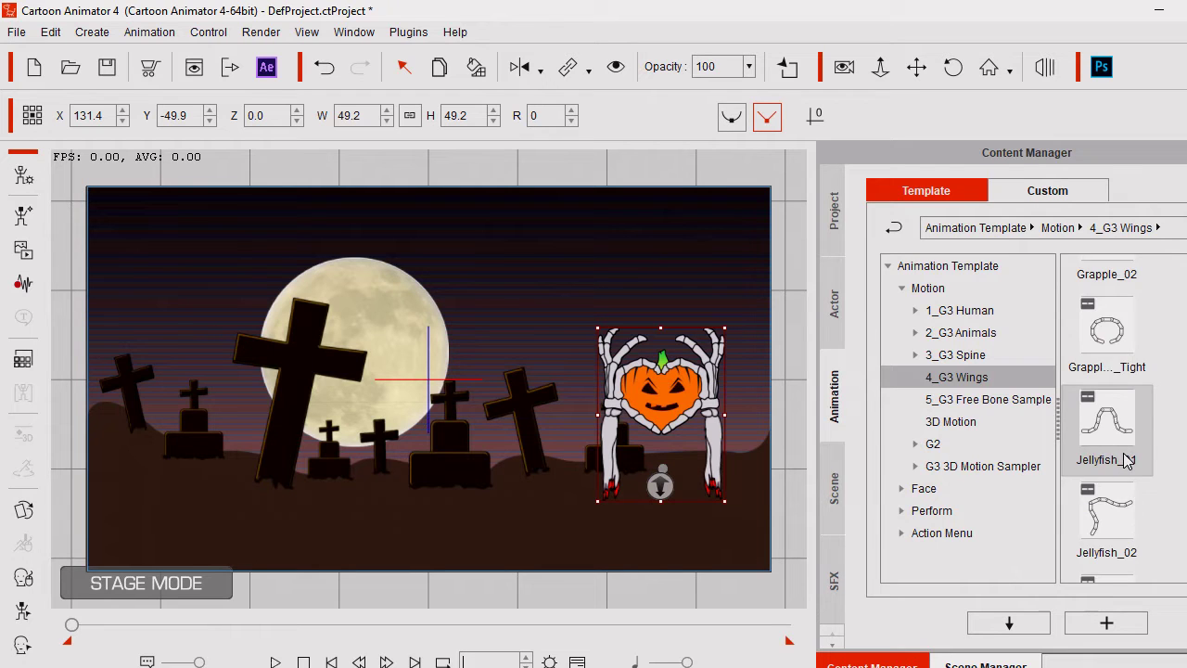
scroll(1127, 461, "down", 5)
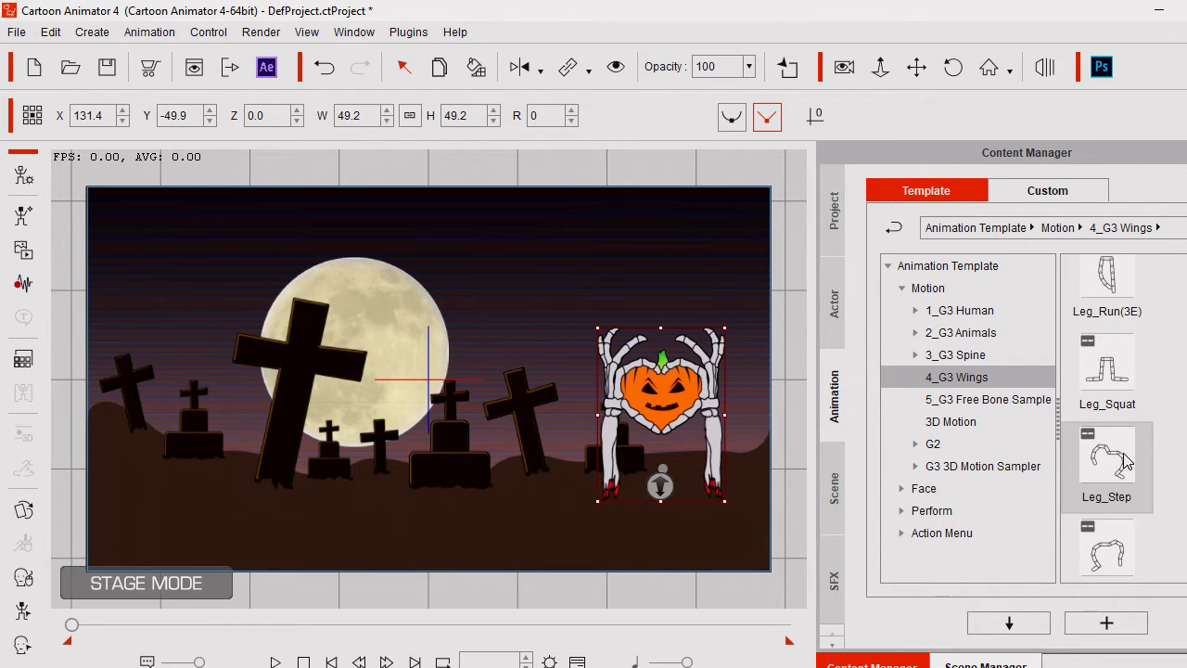
scroll(1125, 461, "up", 5)
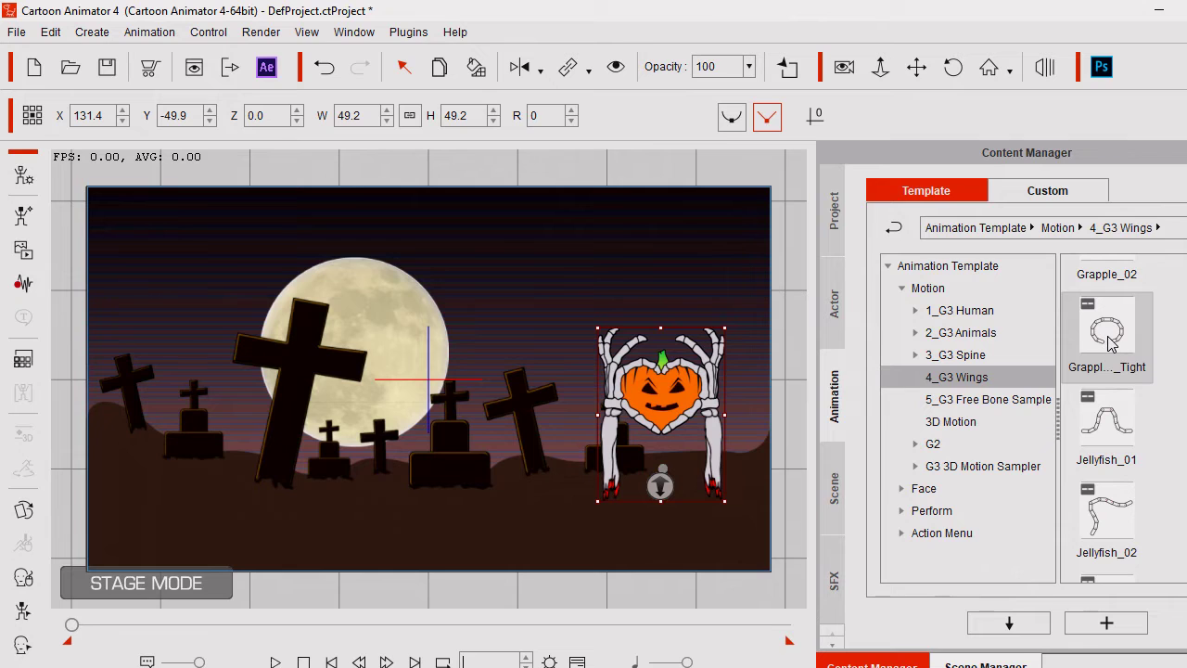
scroll(1104, 369, "up", 1)
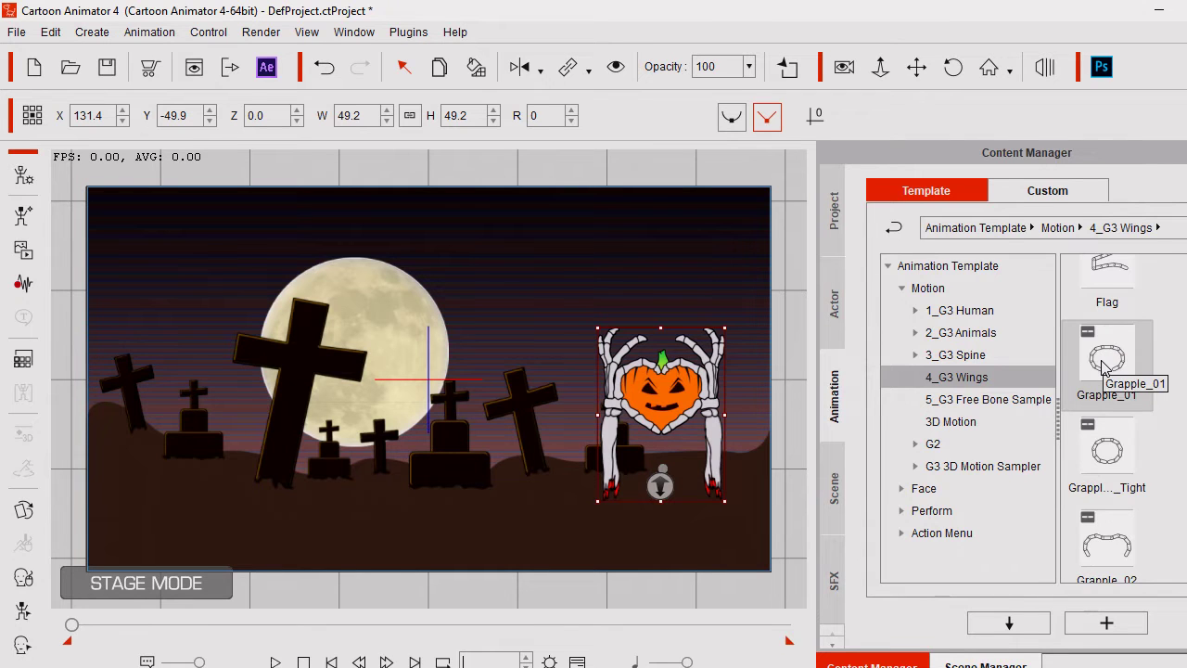
double_click(1104, 369)
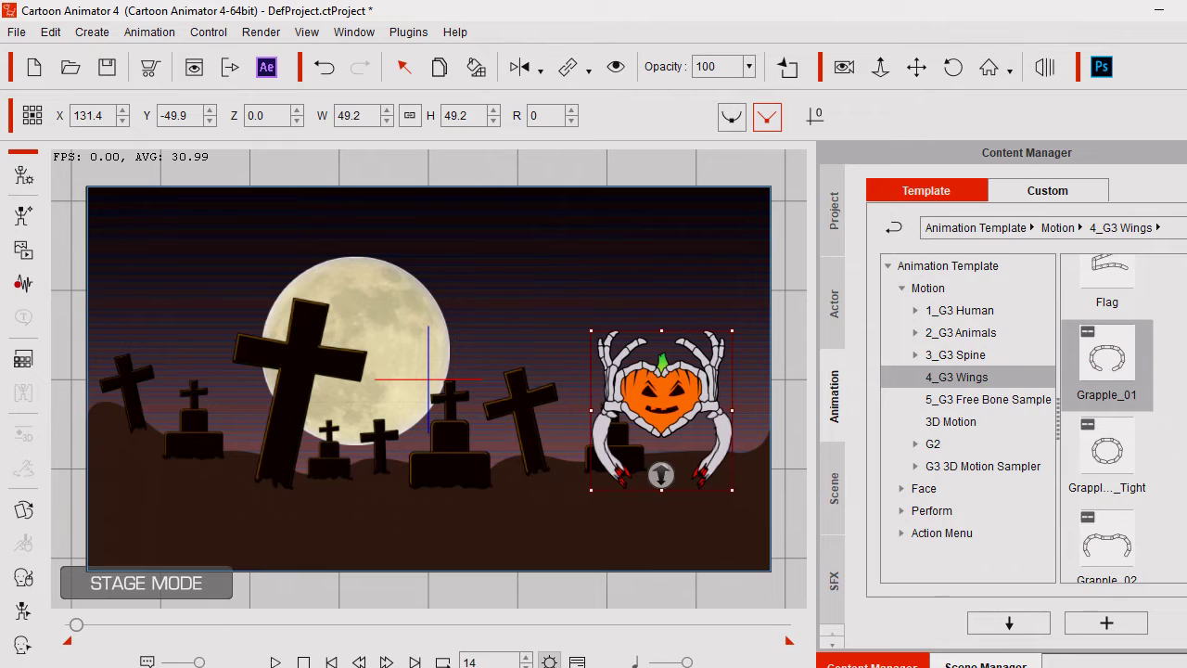
Show the pumpkin's Motion track in the timeline and stretch the Grapple_01 clip to about frame 50.
left_click(576, 661)
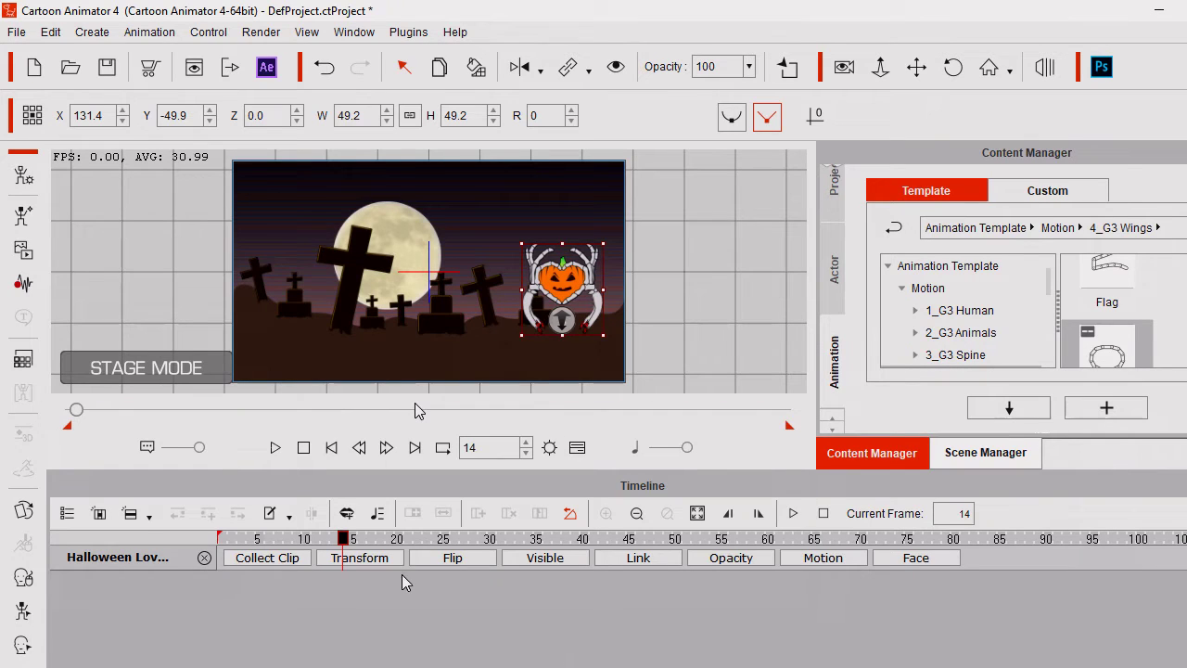
left_click(818, 556)
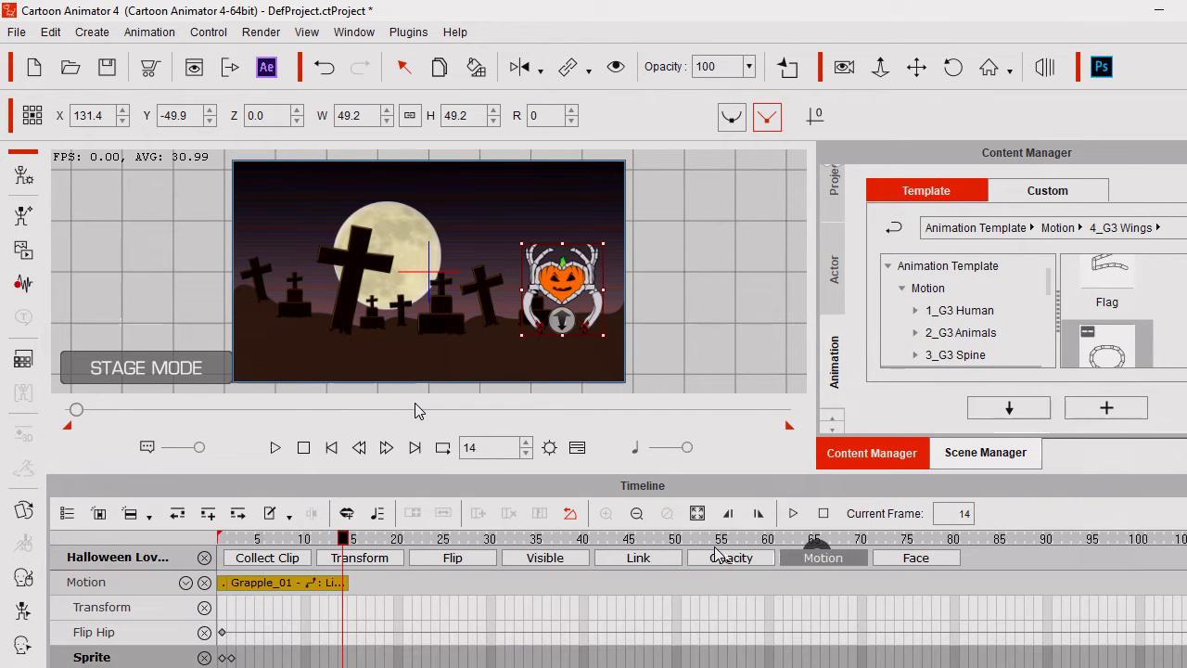
left_click(332, 587)
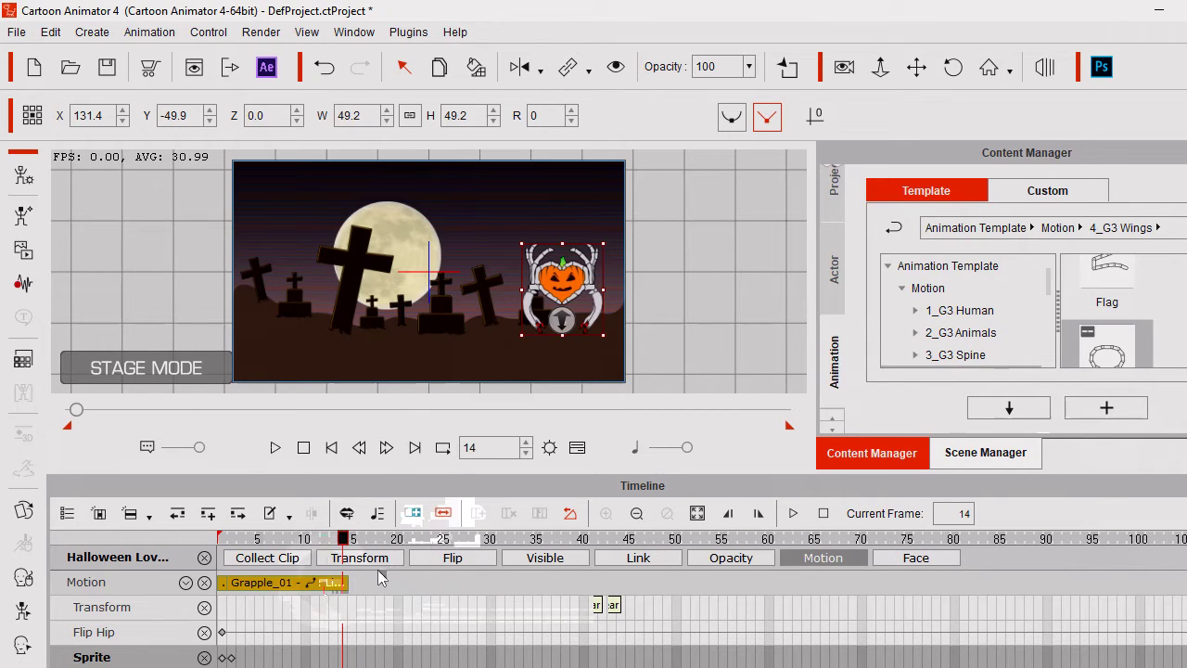
left_click_drag(343, 582, 705, 579)
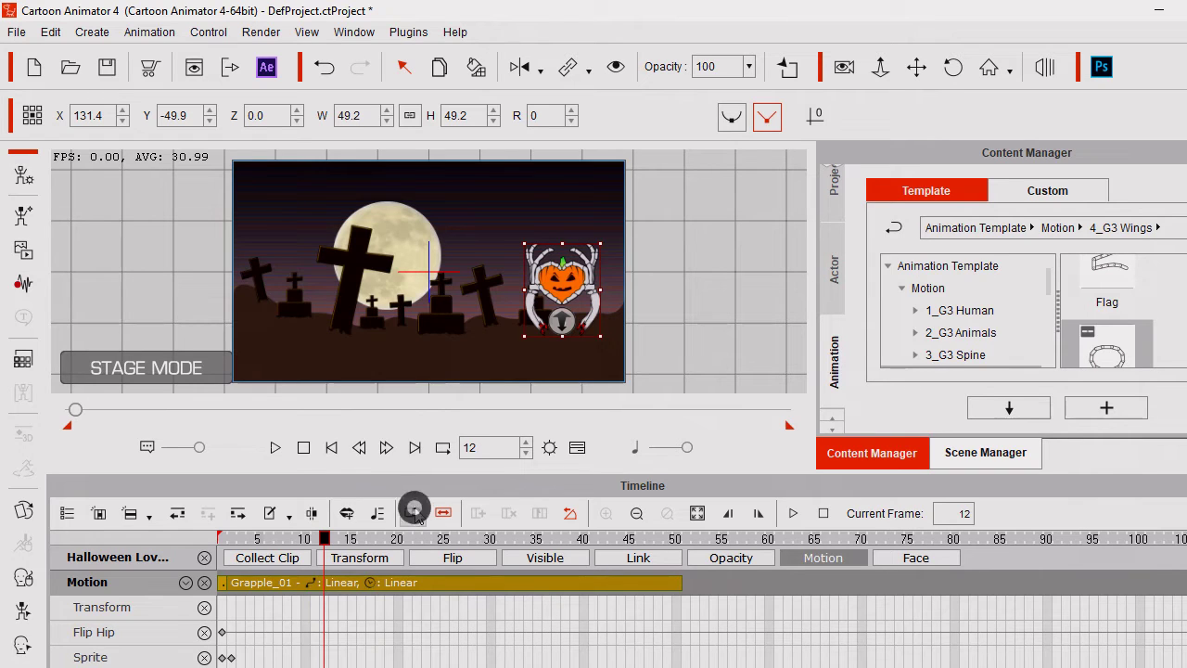
Loop the stretched Grapple_01 clip repeatedly until it reaches about frame 194, and move the playhead to frame 195.
left_click_drag(677, 583, 1130, 584)
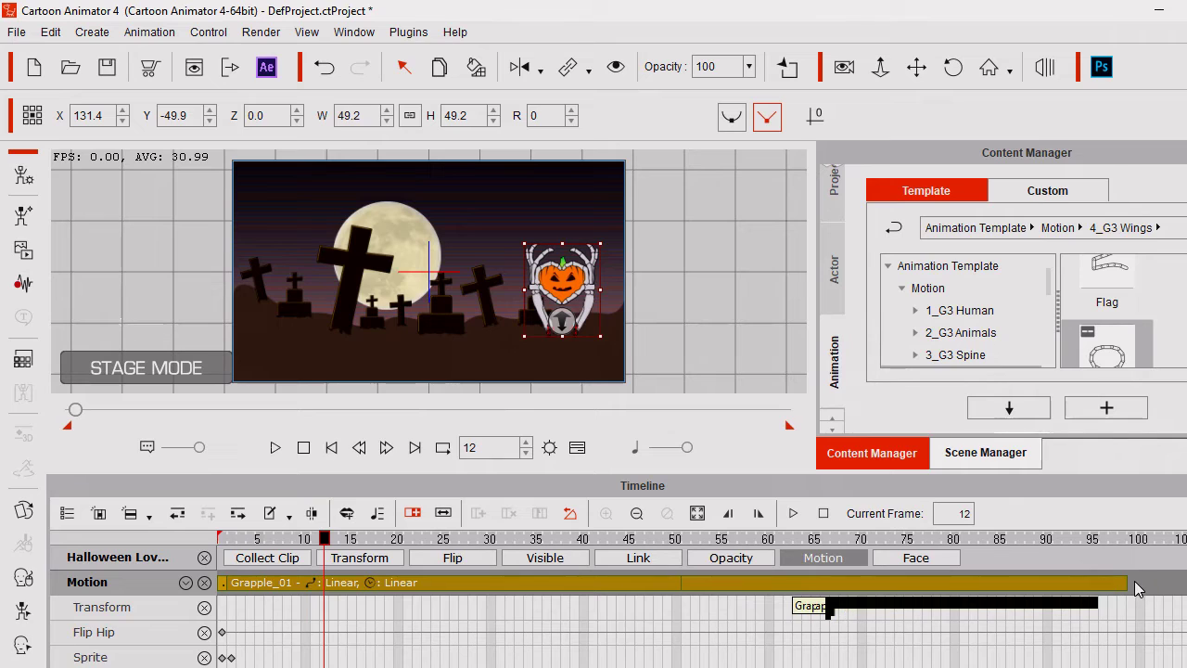
left_click_drag(1130, 590, 1186, 582)
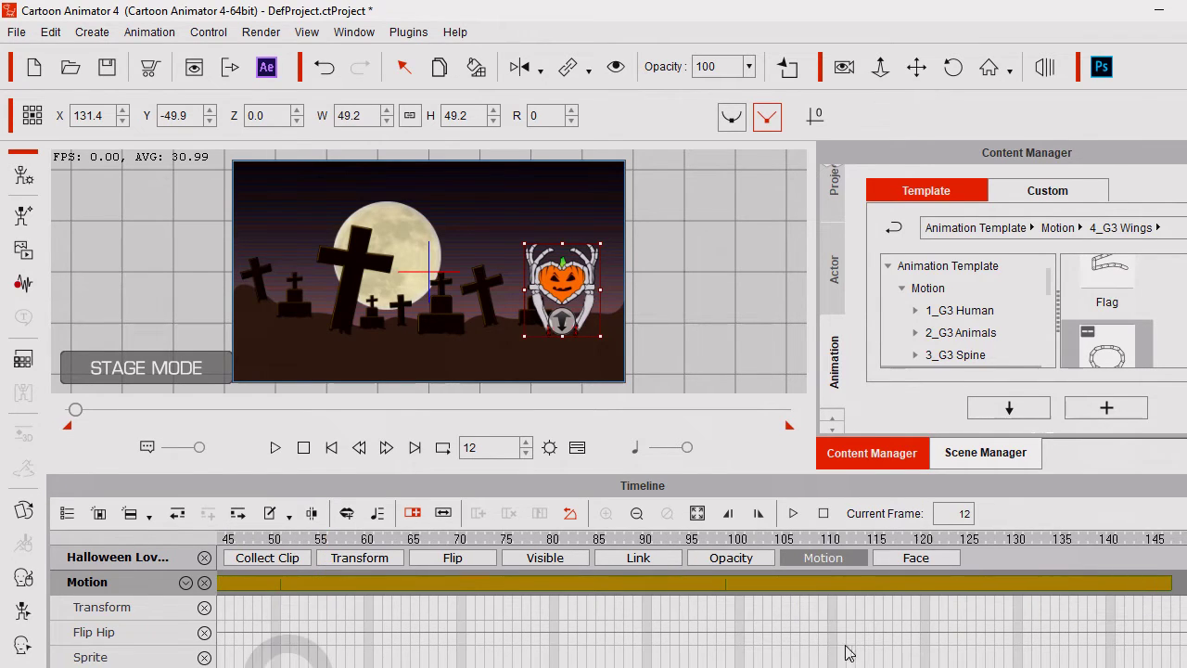
left_click(923, 587)
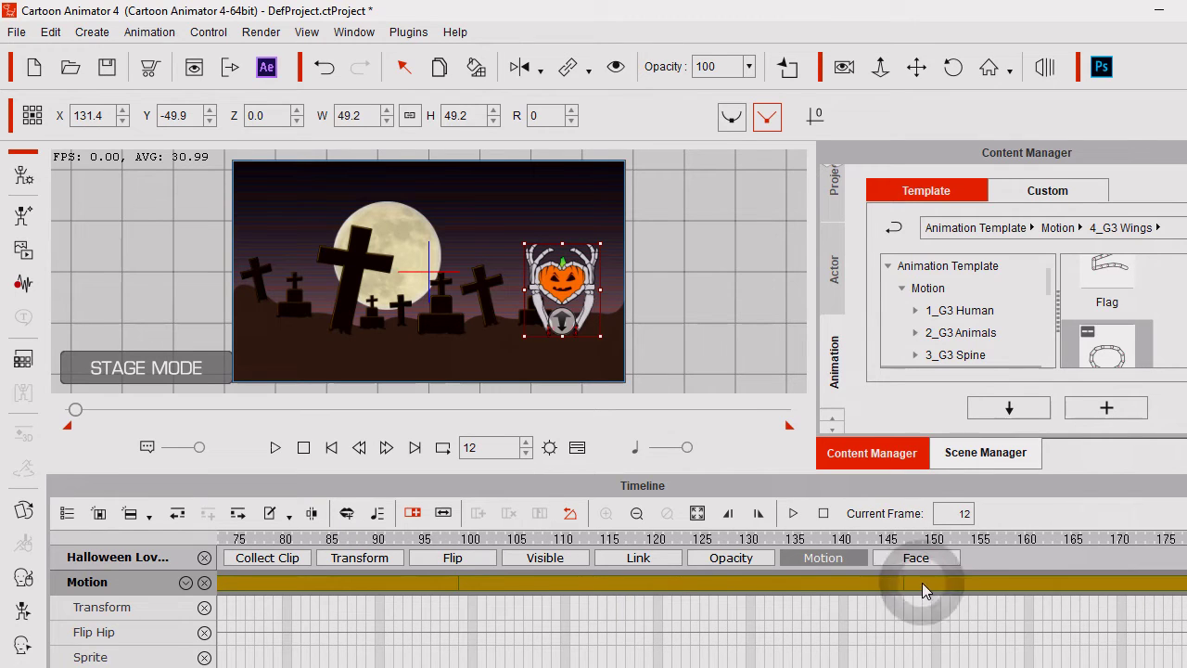
scroll(296, 654, "right", 5)
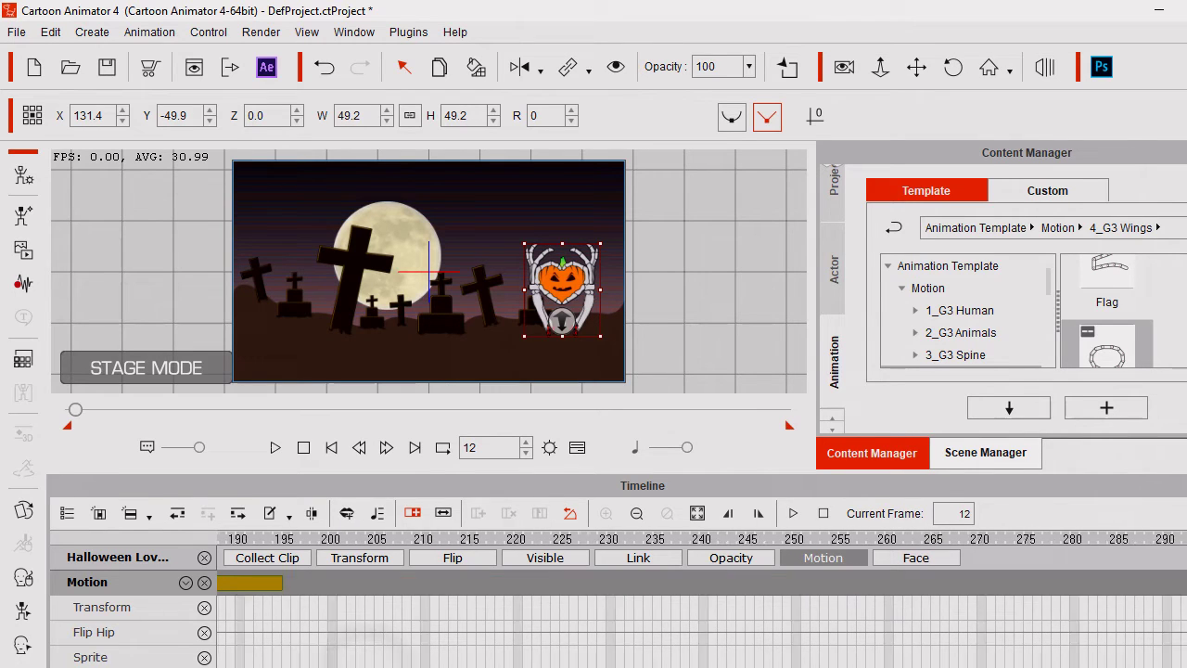
scroll(297, 654, "left", 2)
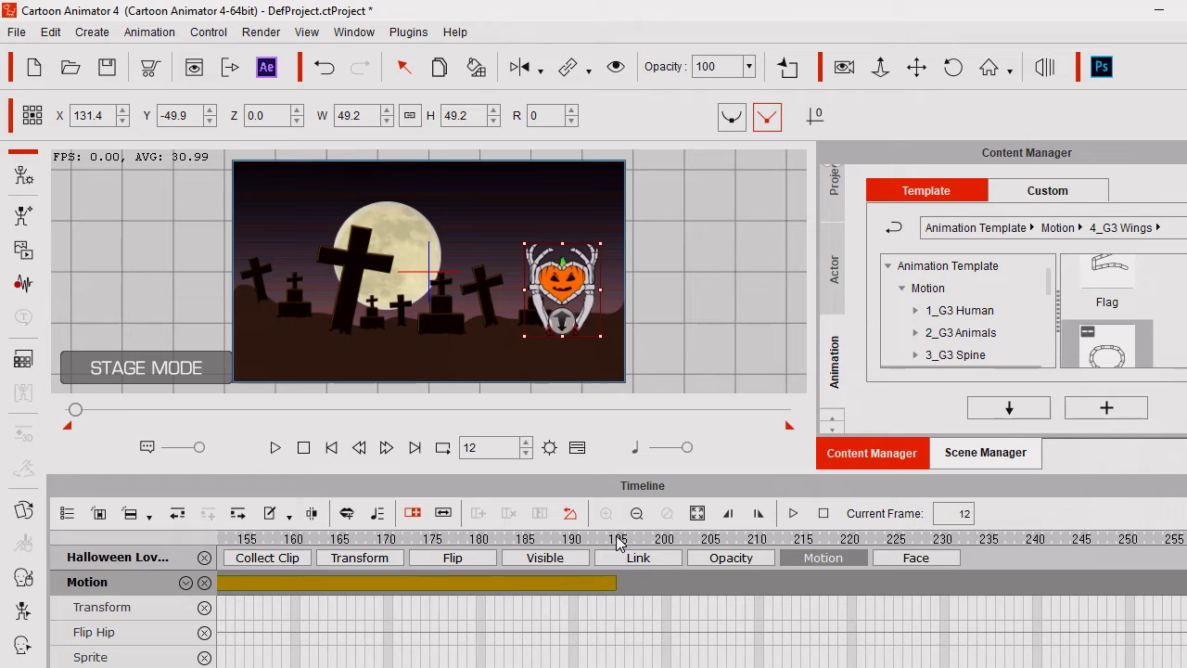
left_click(619, 540)
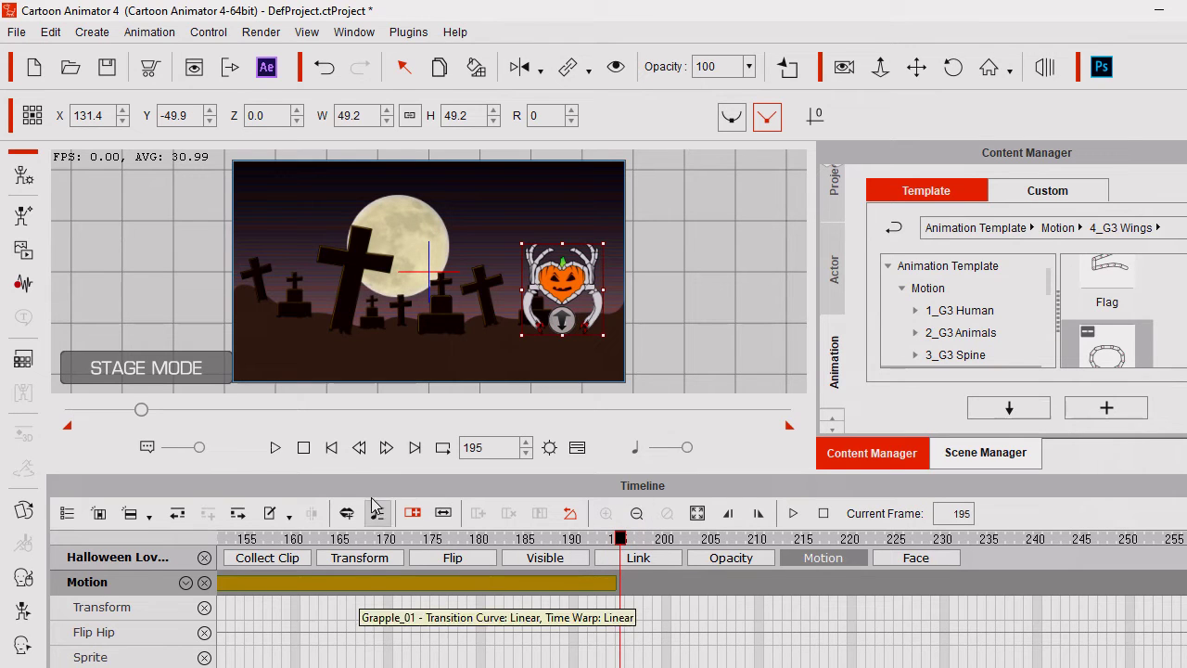
Key the pumpkin's head turned up and to the left at frame 30 with the Face Key Editor.
left_click(305, 448)
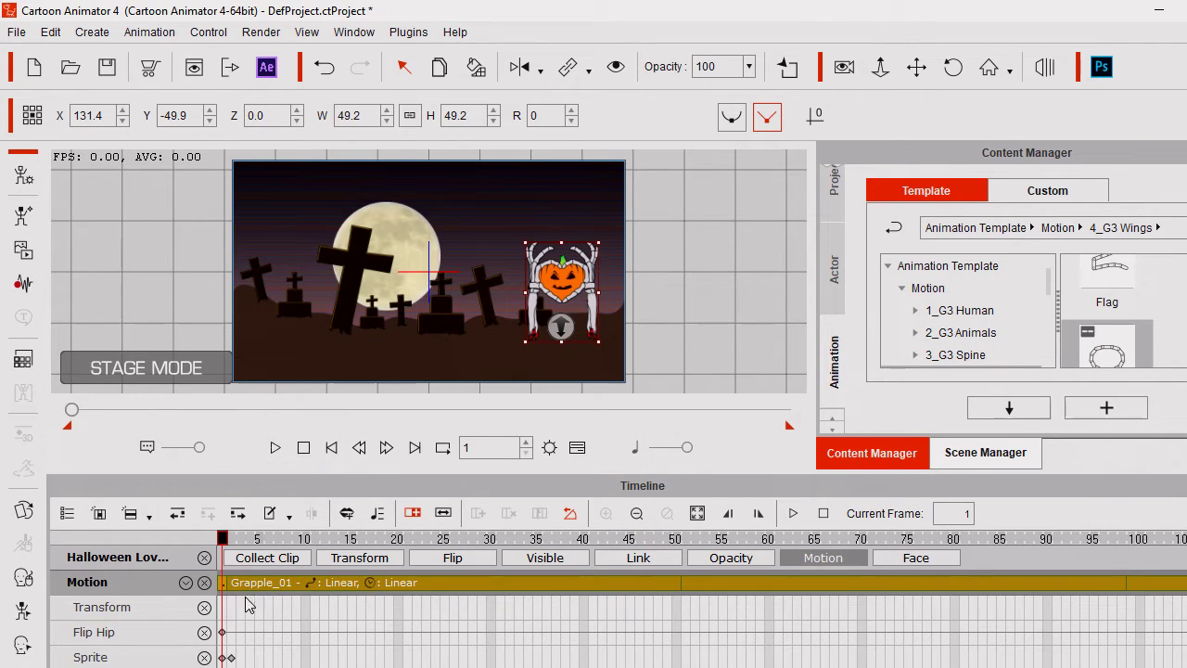
left_click(325, 586)
left_click(328, 542)
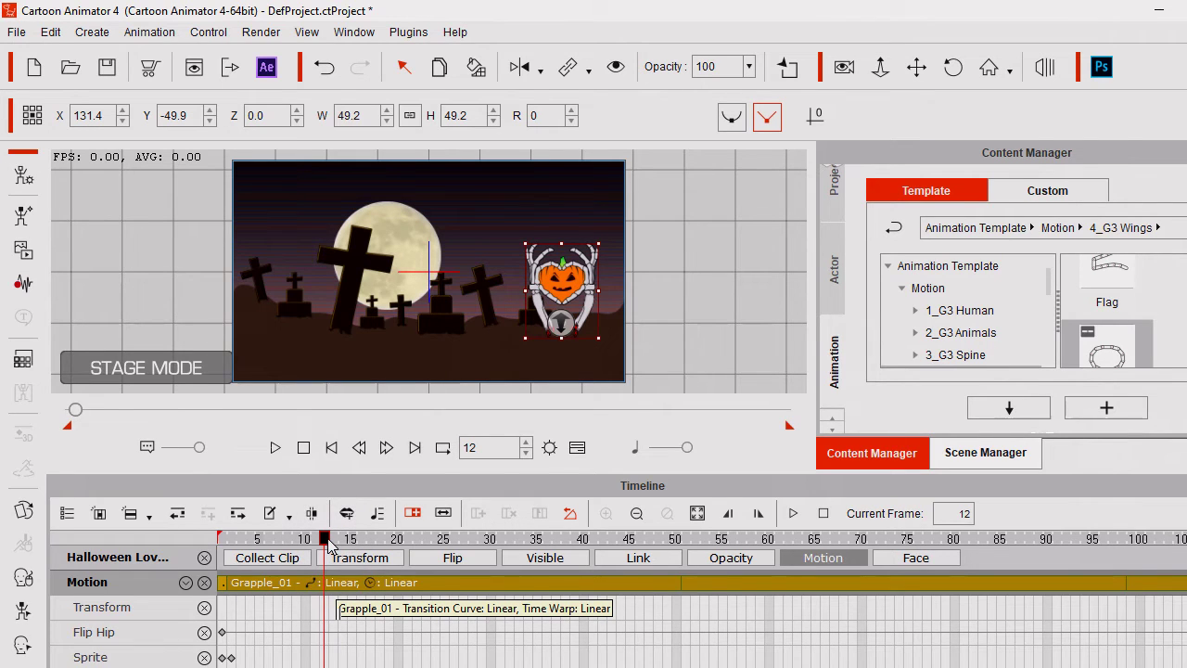
left_click_drag(327, 542, 227, 557)
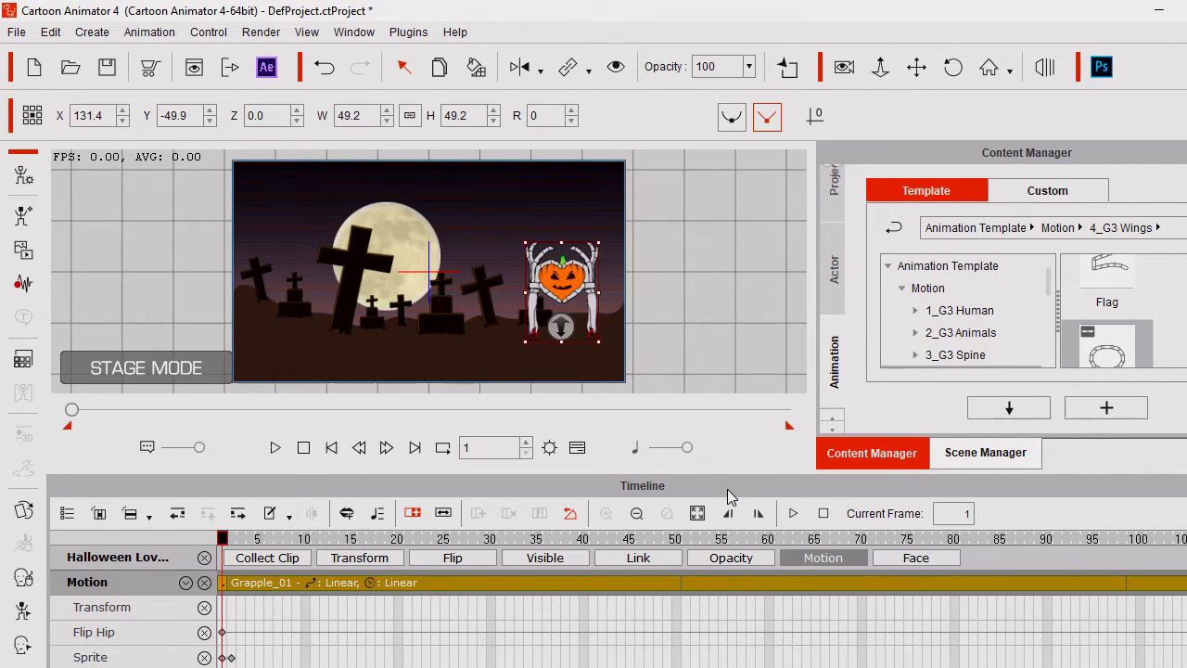
left_click(466, 447)
type("30")
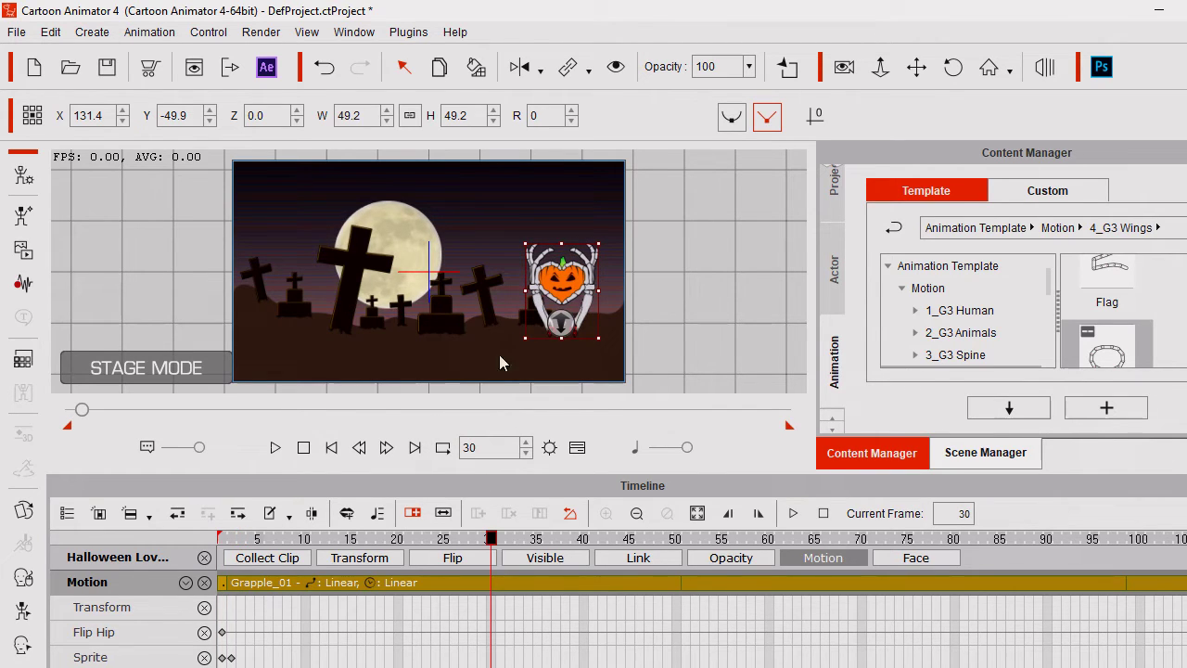
left_click(23, 644)
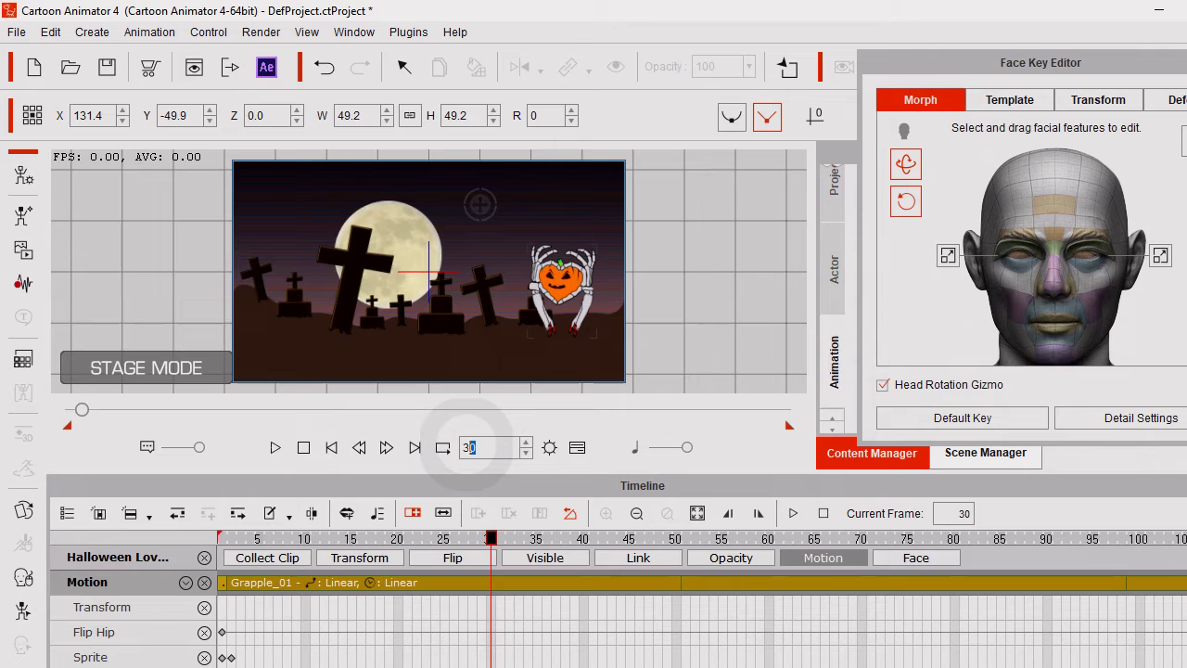
Key the pumpkin's head facing level left at frame 60 and turned to the right at frame 90.
type("6")
key("Return")
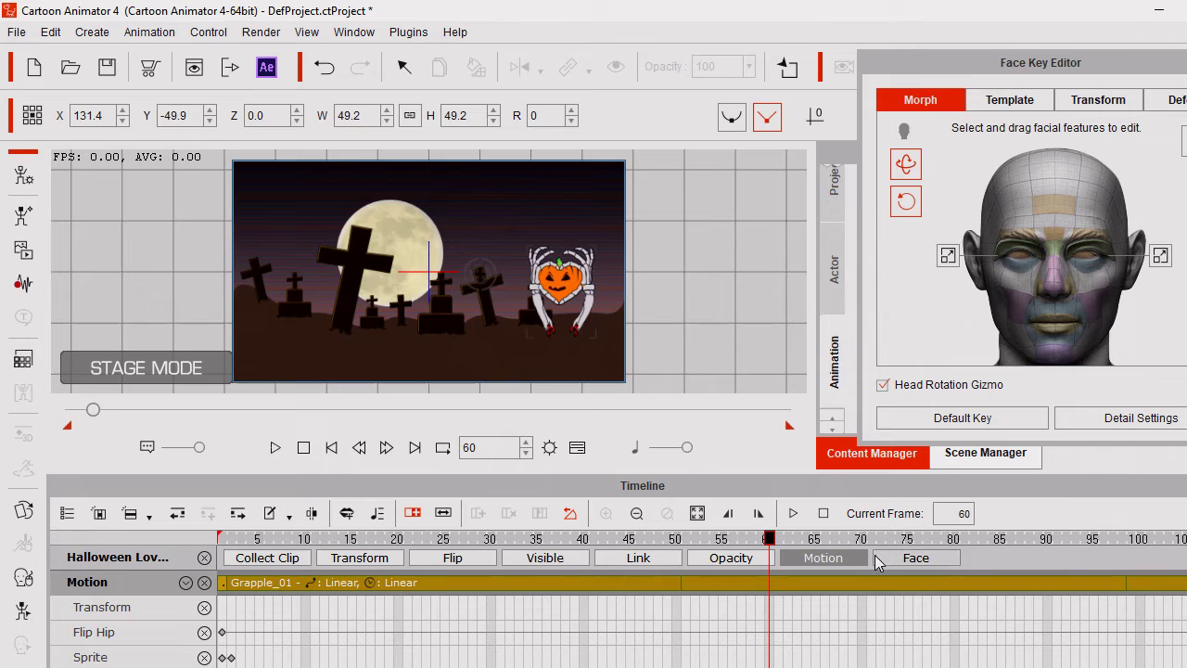
double_click(468, 447)
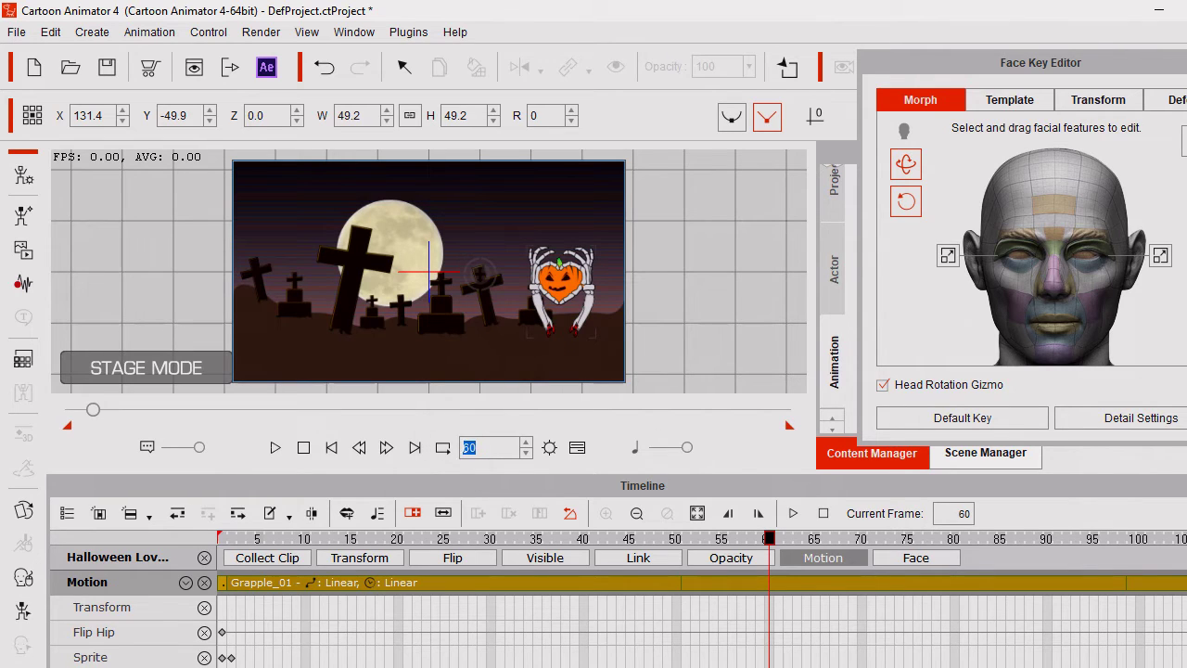
type("90")
key("Return")
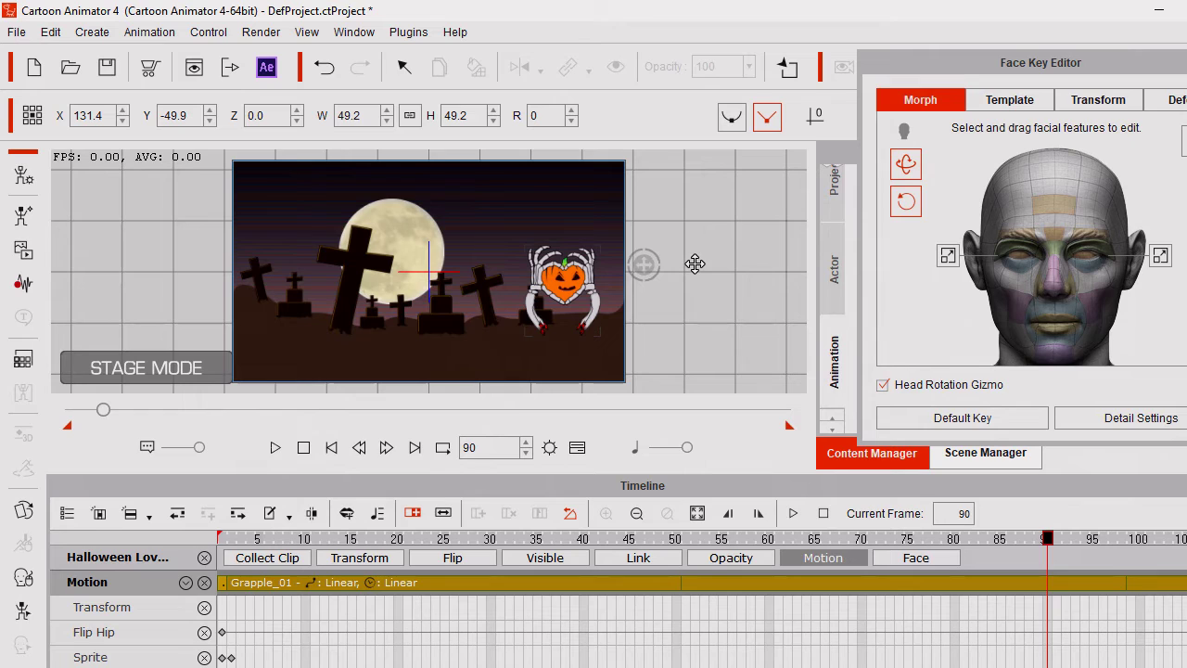
Key the pumpkin's head turned down and to the right at frame 120.
double_click(469, 447)
type("12")
key("Return")
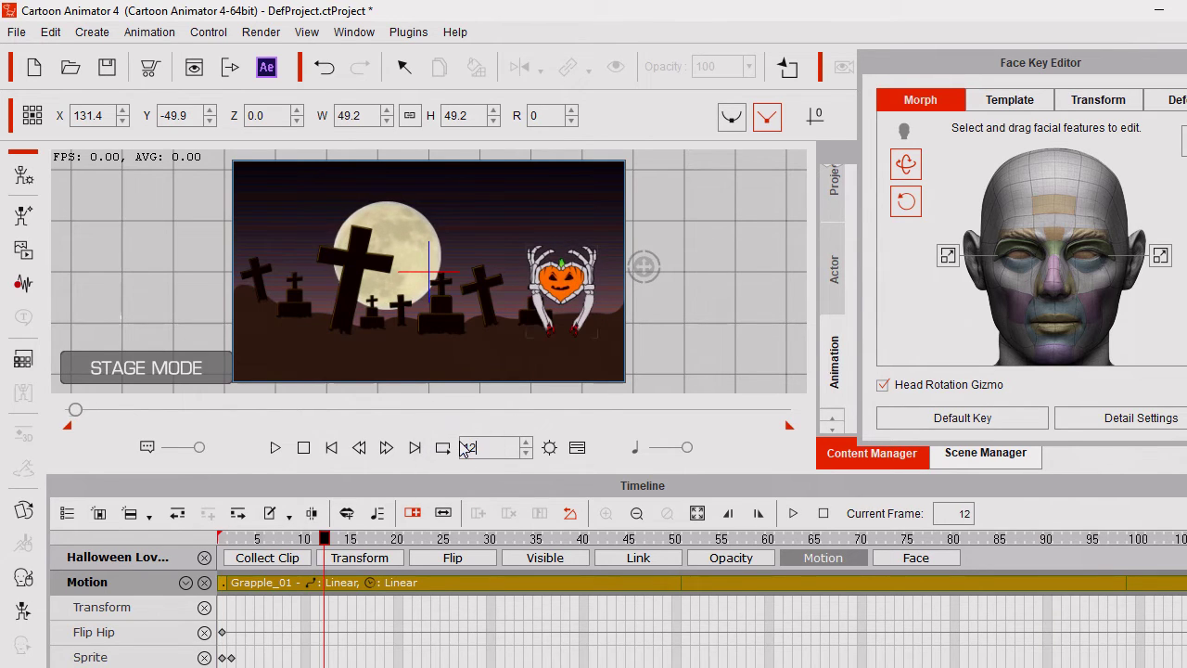
type("0")
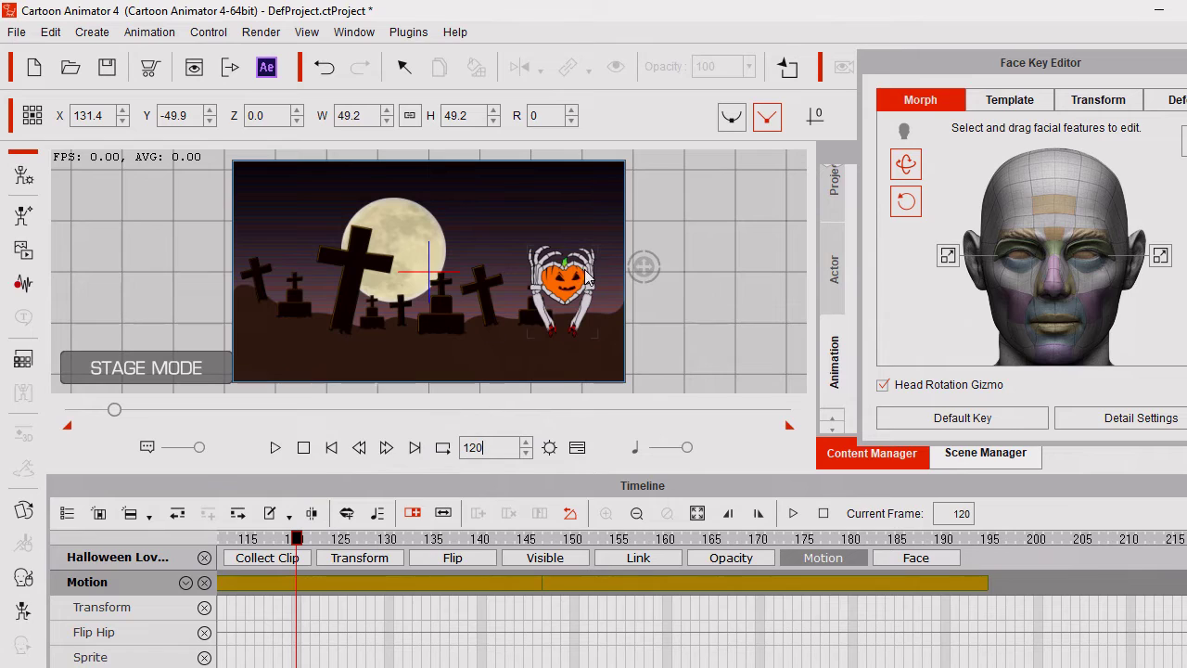
left_click(649, 266)
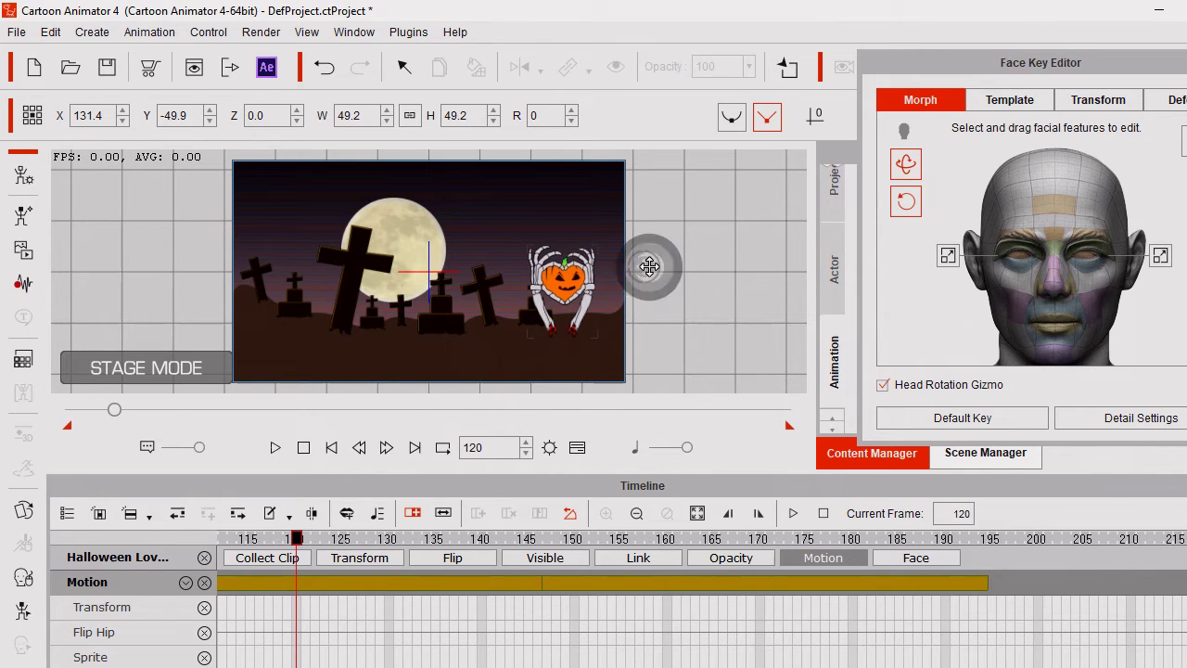
left_click(630, 371)
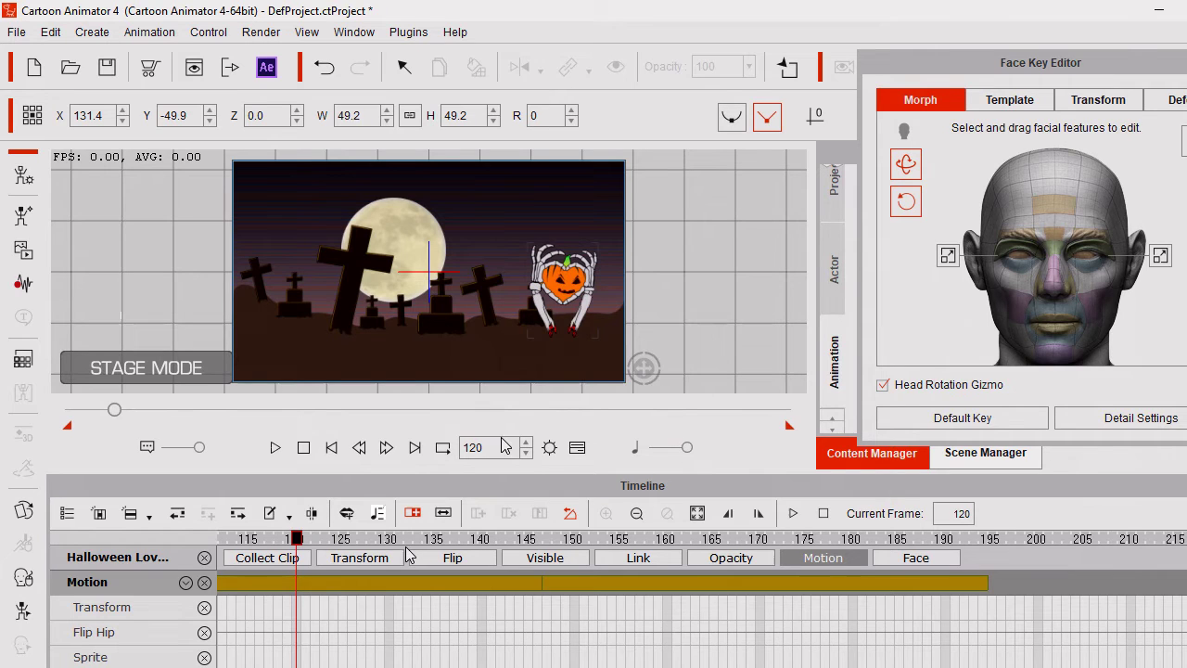
Key the pumpkin's head turned down and to the left at frame 150, and centred facing forward at frame 190.
double_click(469, 447)
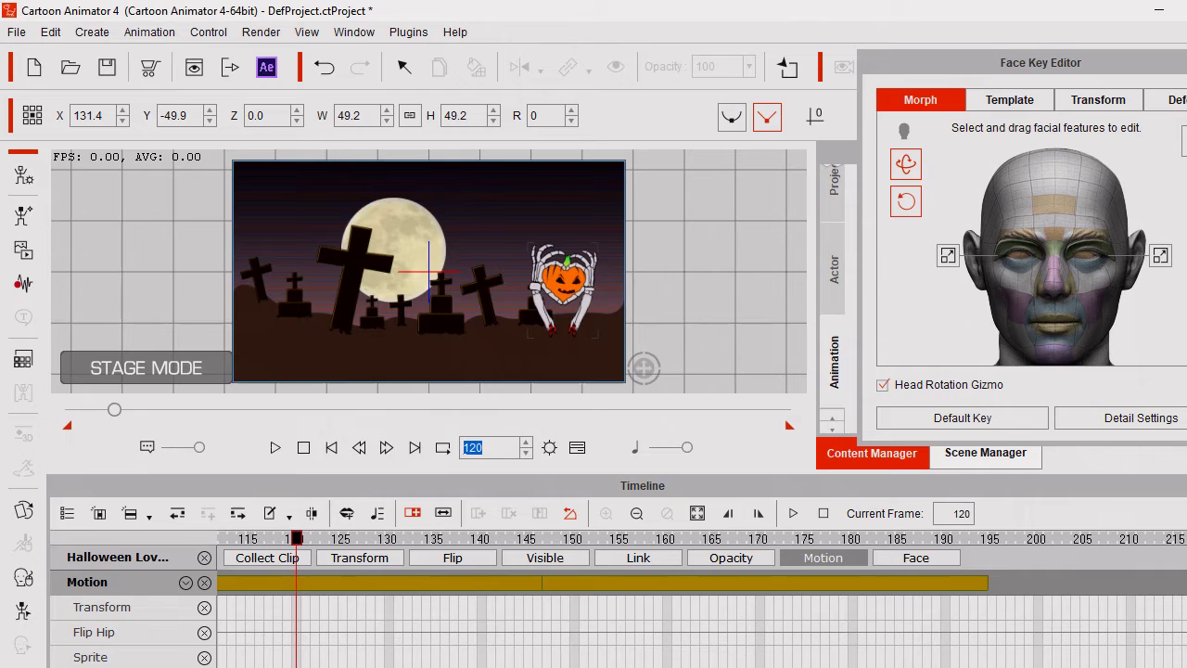
type("1")
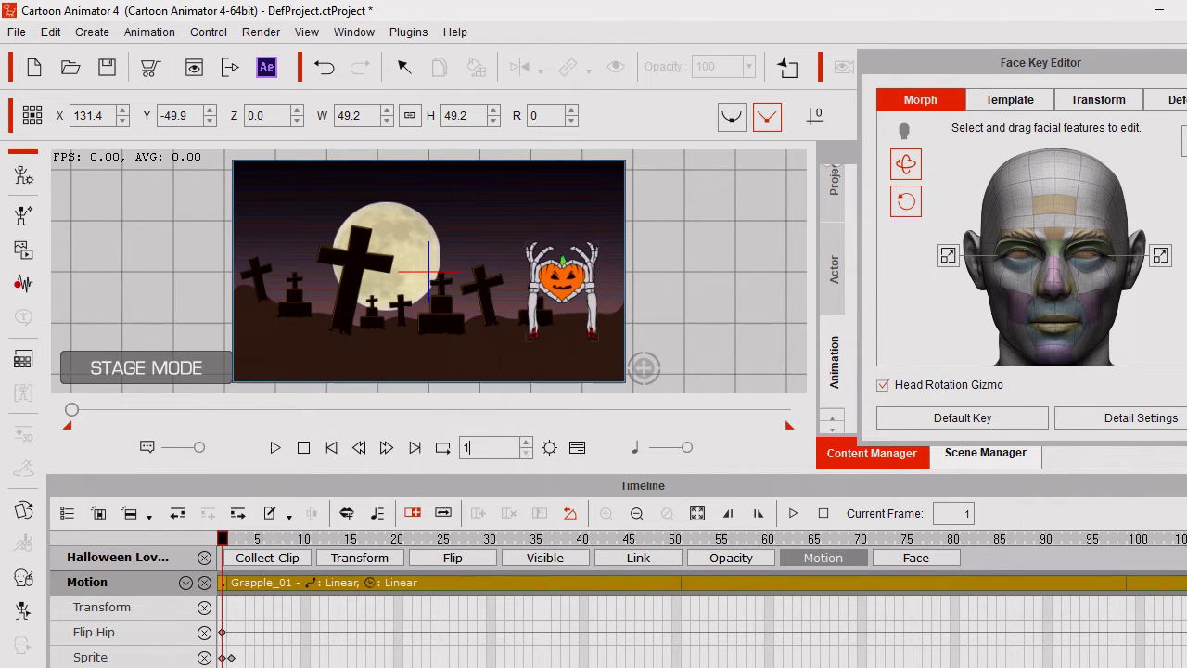
type("50")
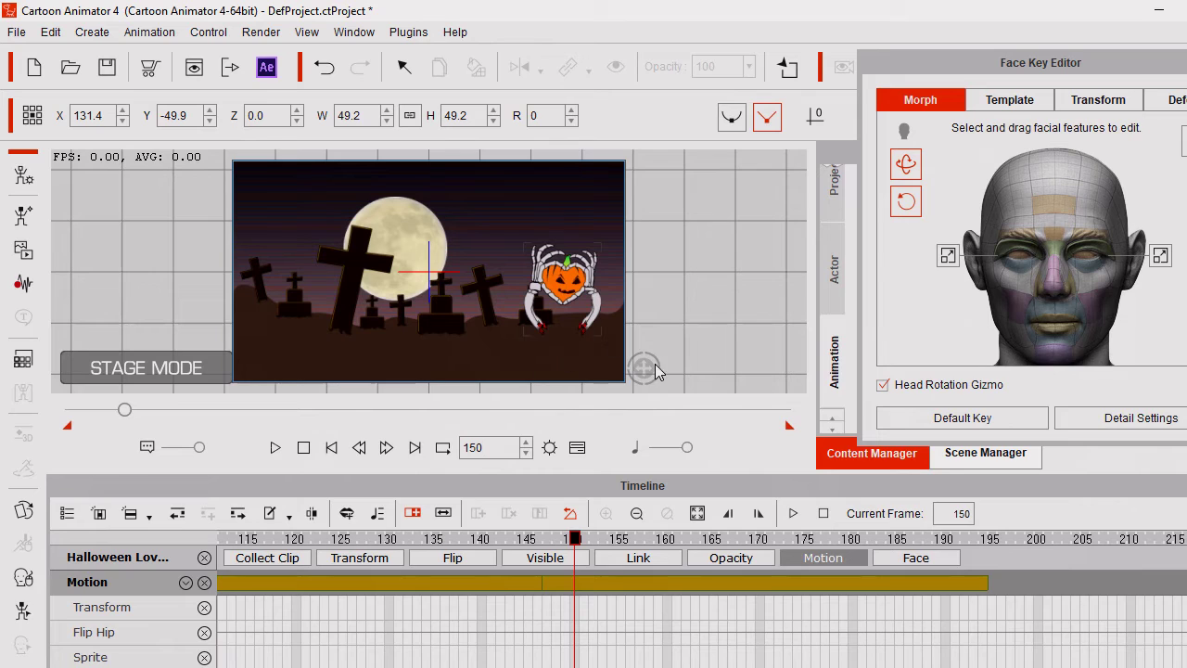
left_click_drag(644, 363, 357, 408)
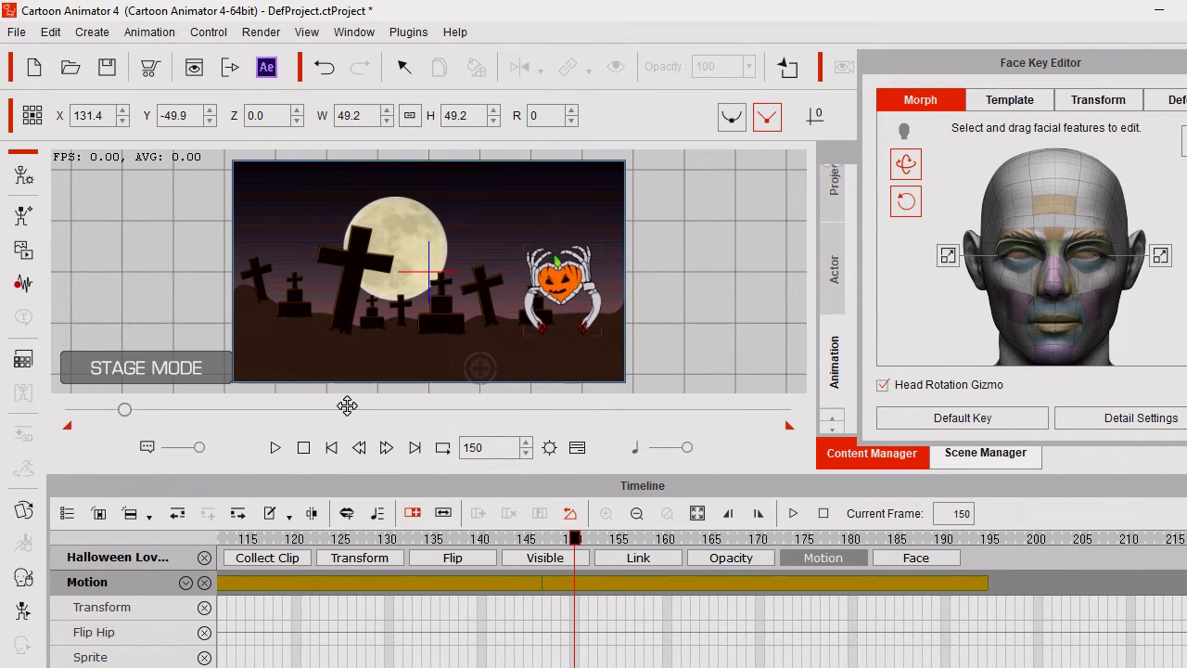
left_click(946, 539)
left_click_drag(480, 369, 562, 293)
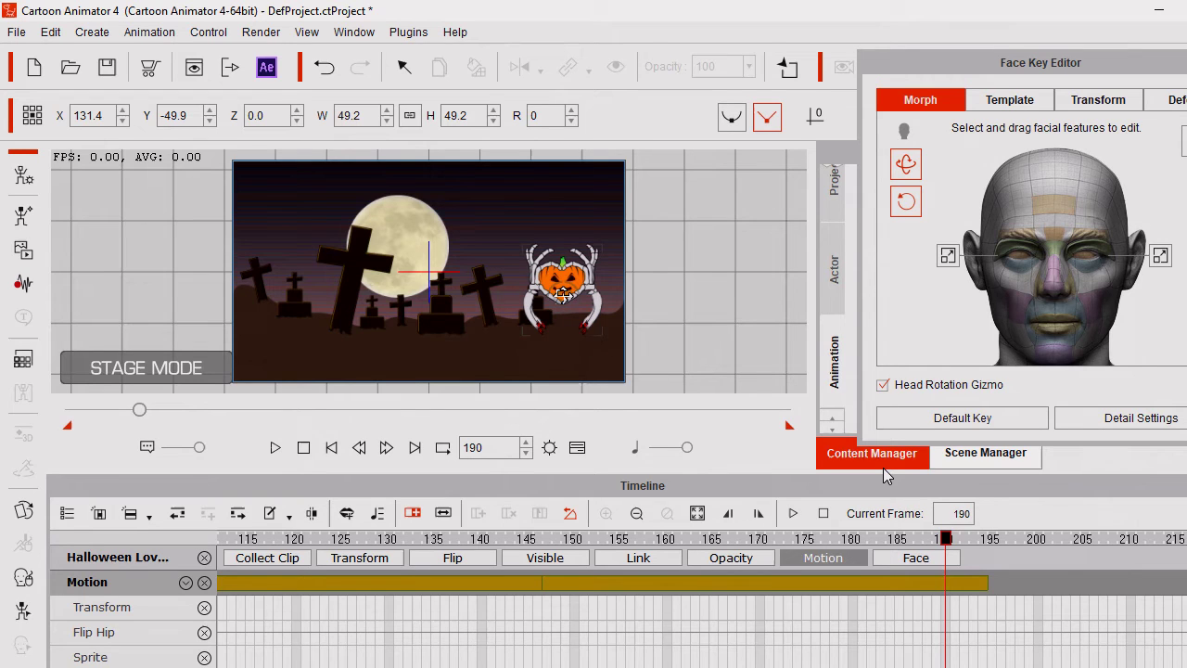
Show the pumpkin's Transform track and set a transform key at frame 194, near the end of the Grapple_01 motion.
left_click(983, 540)
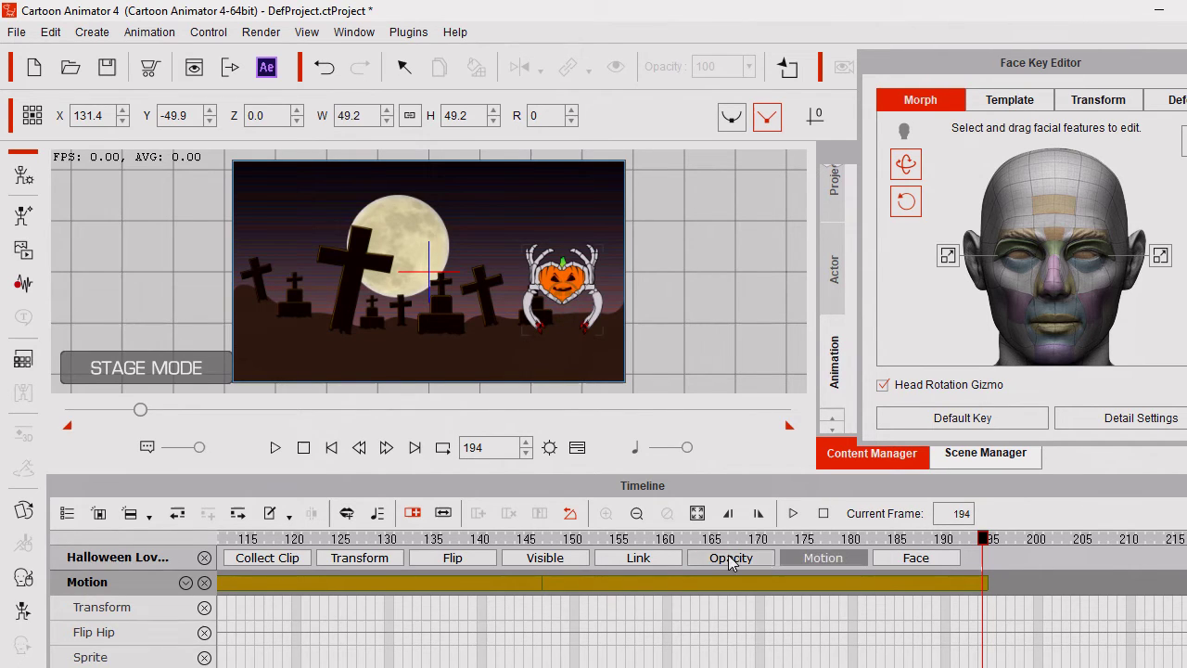
left_click(365, 559)
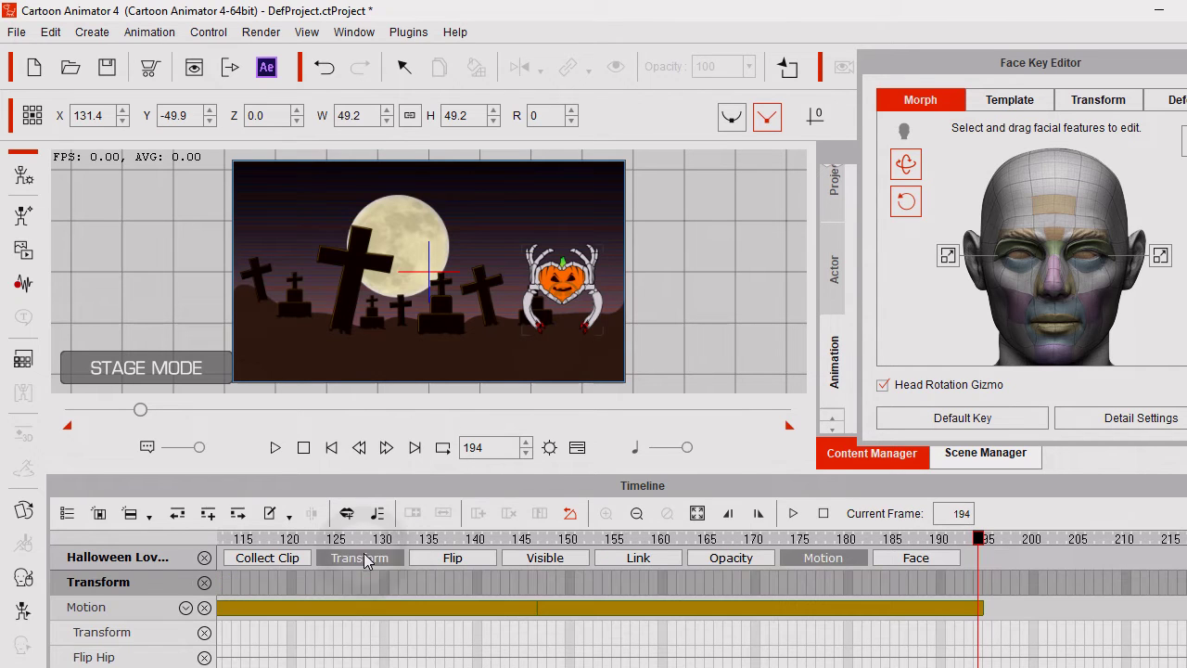
left_click(157, 554)
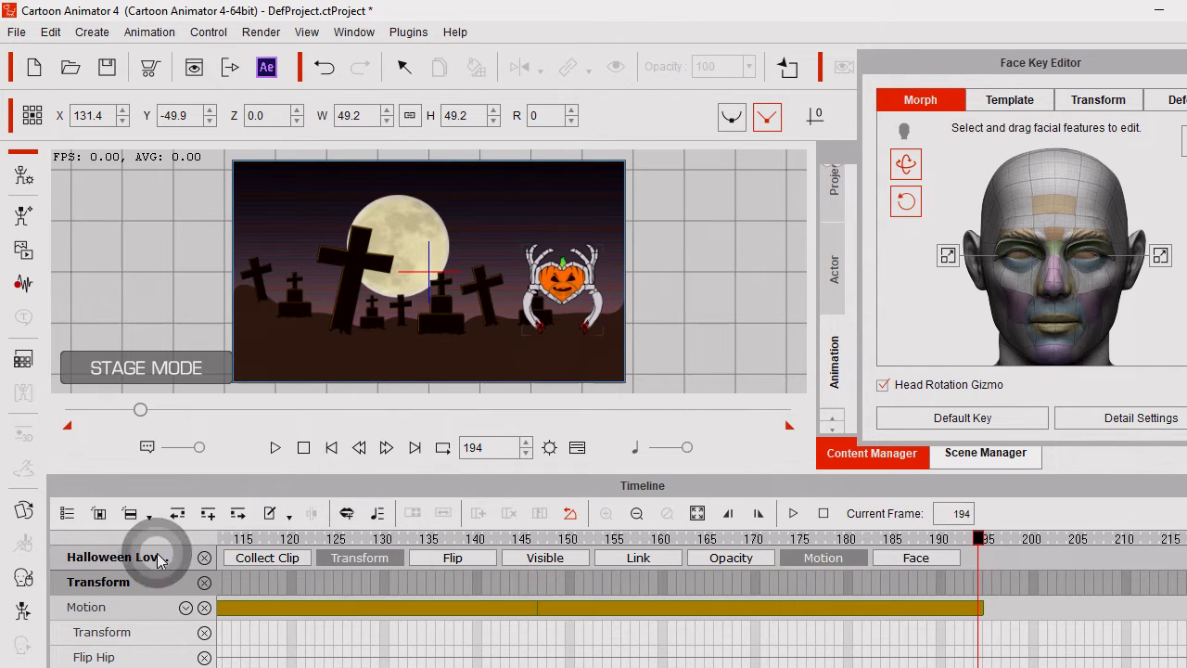
left_click(976, 582)
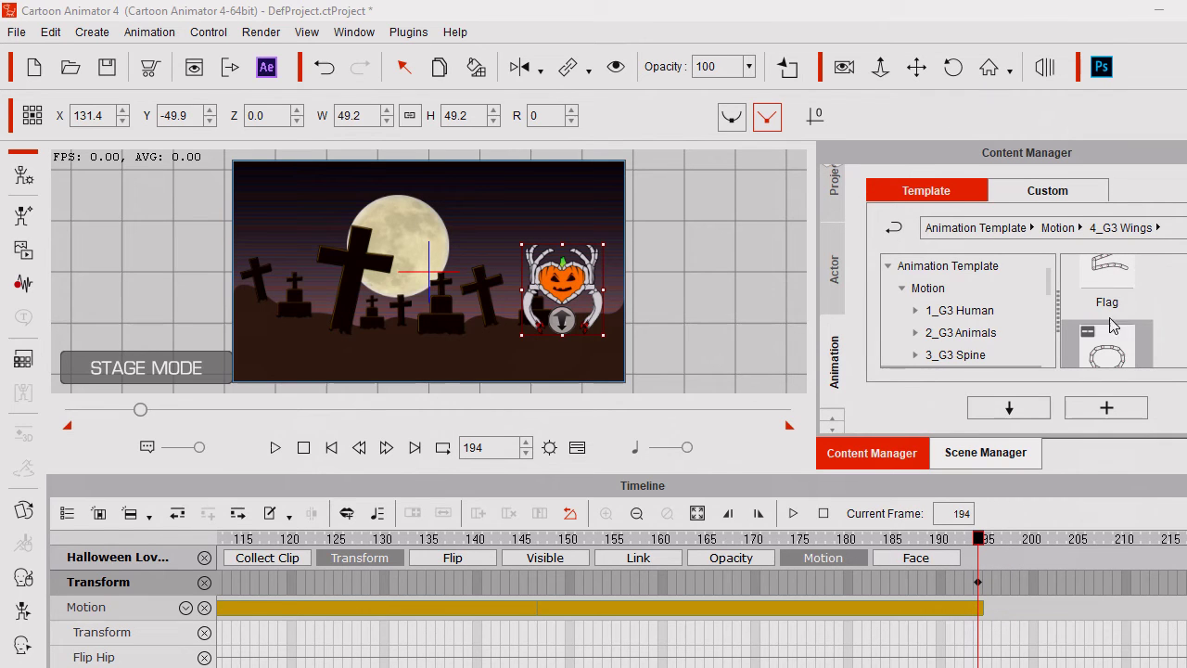
From frame 194, apply the G3 Wings motions Leg_Run(1S), Leg_Run(2L) twice and Leg_Run(3E) to the pumpkin in sequence.
left_click(577, 447)
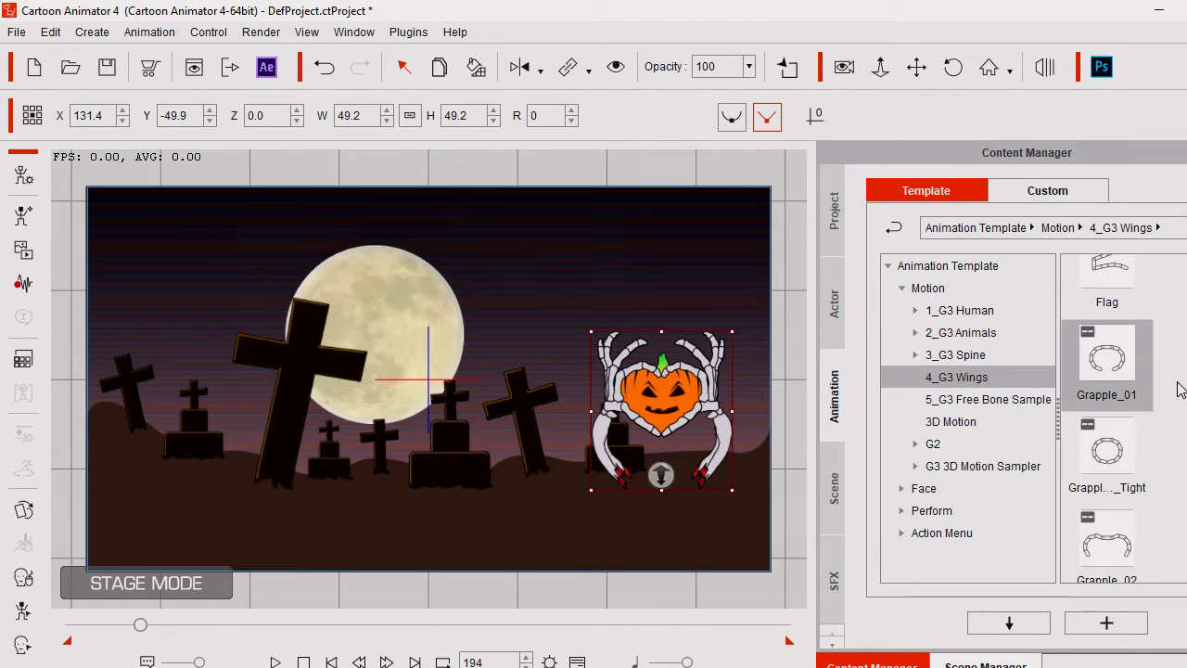
scroll(1123, 417, "down", 2)
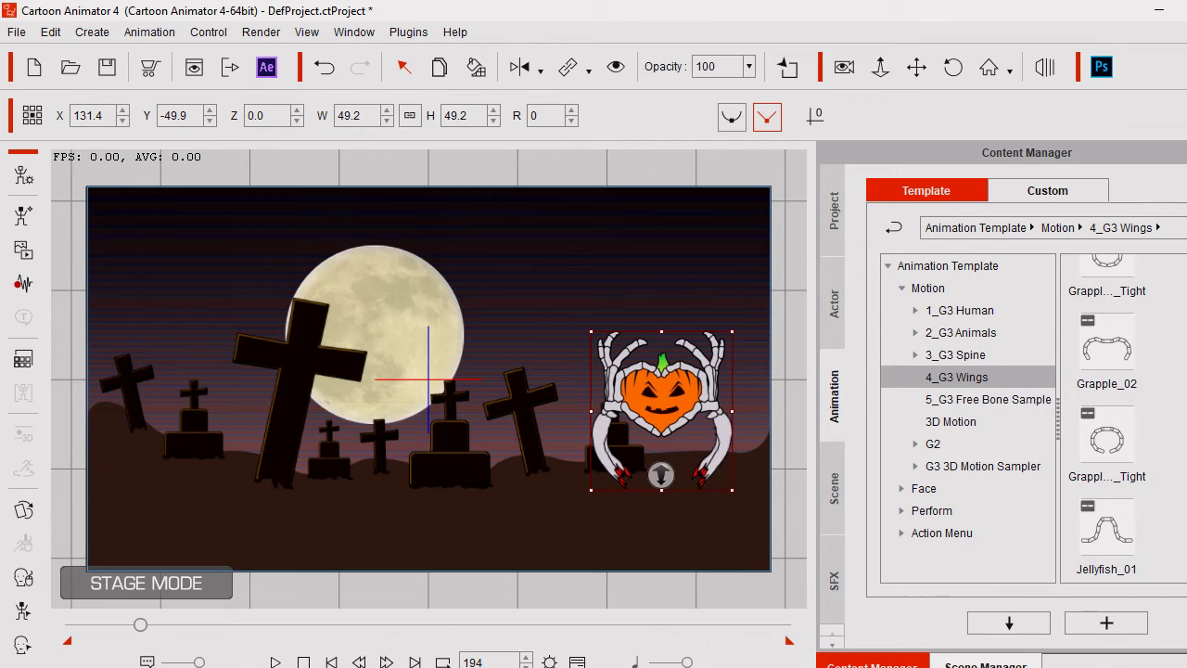
scroll(1107, 418, "down", 3)
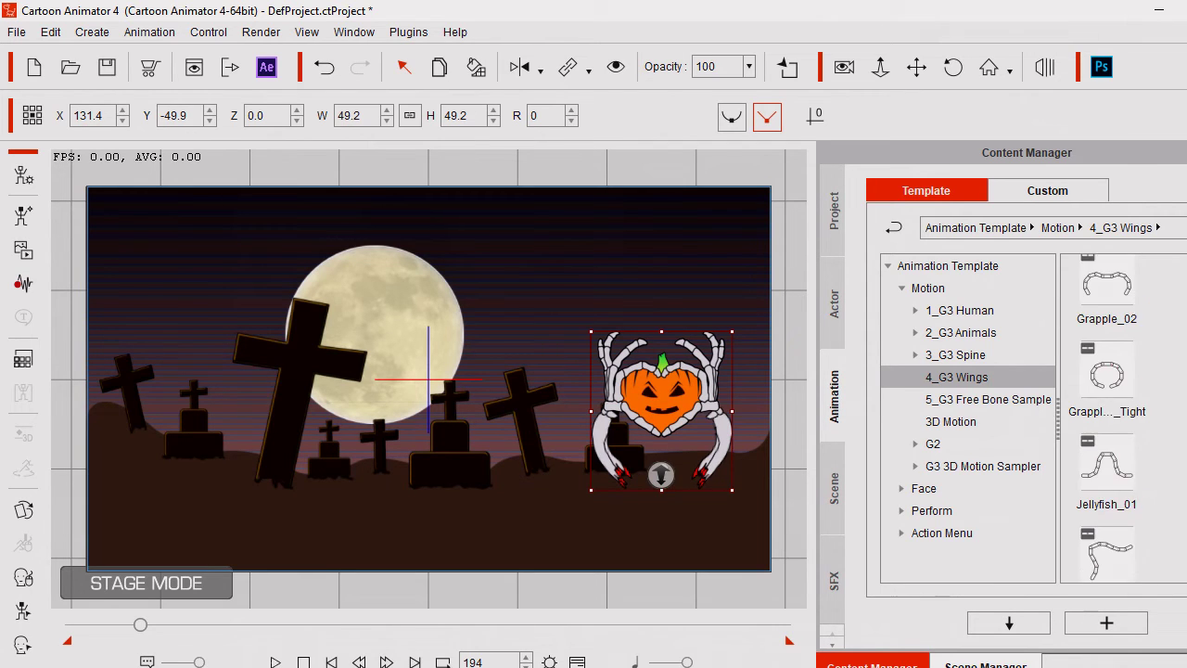
scroll(1107, 417, "down", 2)
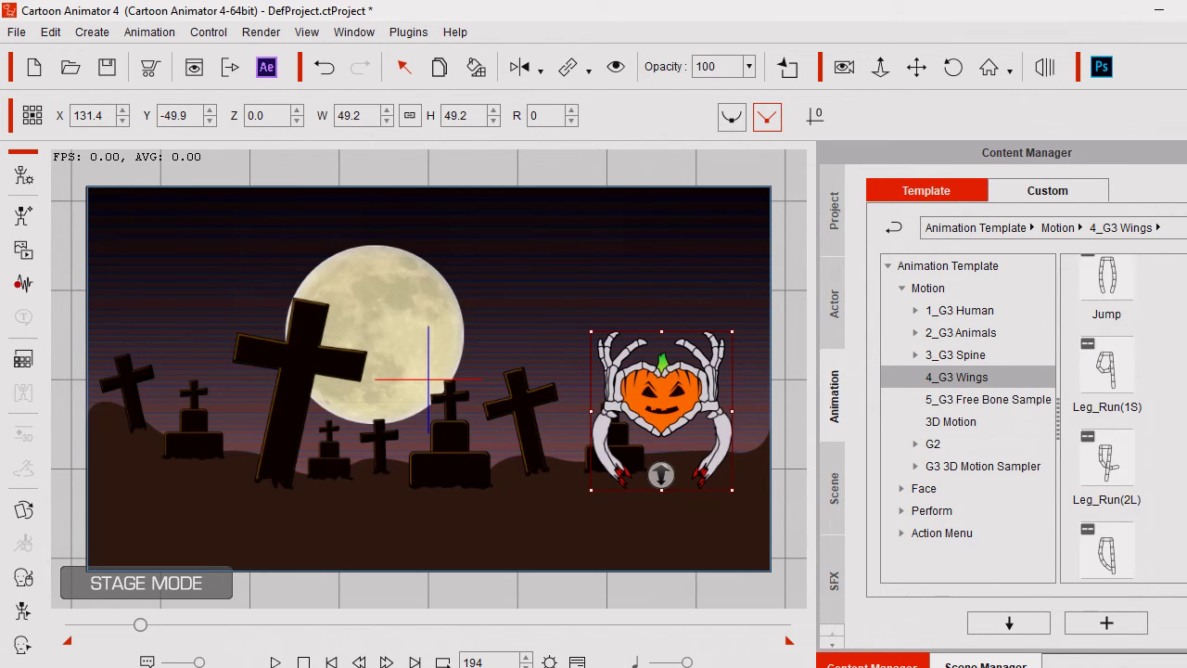
double_click(1106, 382)
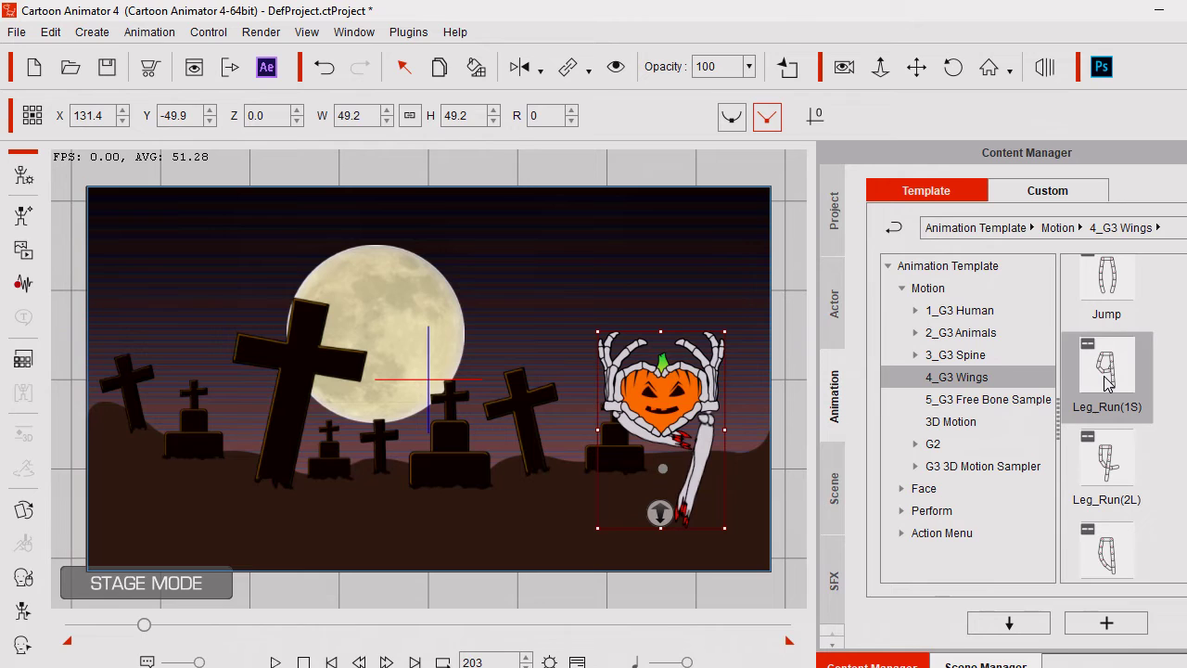
double_click(1104, 464)
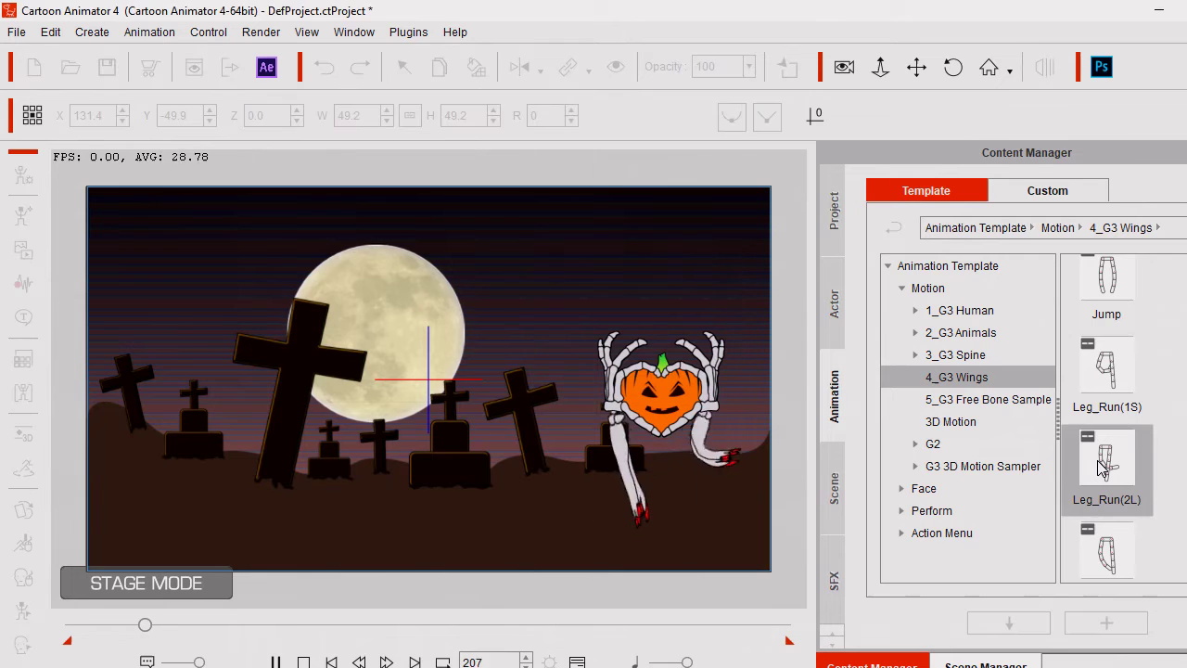
double_click(1104, 464)
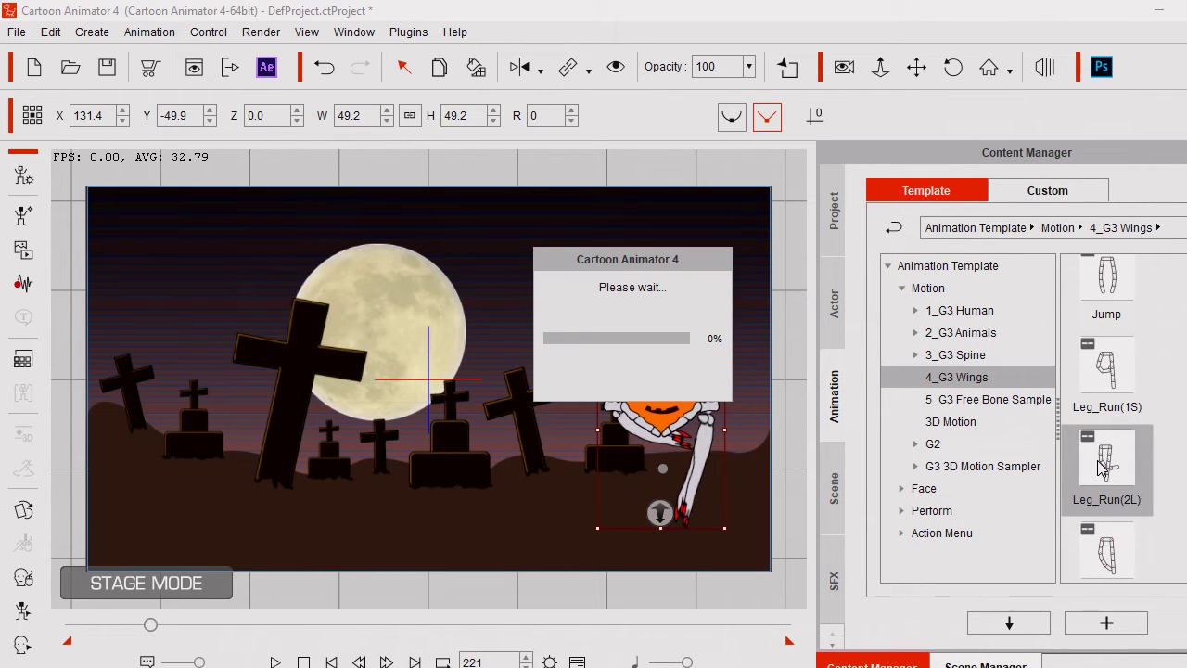
scroll(1114, 557, "down", 1)
double_click(1104, 538)
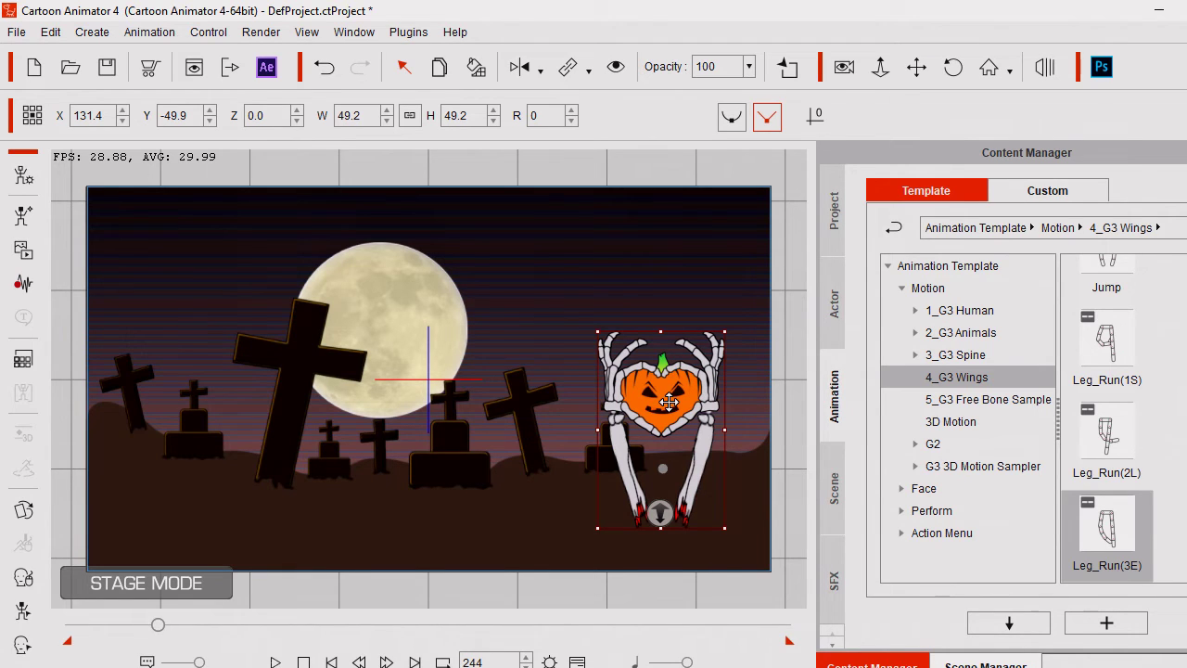
At frame 244, move the pumpkin to the middle of the stage at about X -3.1, Y -47.8.
left_click_drag(669, 401, 432, 394)
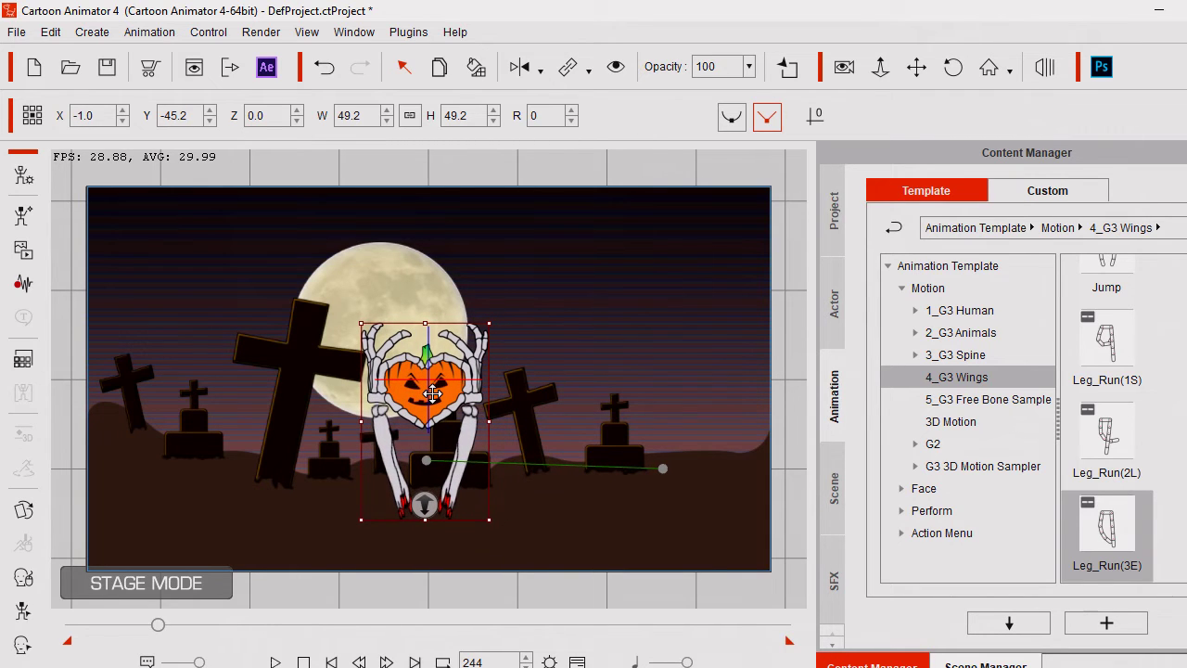
left_click_drag(432, 393, 428, 399)
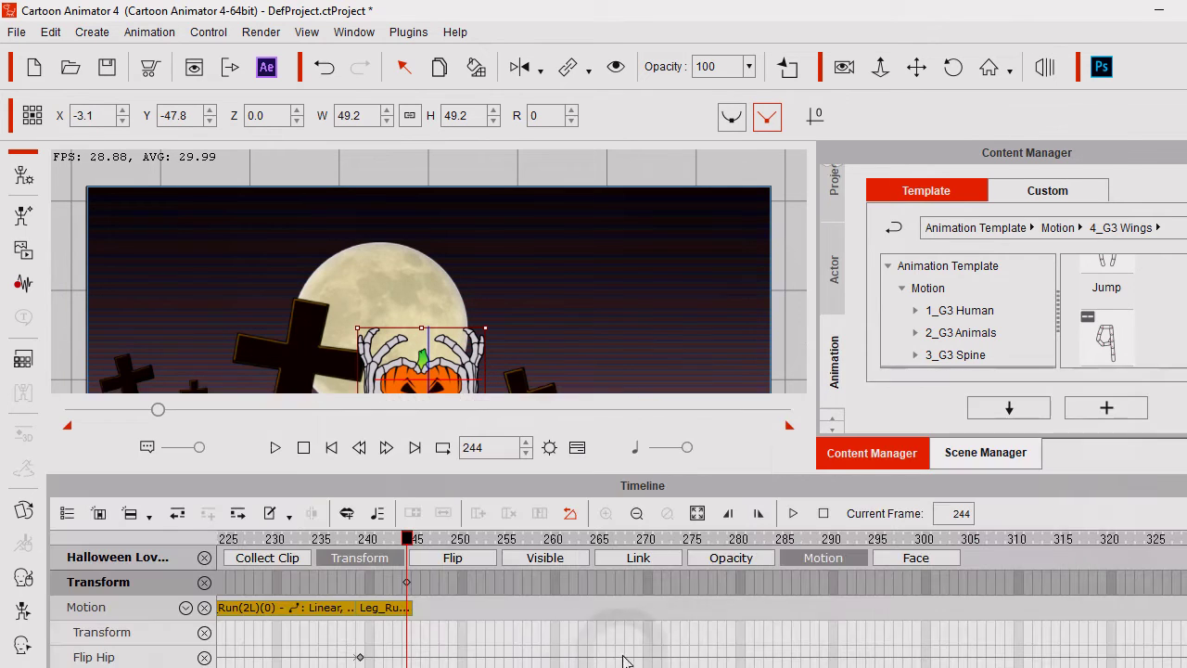
left_click(577, 661)
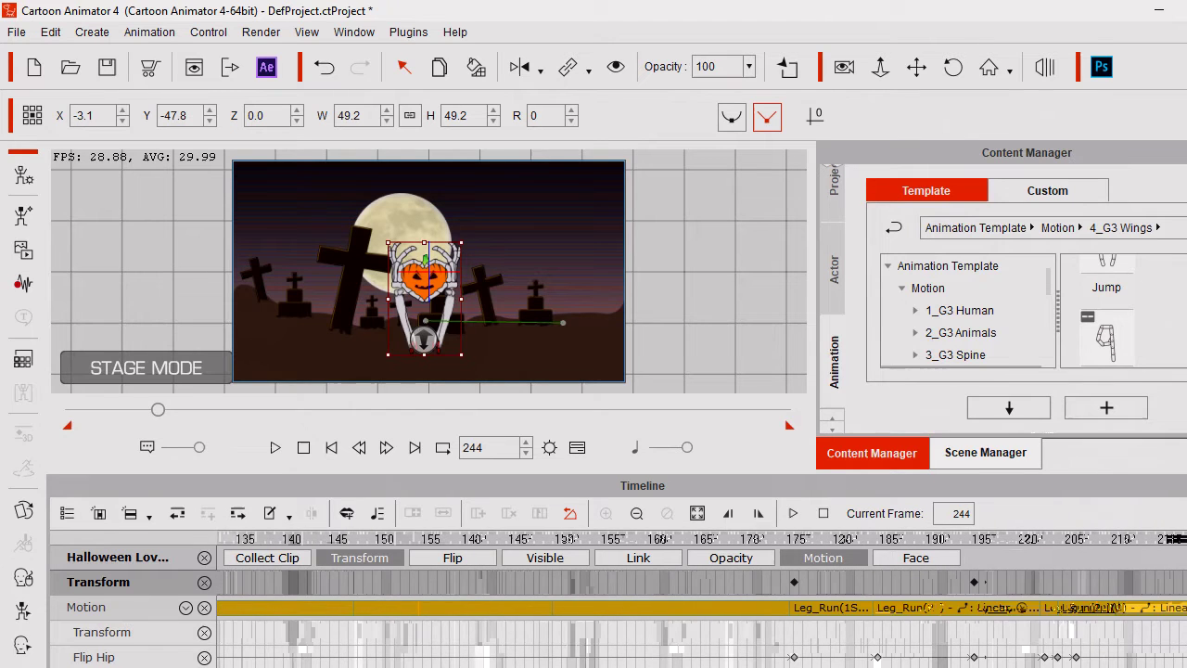
left_click(880, 659)
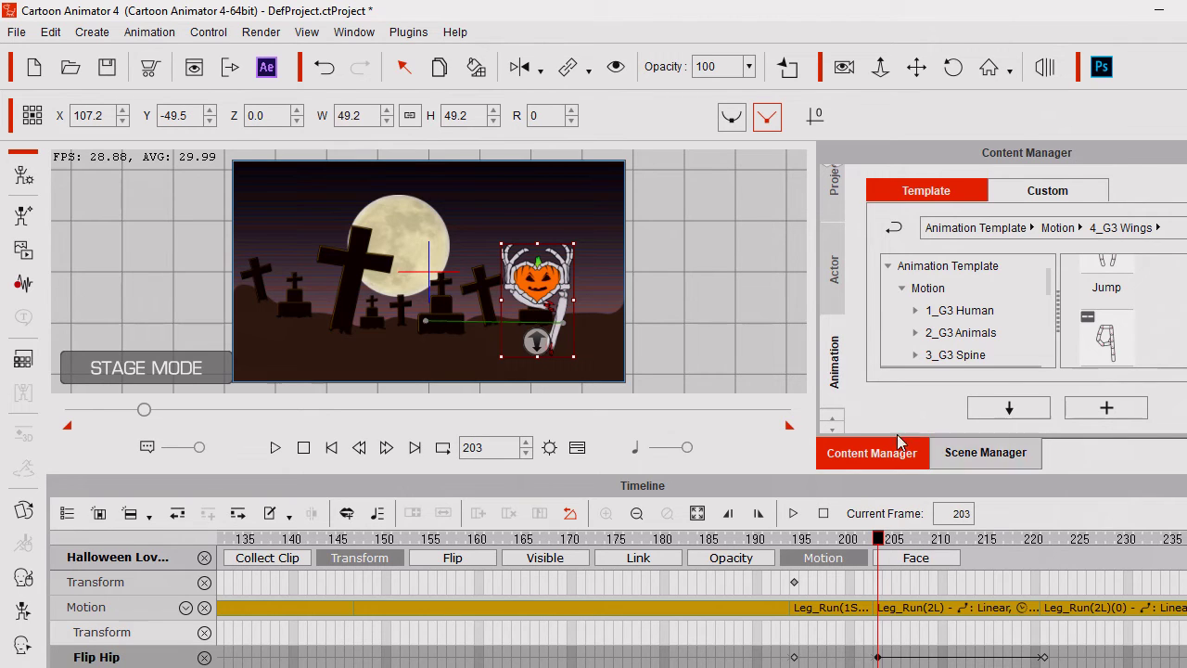
left_click(497, 447)
double_click(497, 447)
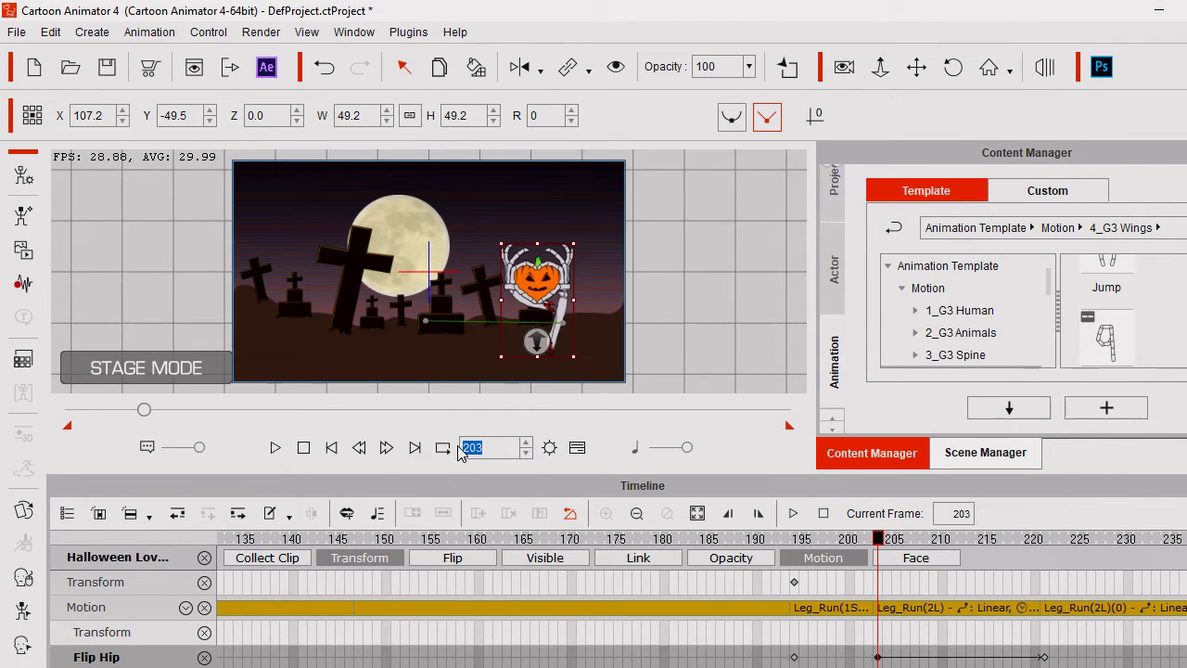
type("24")
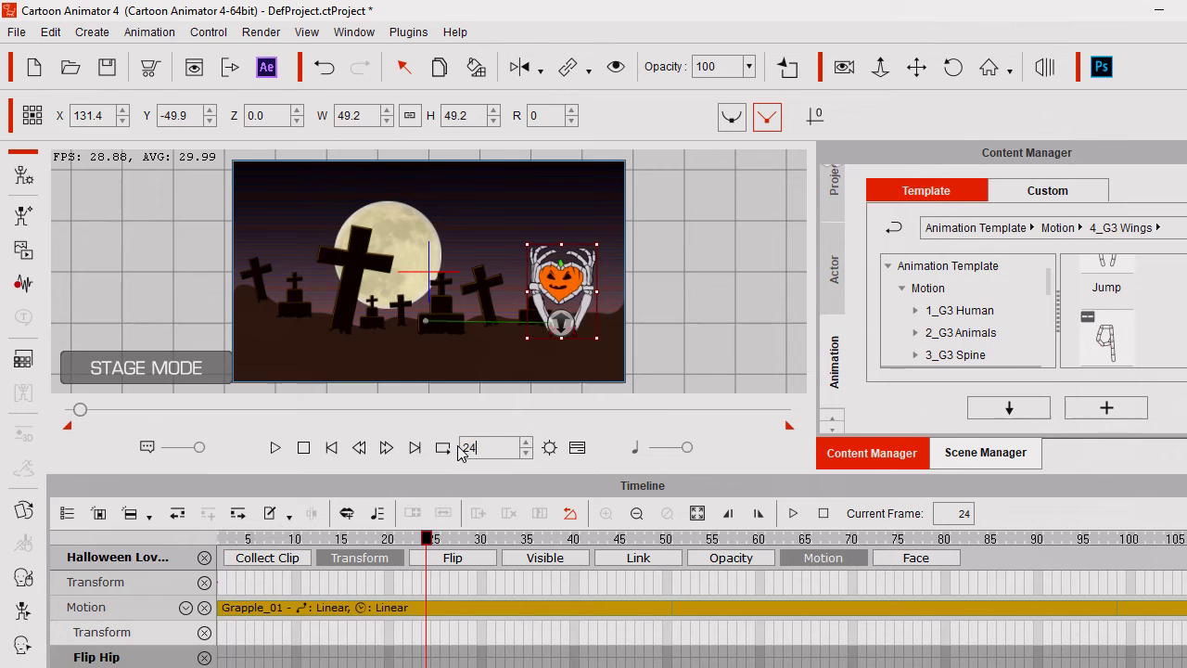
type("0")
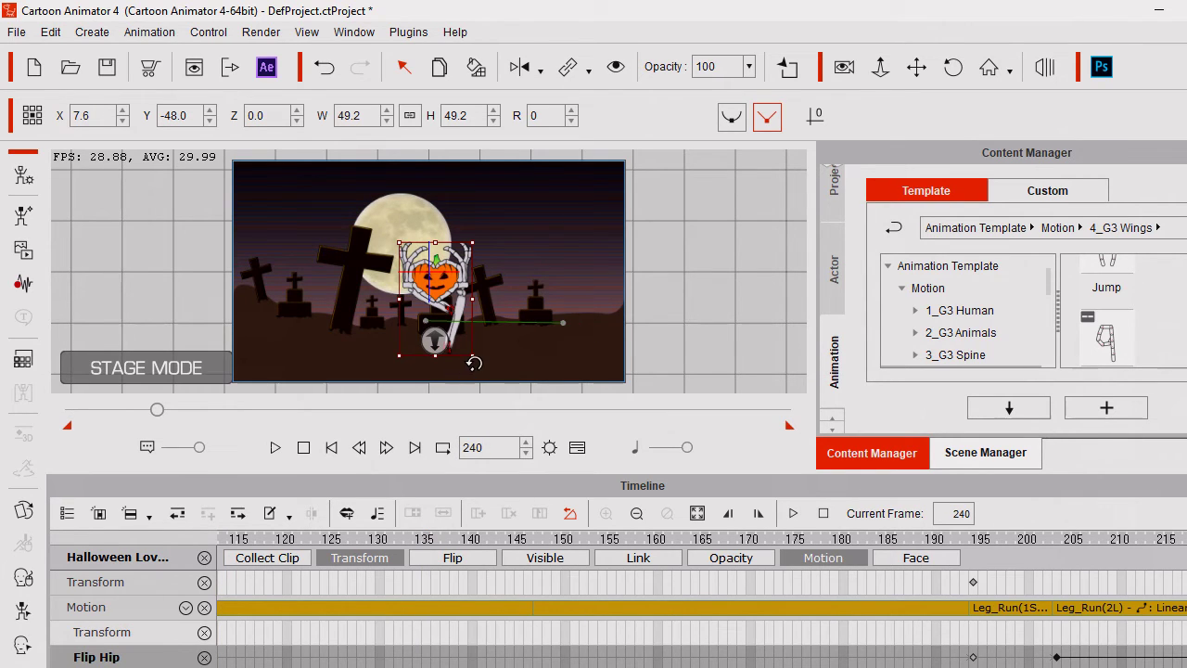
Key the pumpkin's head turned up and to the left at frame 220 with the Face Key Editor.
left_click_drag(481, 447, 467, 447)
type("2")
key("Return")
type("0")
key("Return")
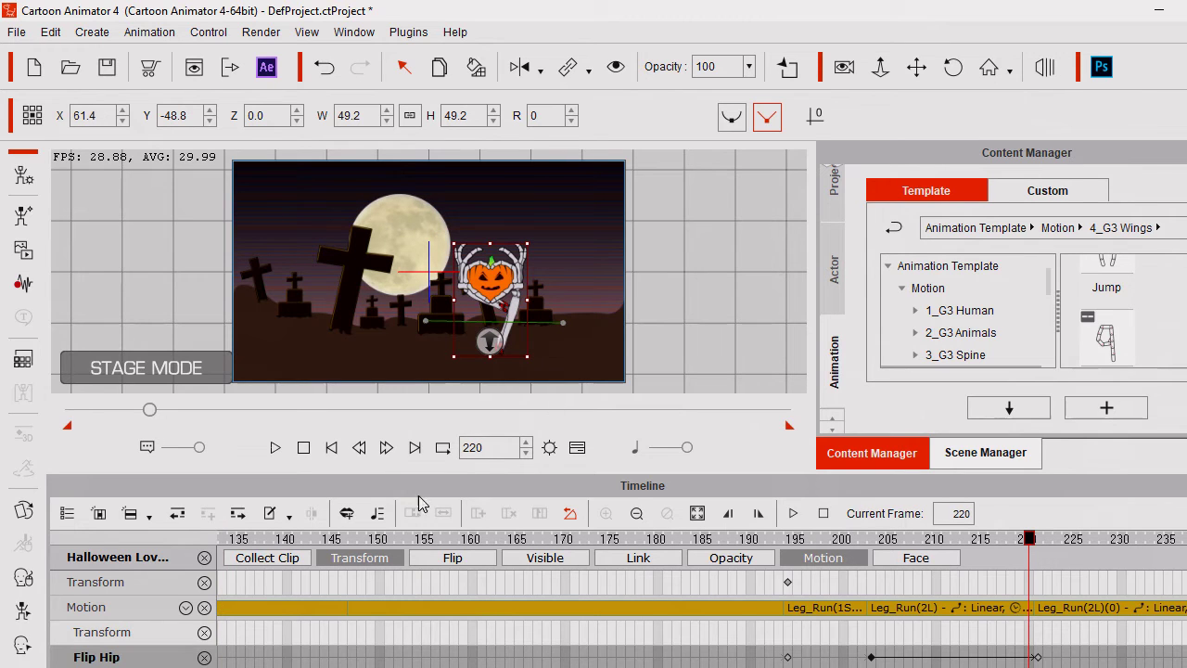
left_click(23, 645)
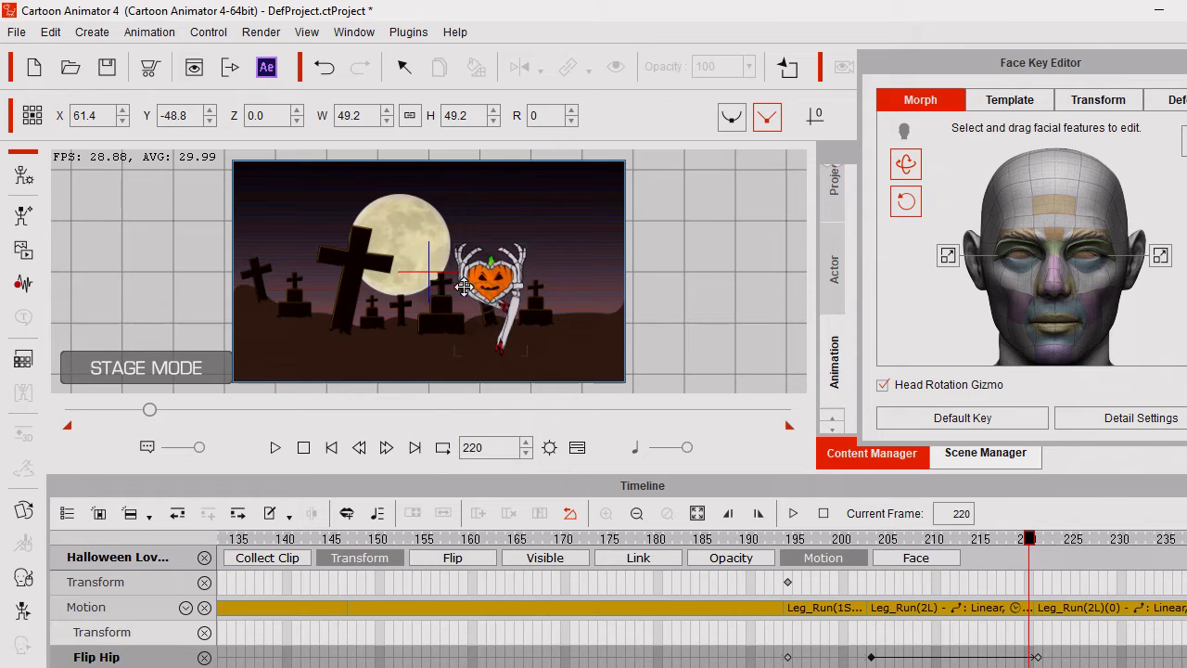
left_click_drag(413, 226, 370, 159)
Key the pumpkin's head facing level left at frame 235.
left_click_drag(483, 448, 468, 448)
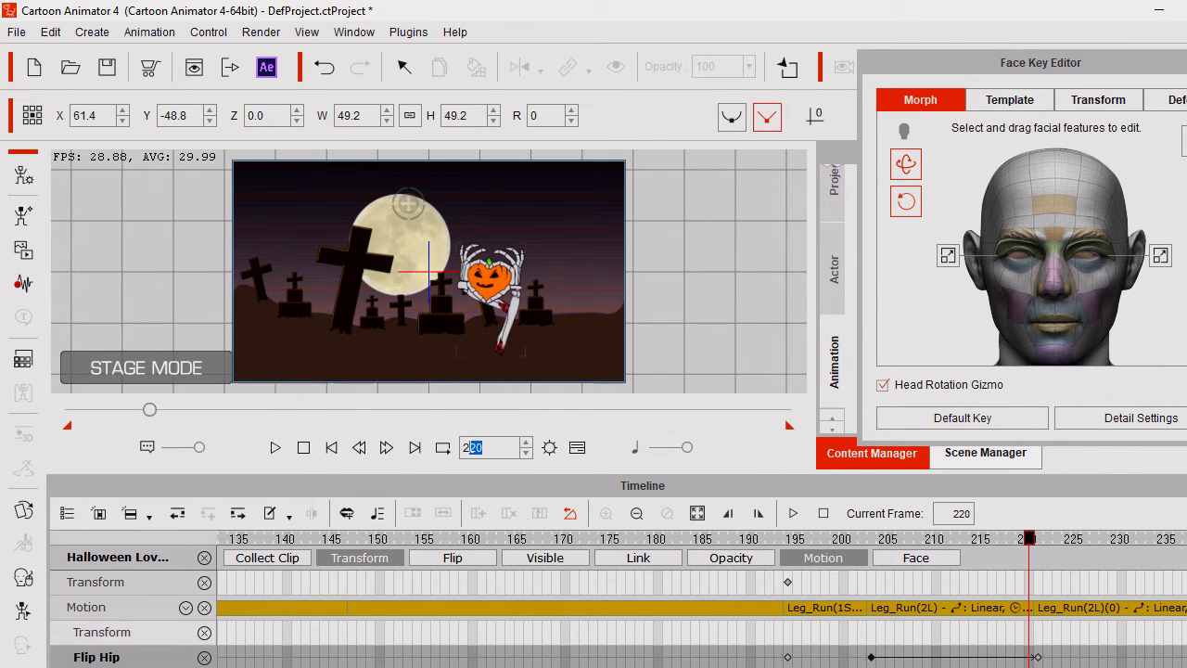
type("23")
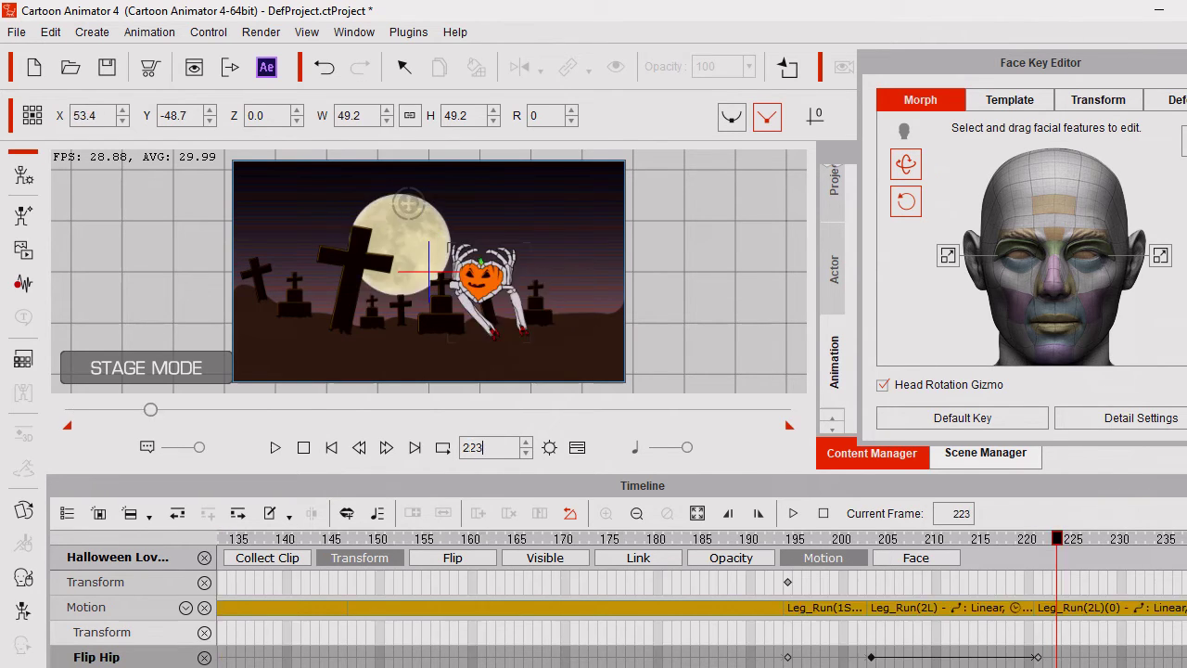
key("BackSpace")
key("BackSpace")
key("BackSpace")
type("23")
key("Return")
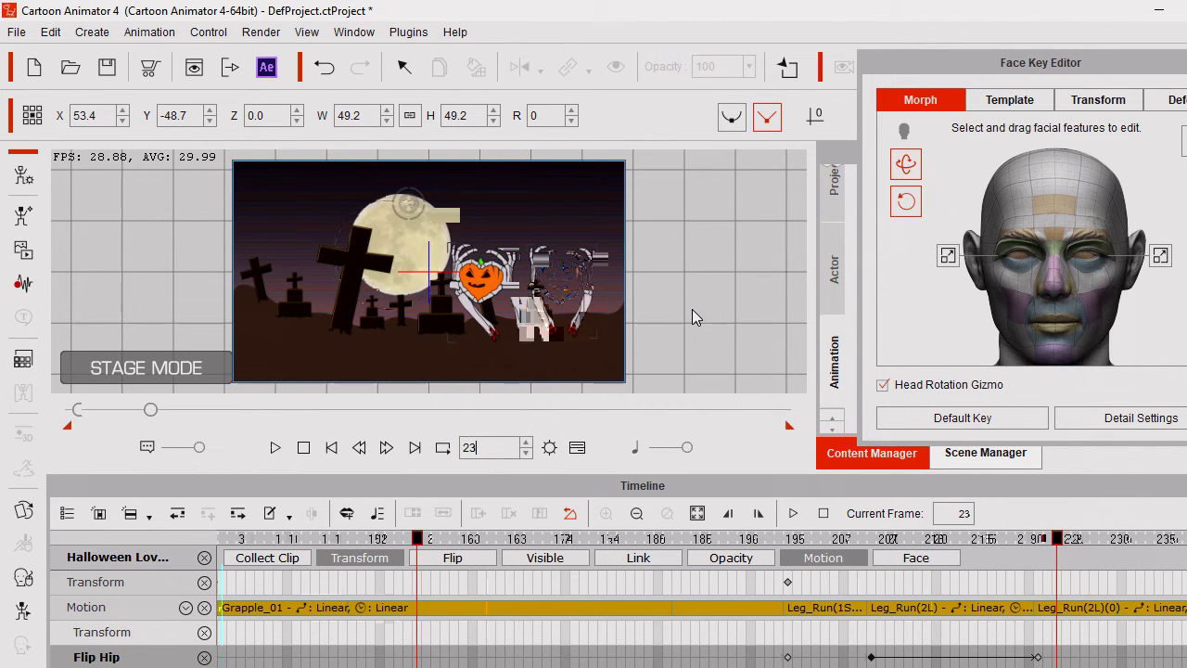
type("5")
key("Return")
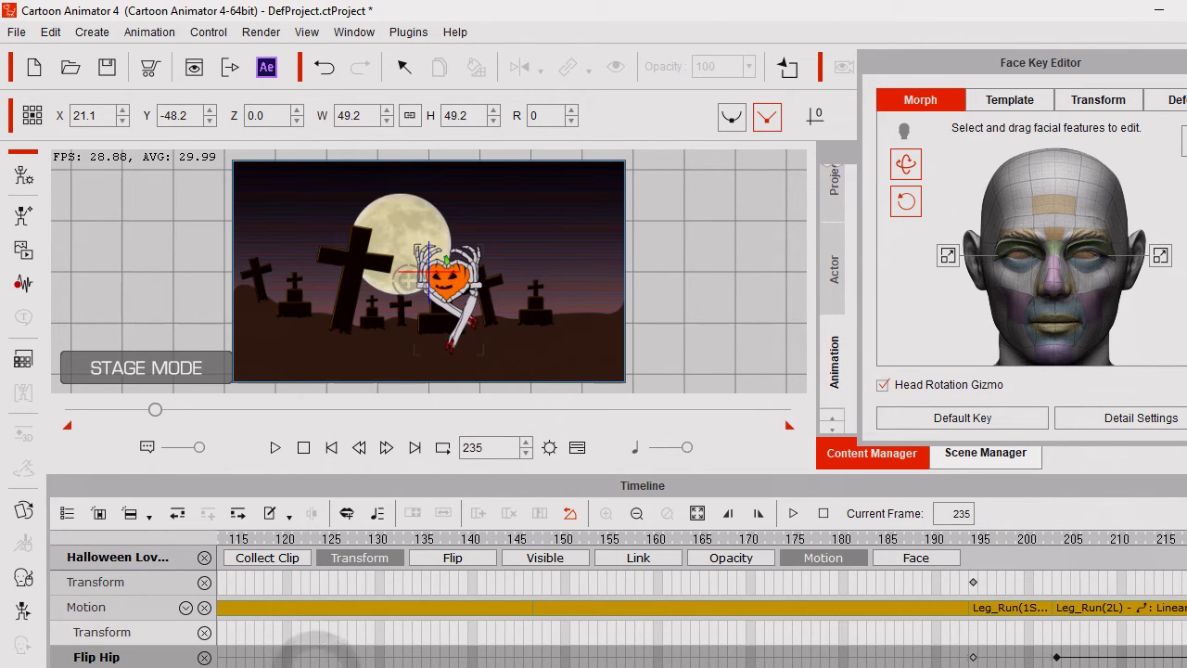
Key the pumpkin's head turned to the right at frame 244, on the final transform key.
scroll(701, 603, "right", 5)
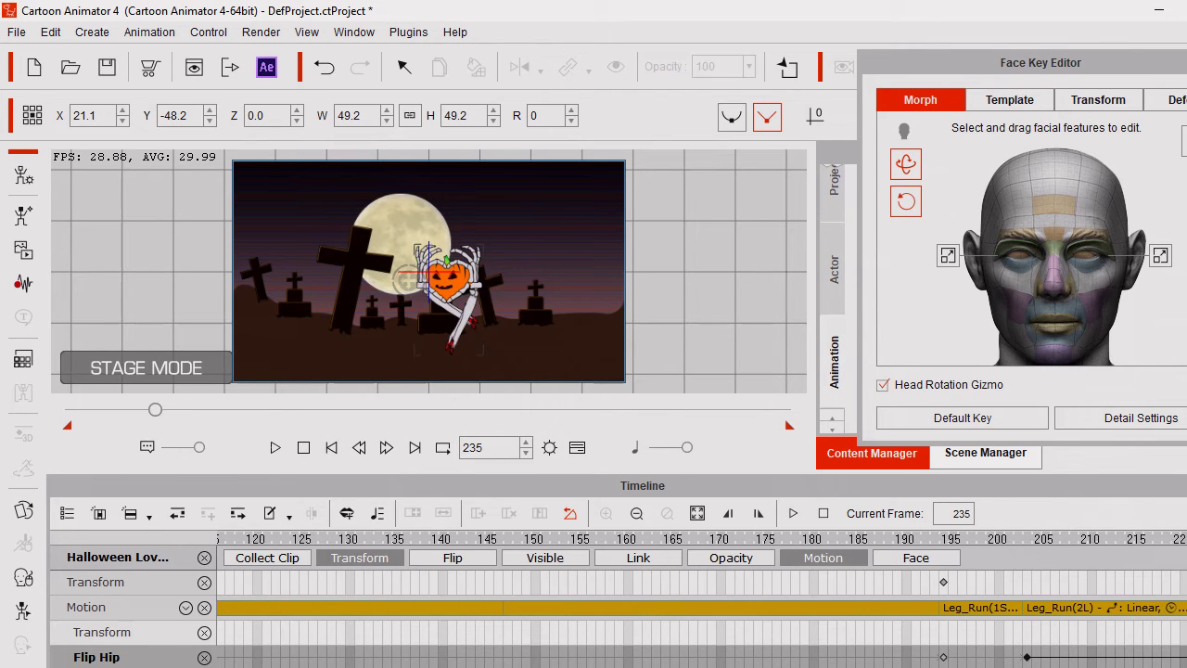
scroll(701, 603, "right", 3)
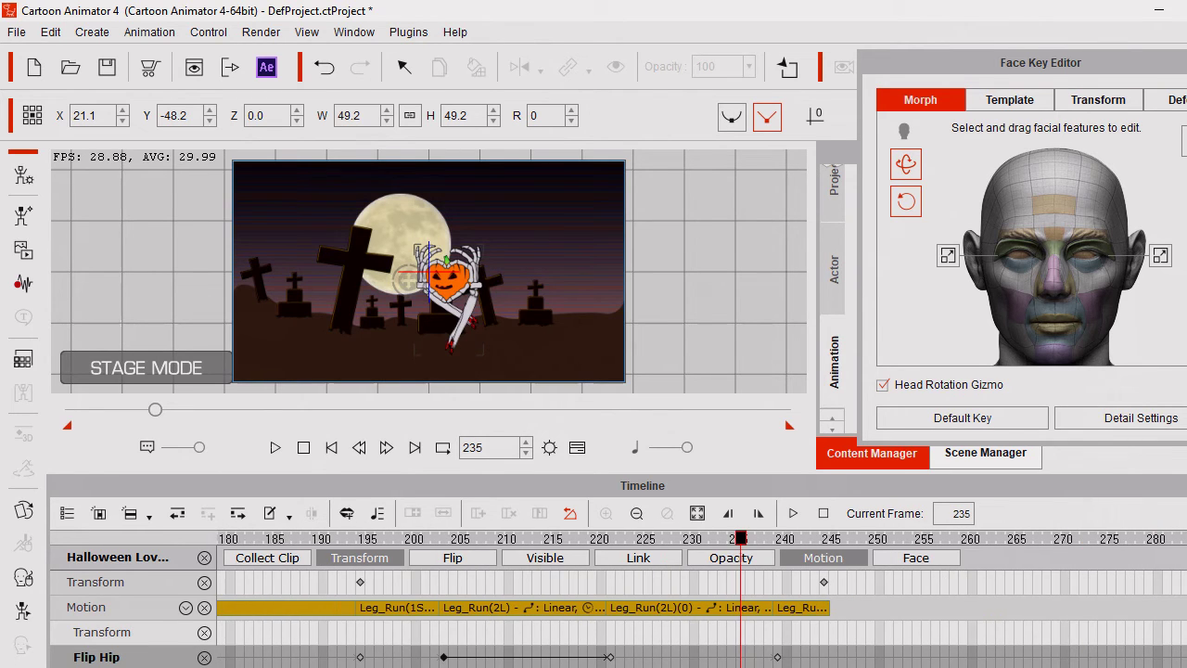
scroll(701, 603, "right", 1)
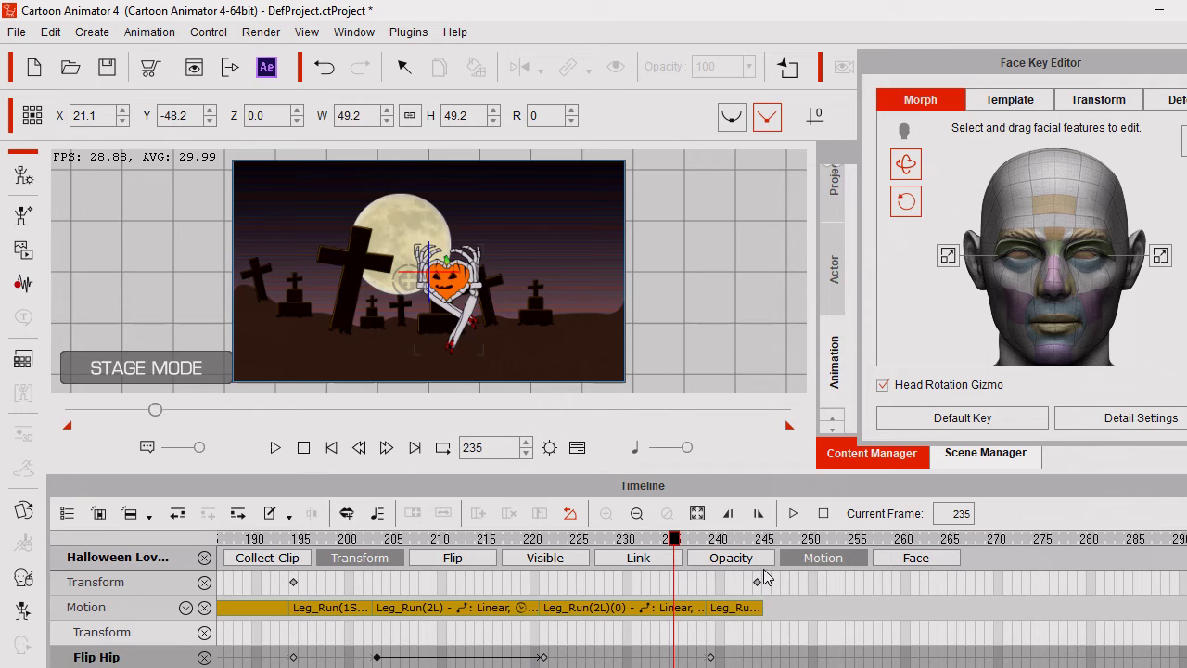
left_click(760, 539)
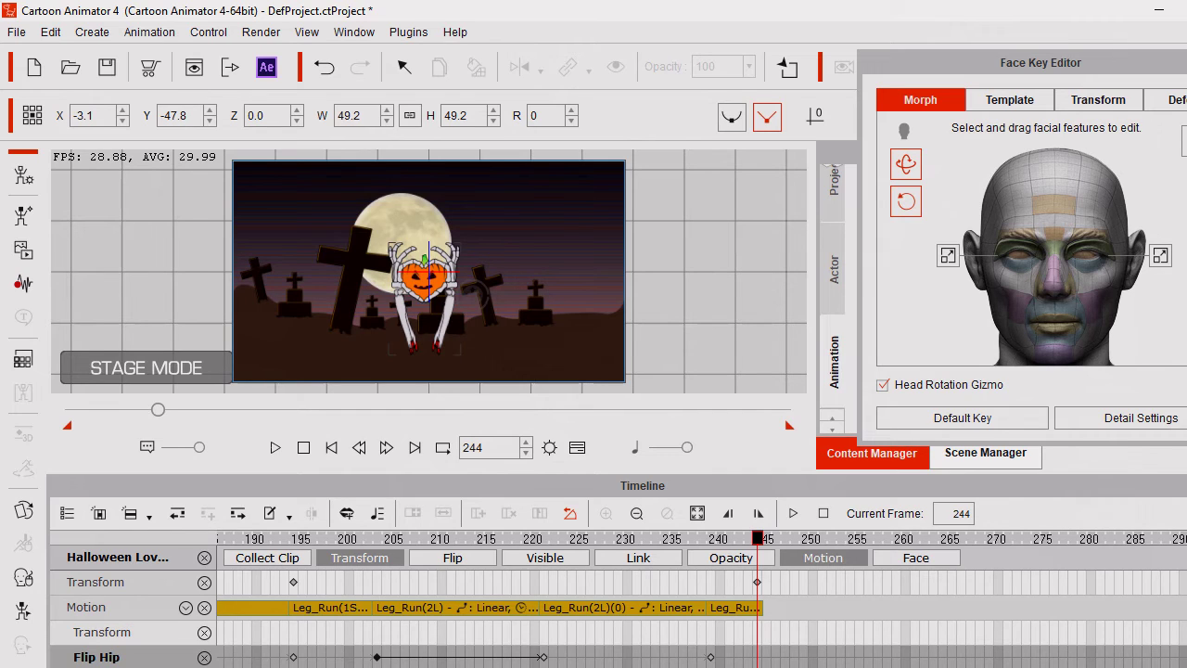
Set the project length to a total of 245 frames.
left_click(550, 447)
double_click(650, 272)
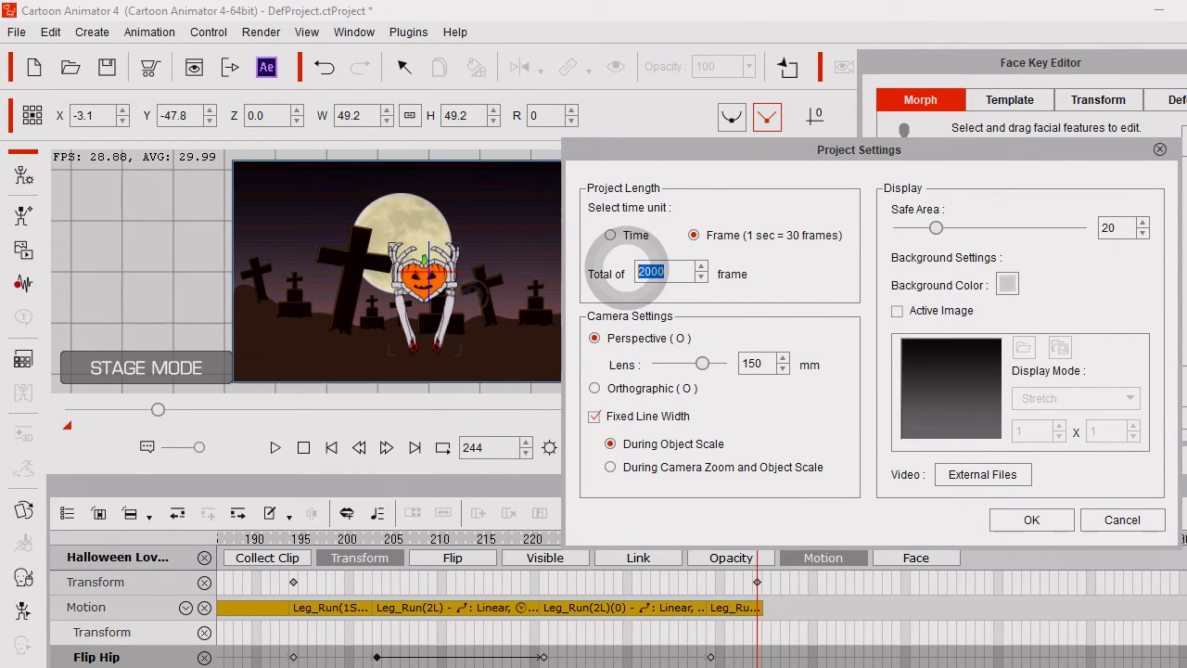
type("245")
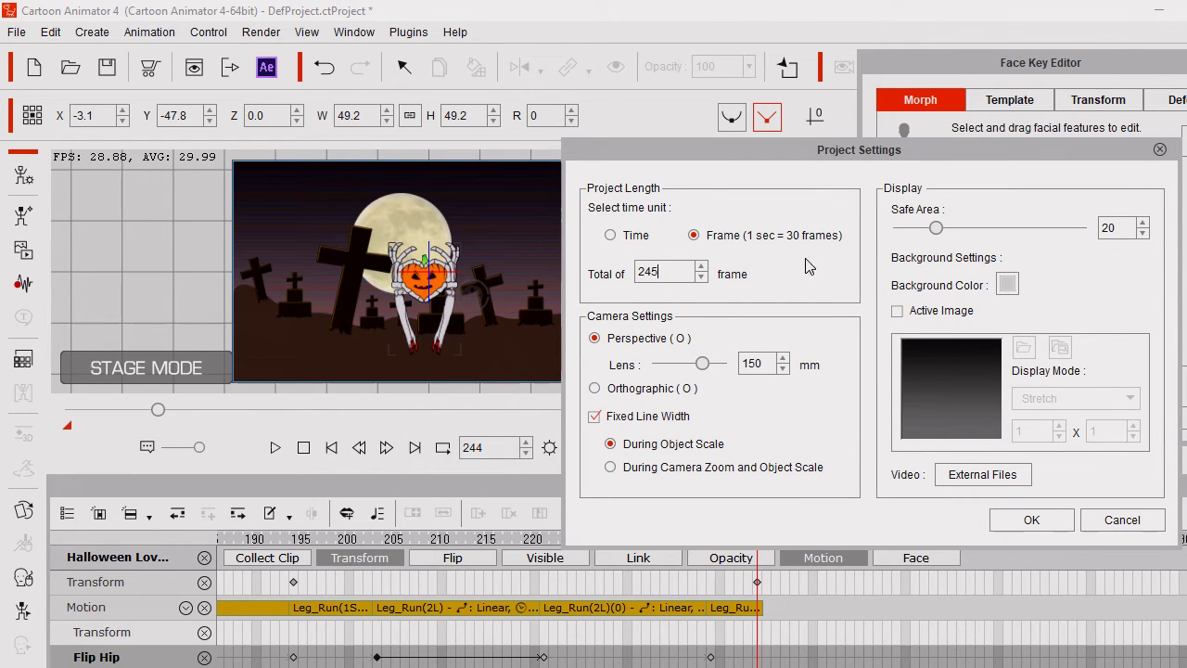
left_click(1033, 521)
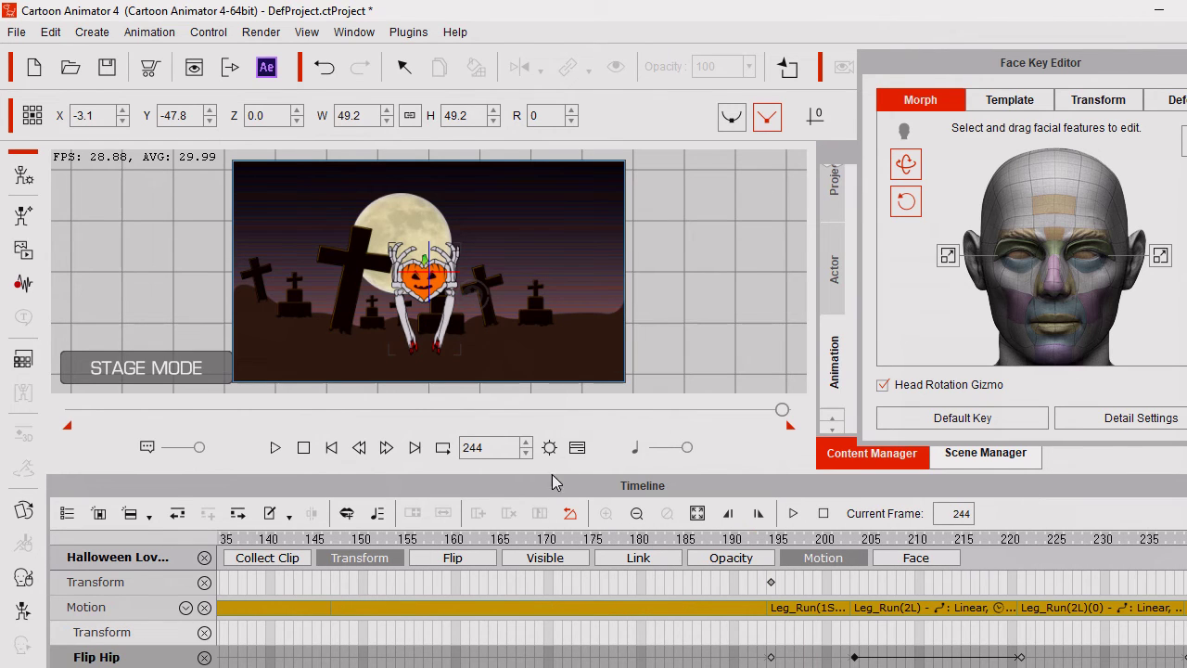
Enable looped playback, play the whole pumpkin animation to review it, and stop it.
left_click(443, 447)
left_click(276, 448)
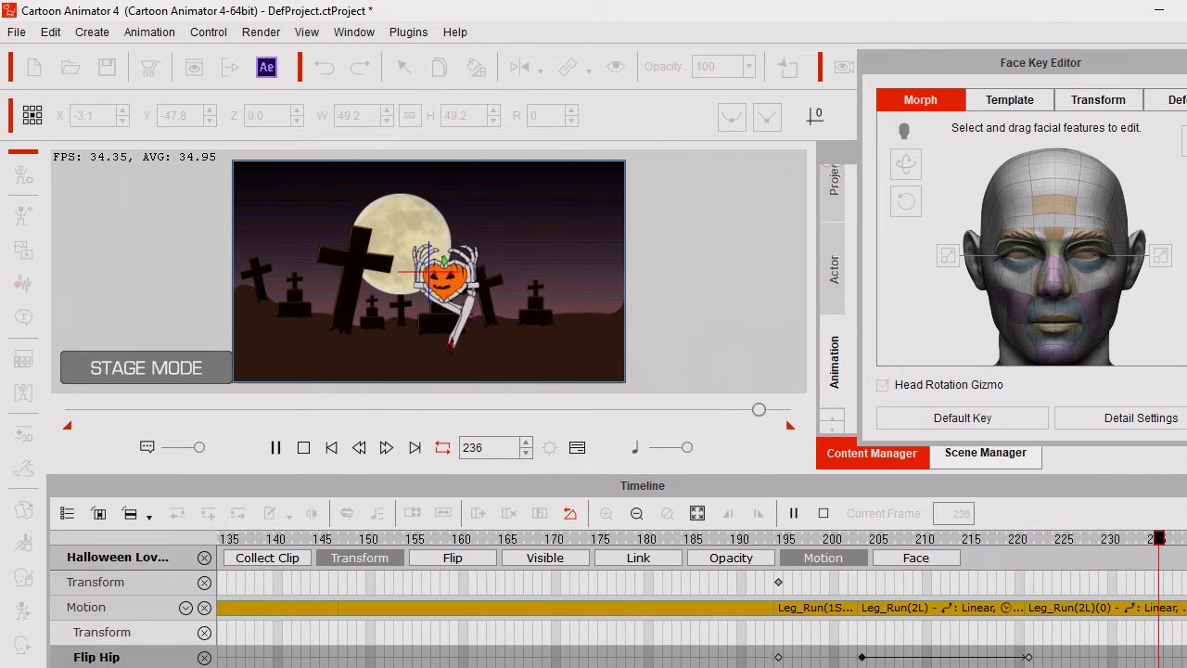
left_click(303, 447)
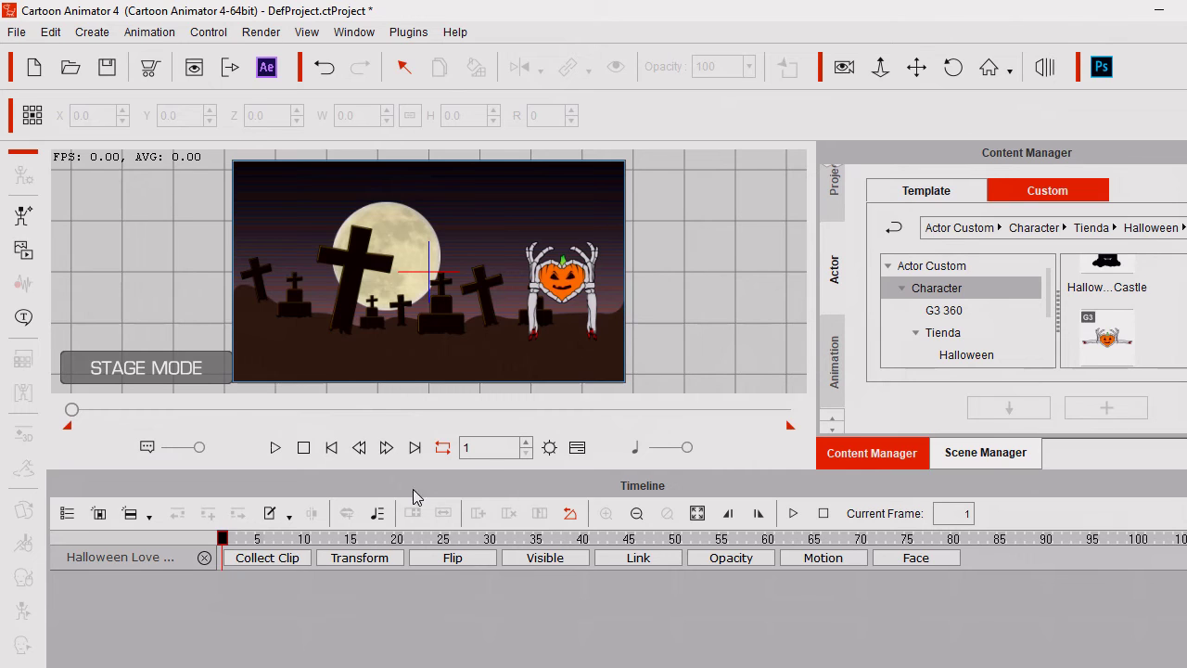
Key the pumpkin's mouth with the SmileOpen sprite at frame 30 using the Sprite Editor.
double_click(477, 447)
type("30")
key("Return")
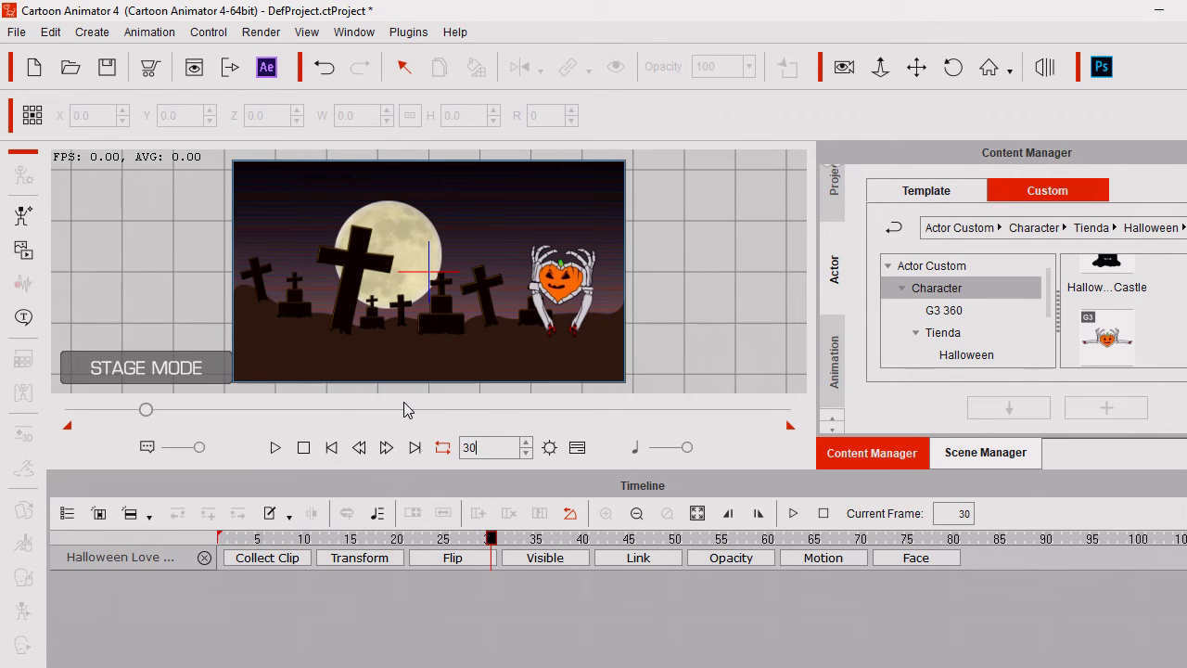
left_click(561, 276)
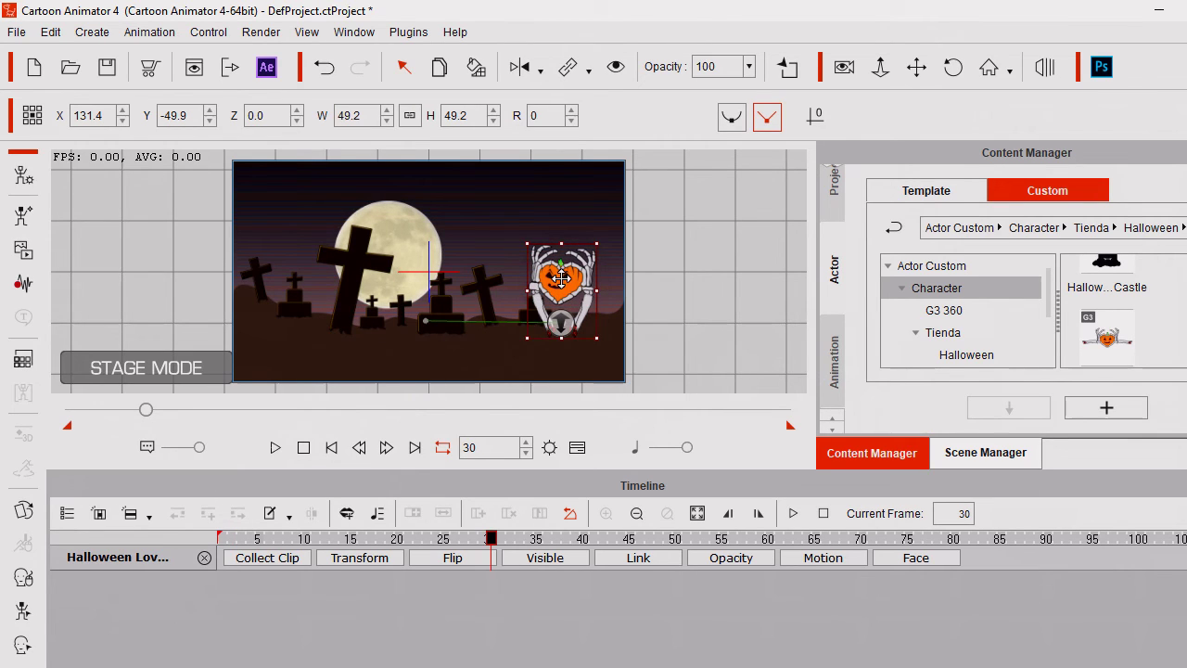
left_click(34, 518)
left_click_drag(877, 35, 1020, 33)
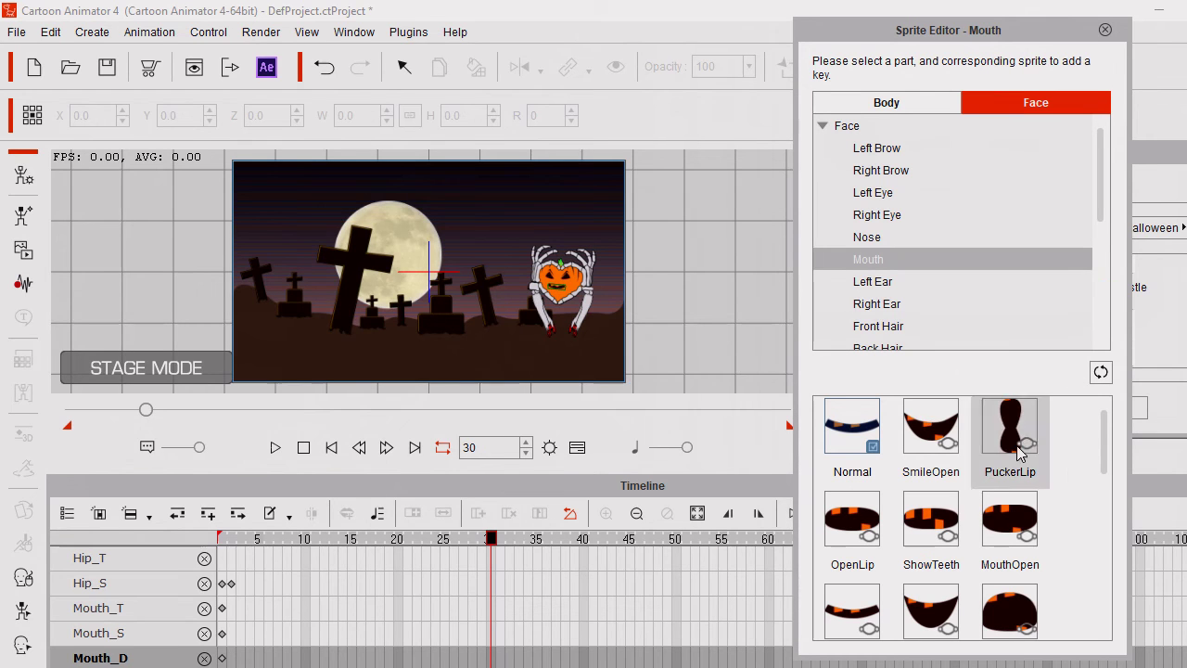
left_click(924, 440)
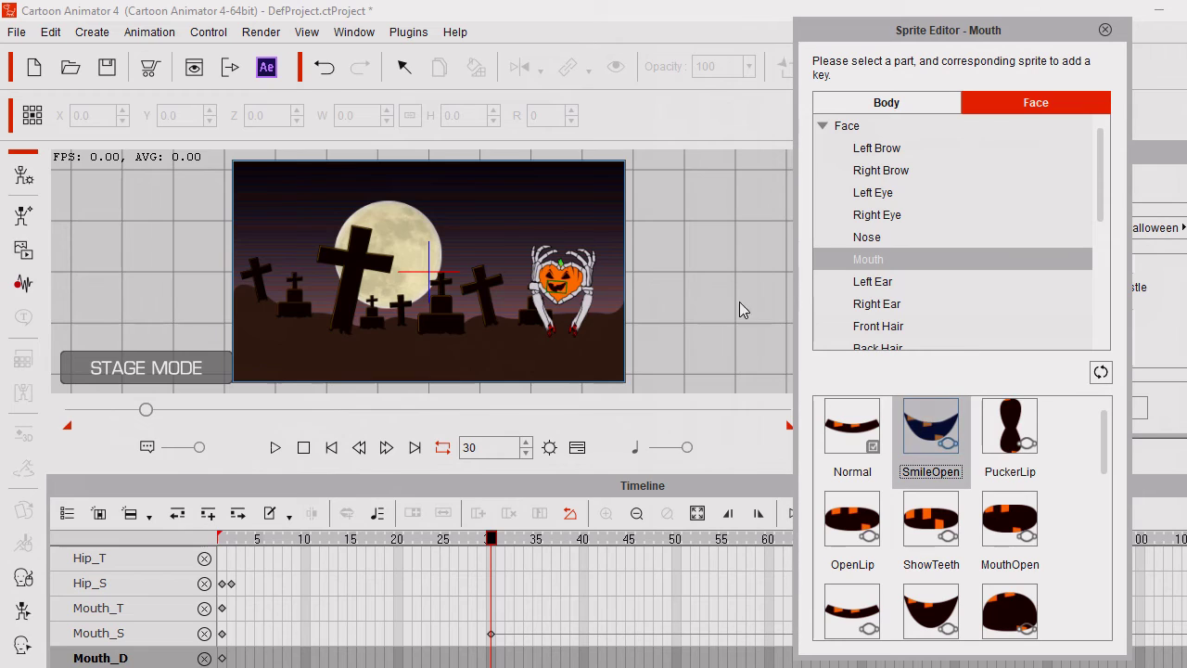
Key the pumpkin's mouth with the OpenLip sprite at frame 60, and shift the Sprite Editor aside.
double_click(489, 447)
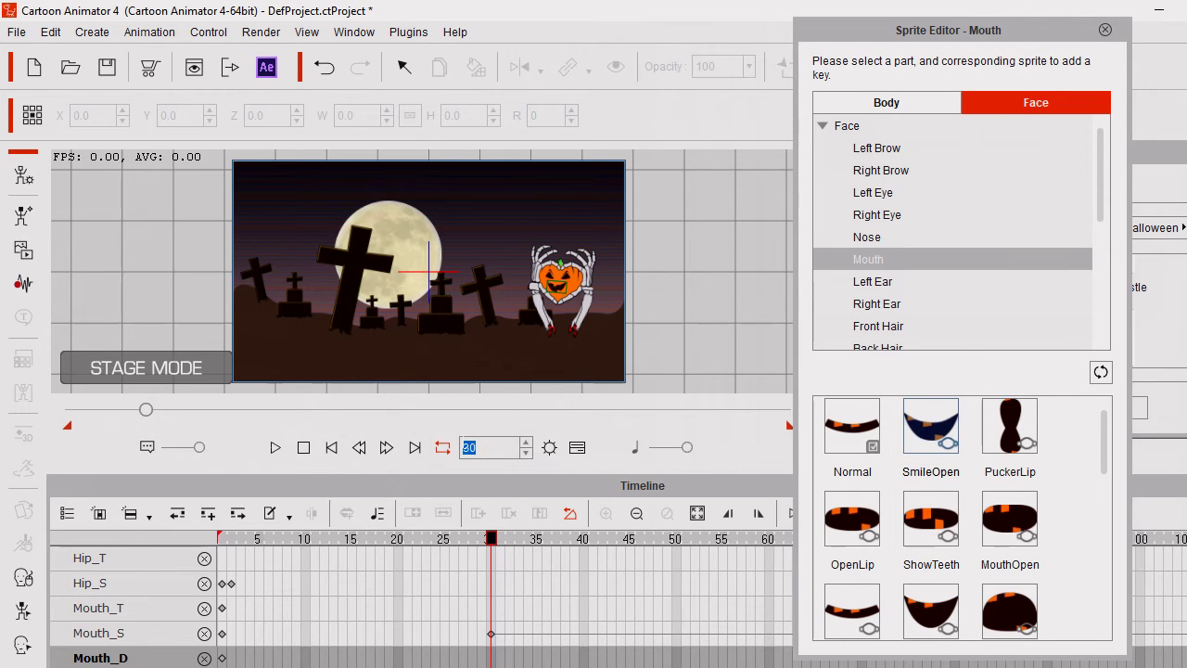
type("60")
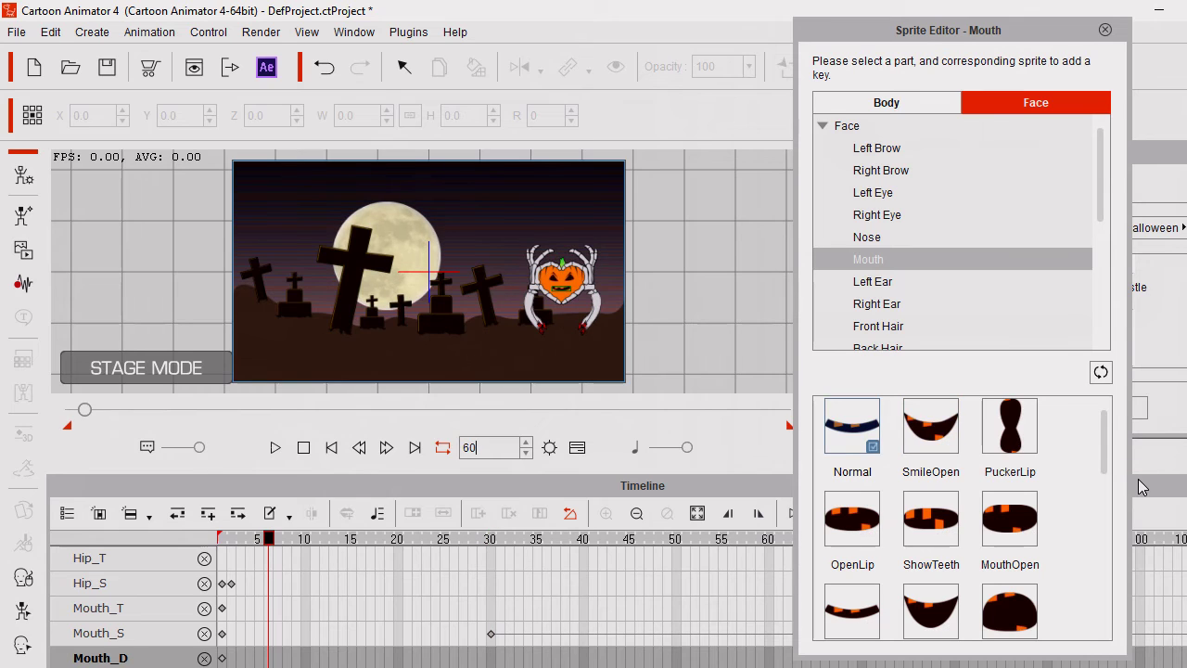
key("Return")
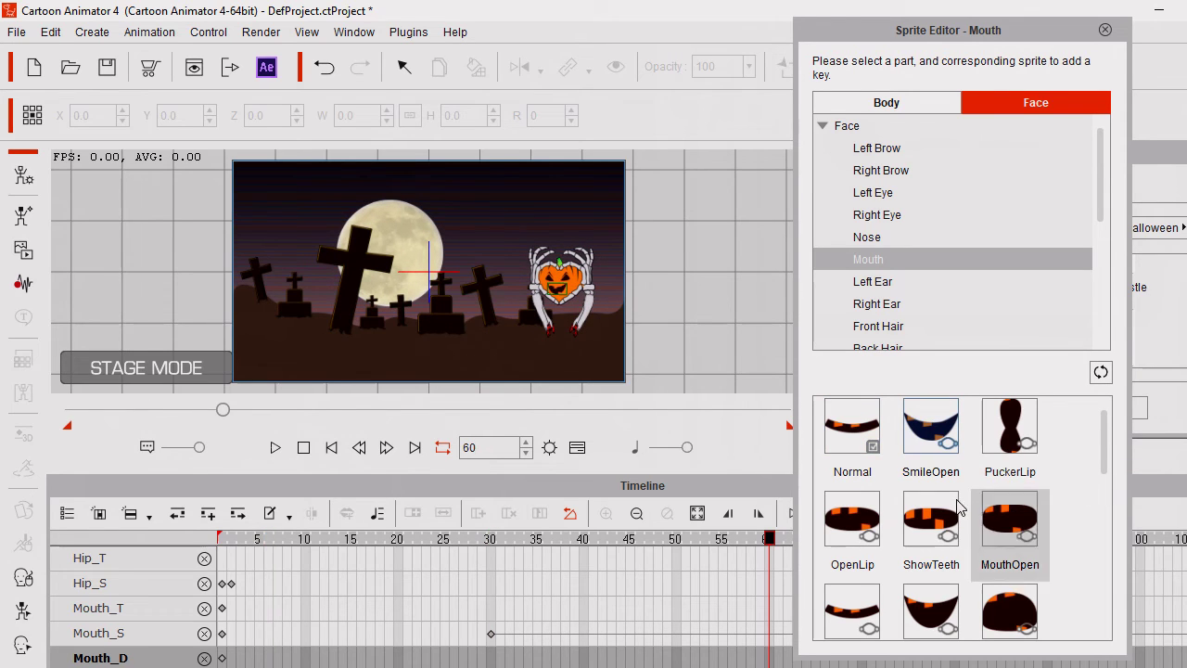
left_click(839, 517)
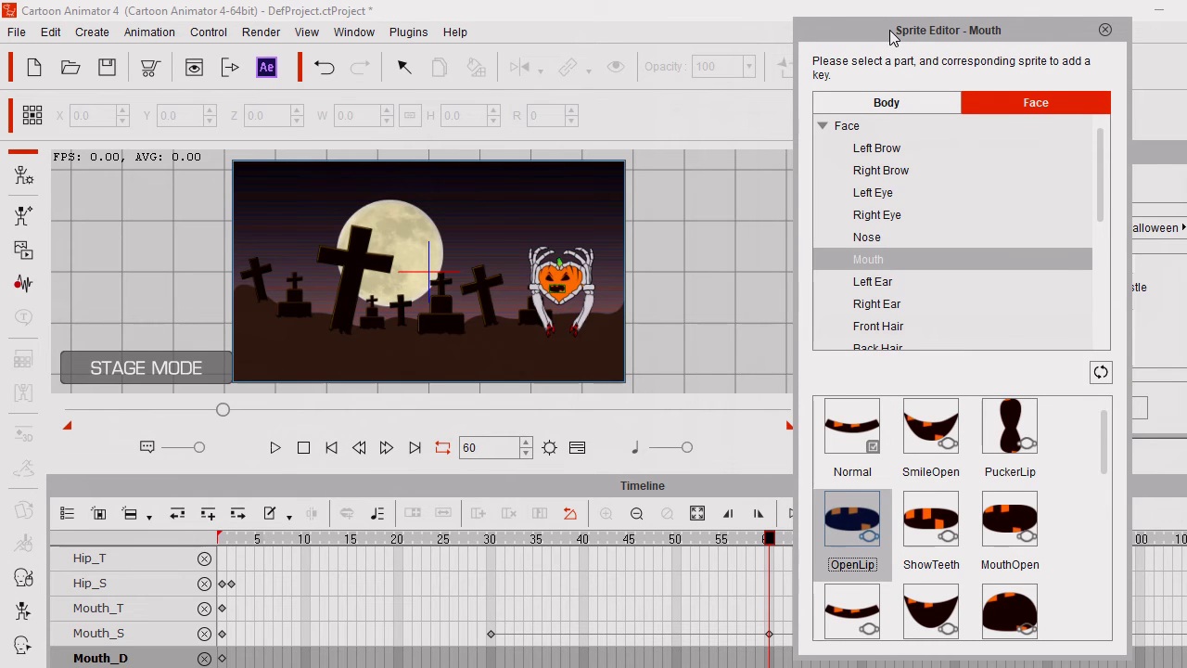
left_click_drag(892, 37, 948, 33)
Key the pumpkin's mouth with the MouthOpen sprite at frame 100.
double_click(466, 448)
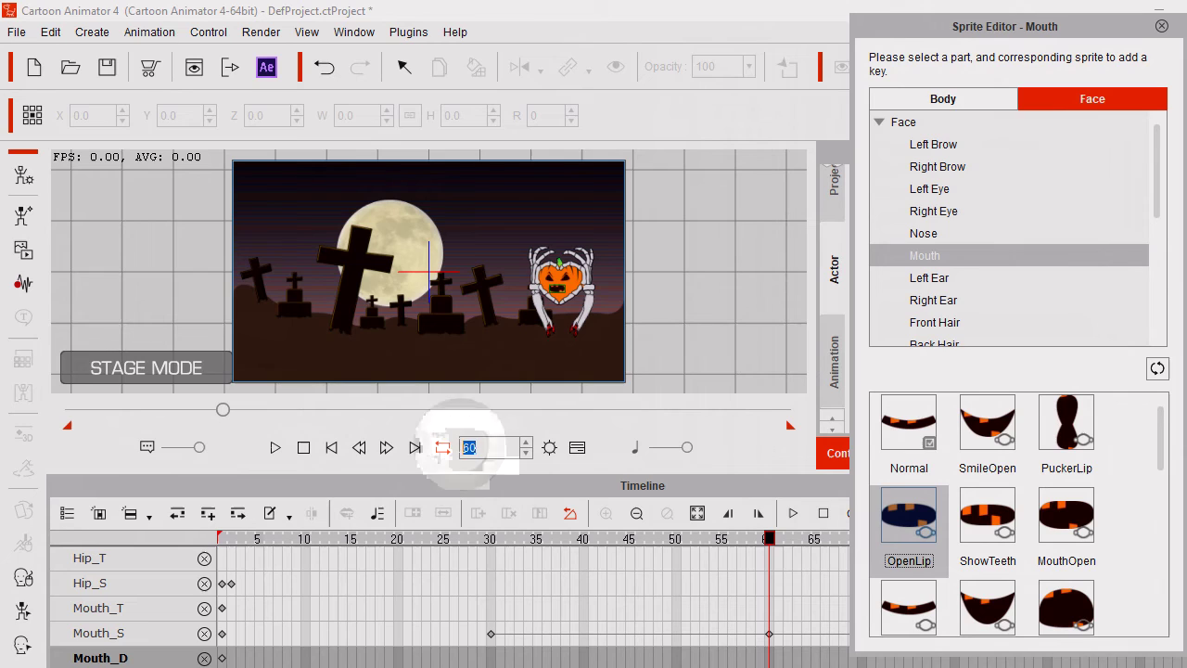
type("10")
key("Return")
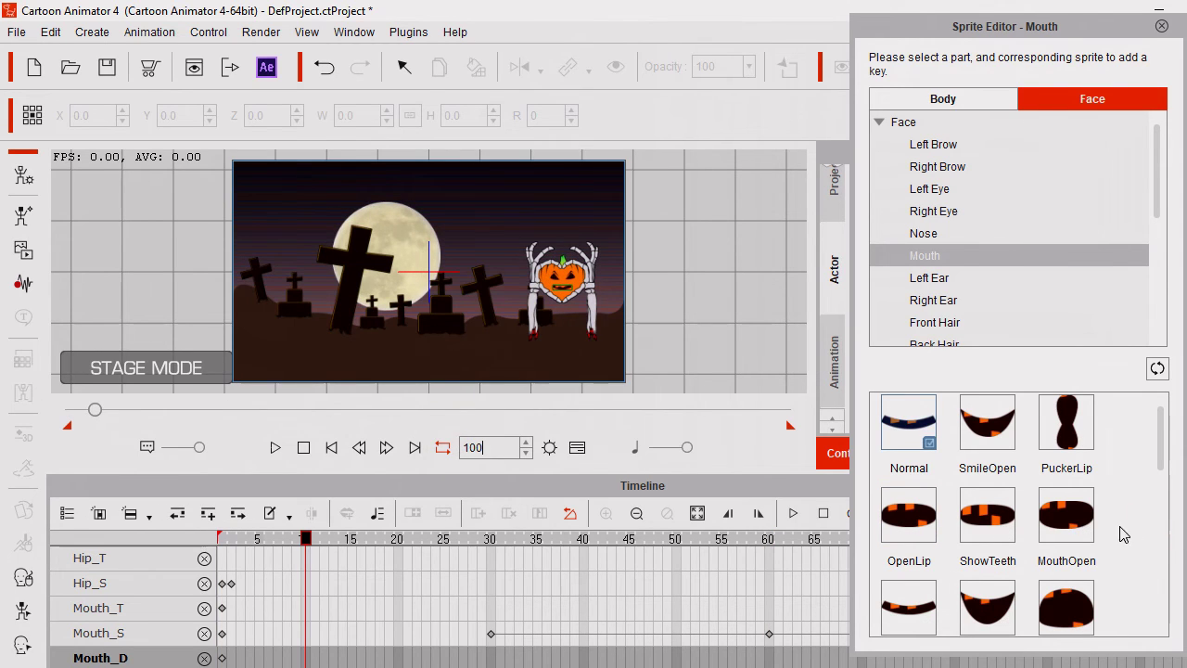
left_click(1076, 527)
left_click(1072, 525)
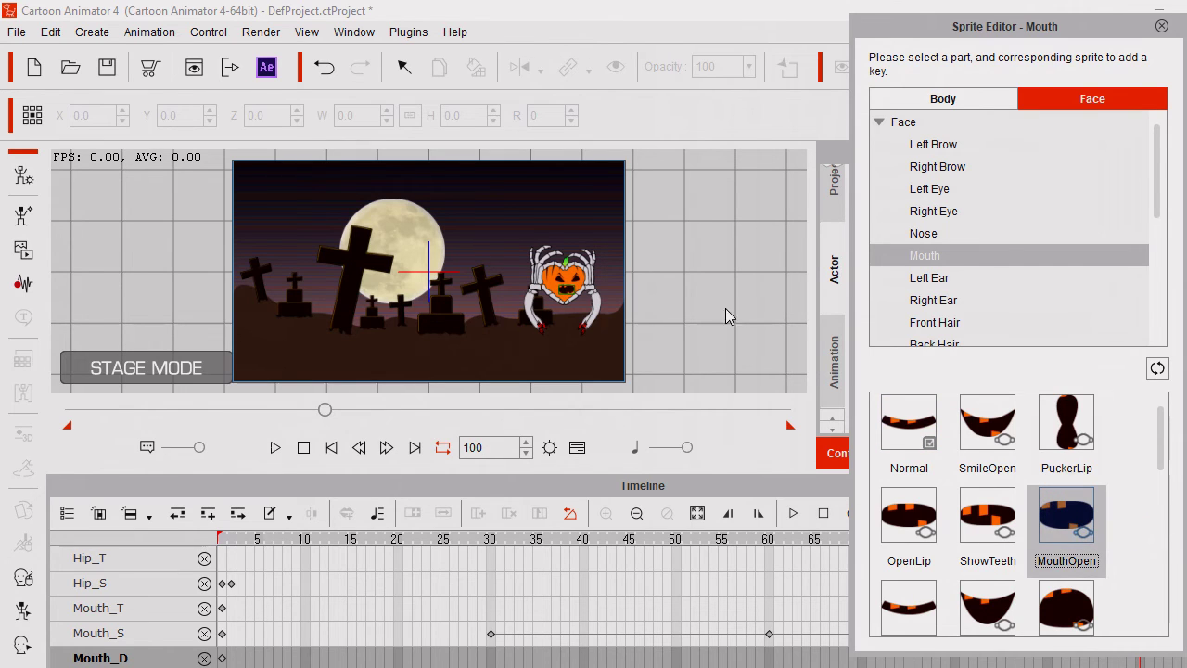
Play the animation to review the pumpkin's mouth changes, and stop it.
left_click(491, 448)
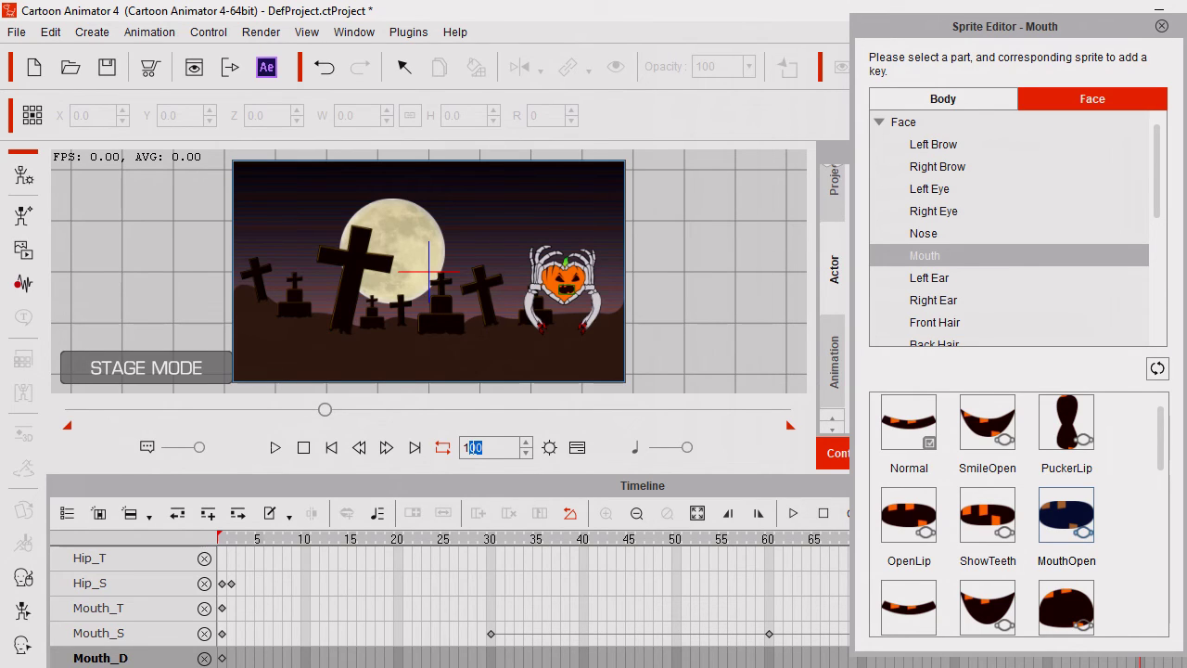
left_click(303, 447)
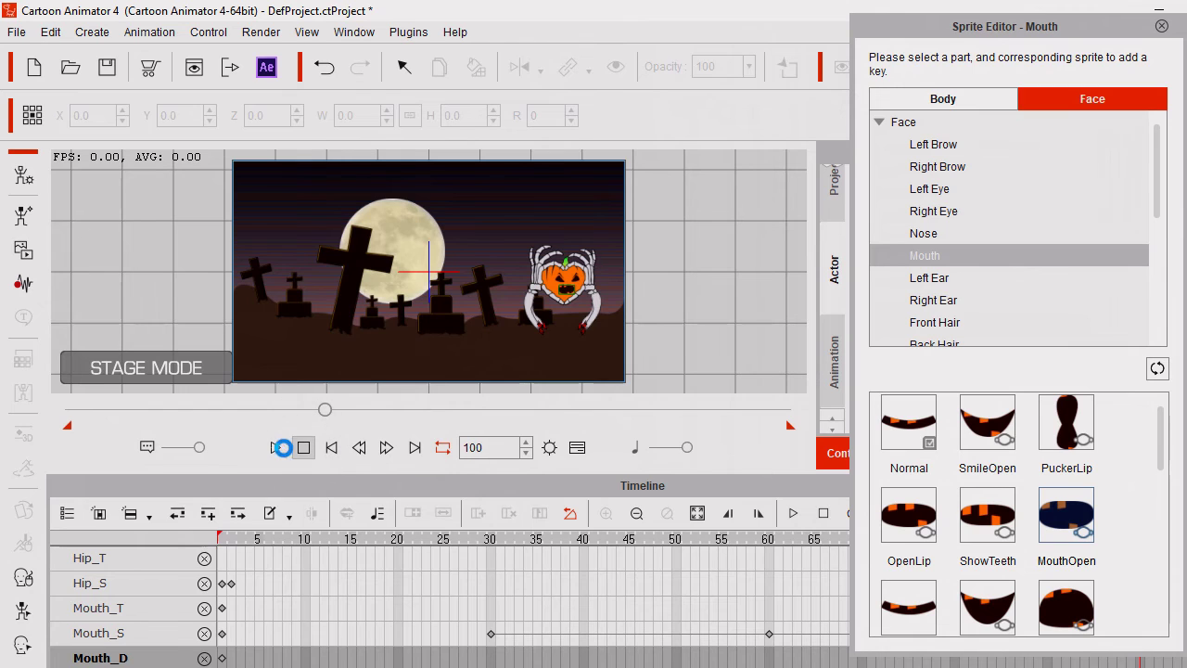
left_click(276, 447)
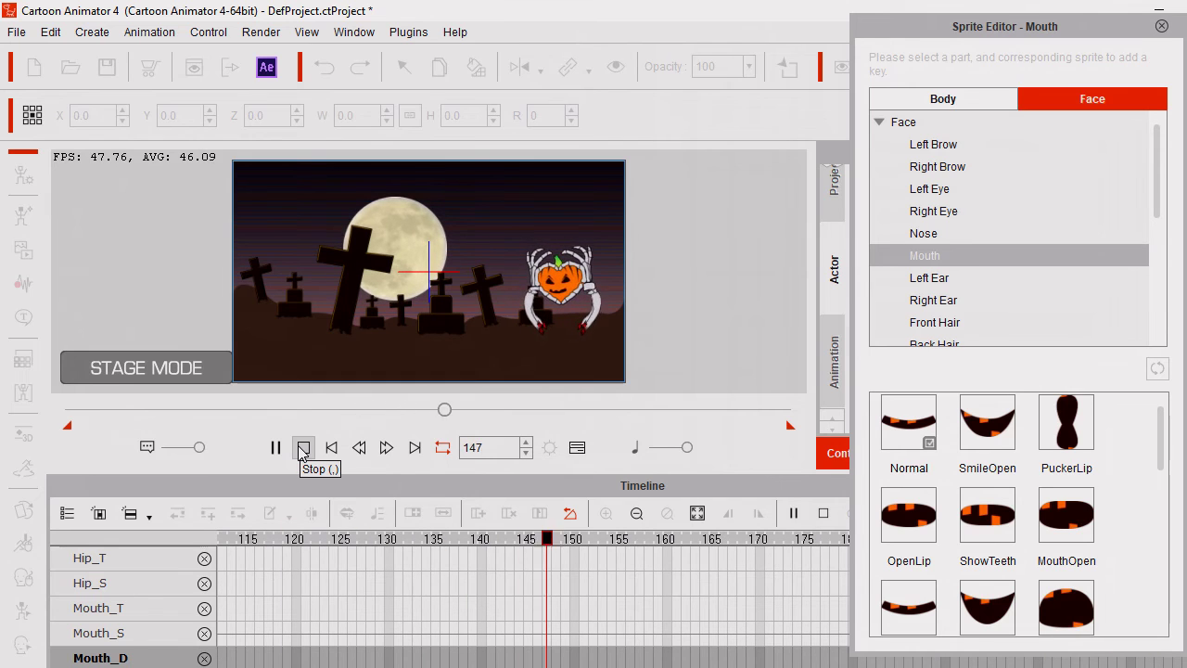
left_click(305, 448)
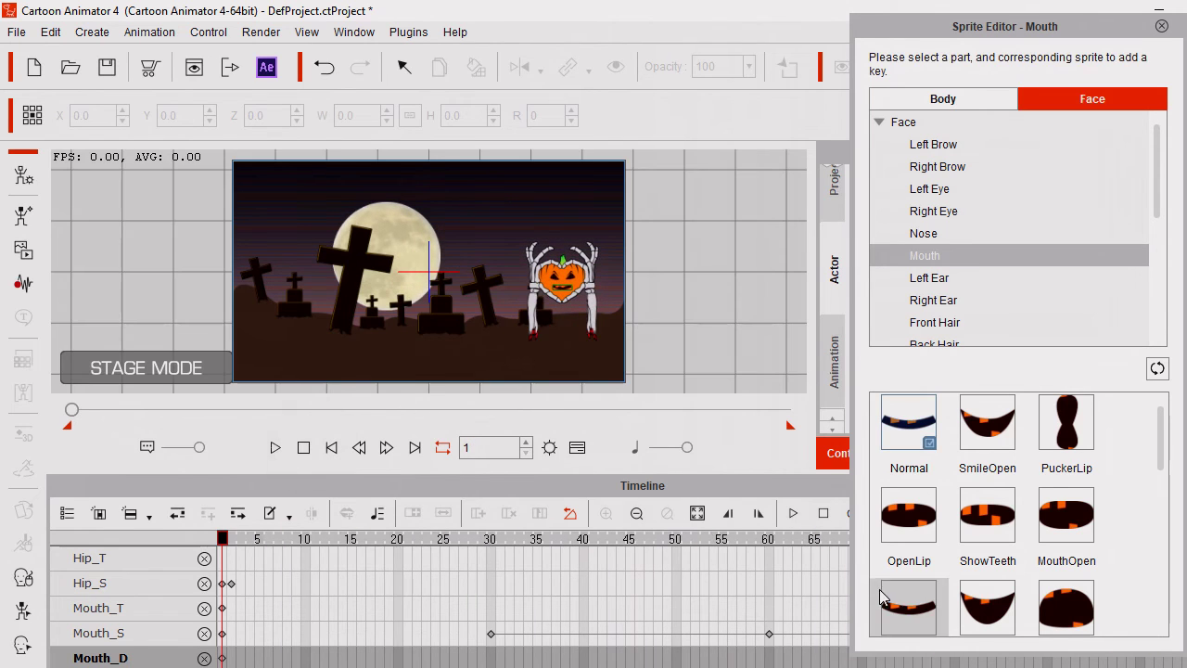
Key the pumpkin's mouth with the Oh sprite at frame 130.
left_click(479, 447)
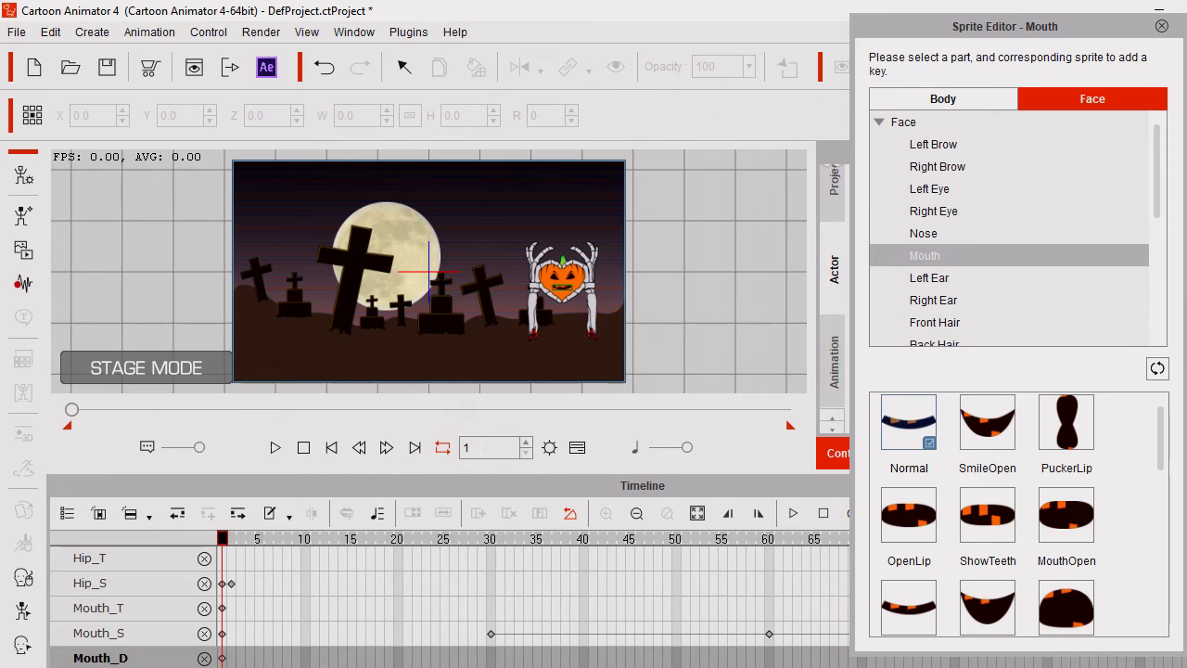
left_click(477, 447)
type("30")
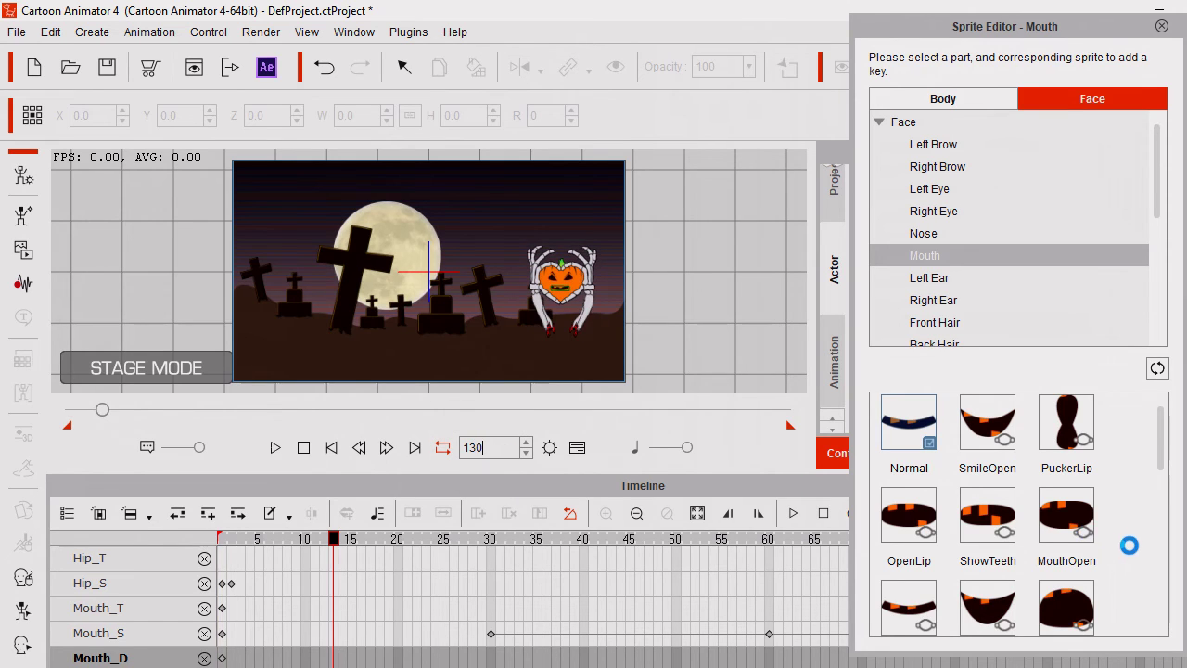
left_click(1067, 610)
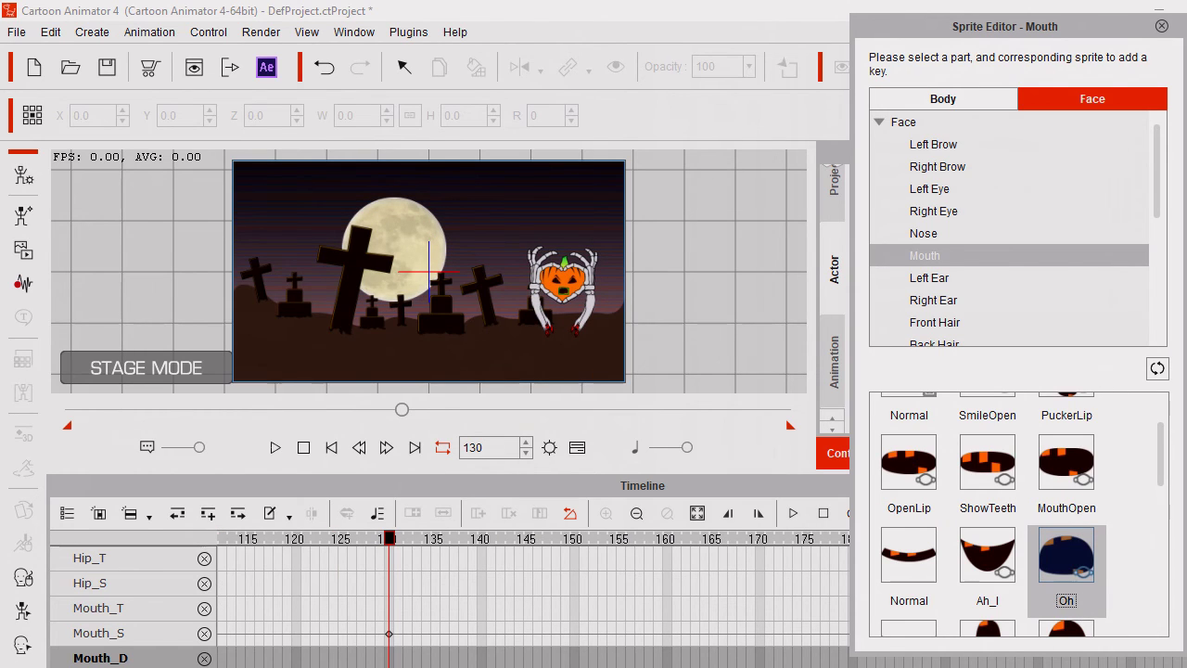
Key the pumpkin's mouth with the Scream sprite at frame 160.
left_click(473, 448)
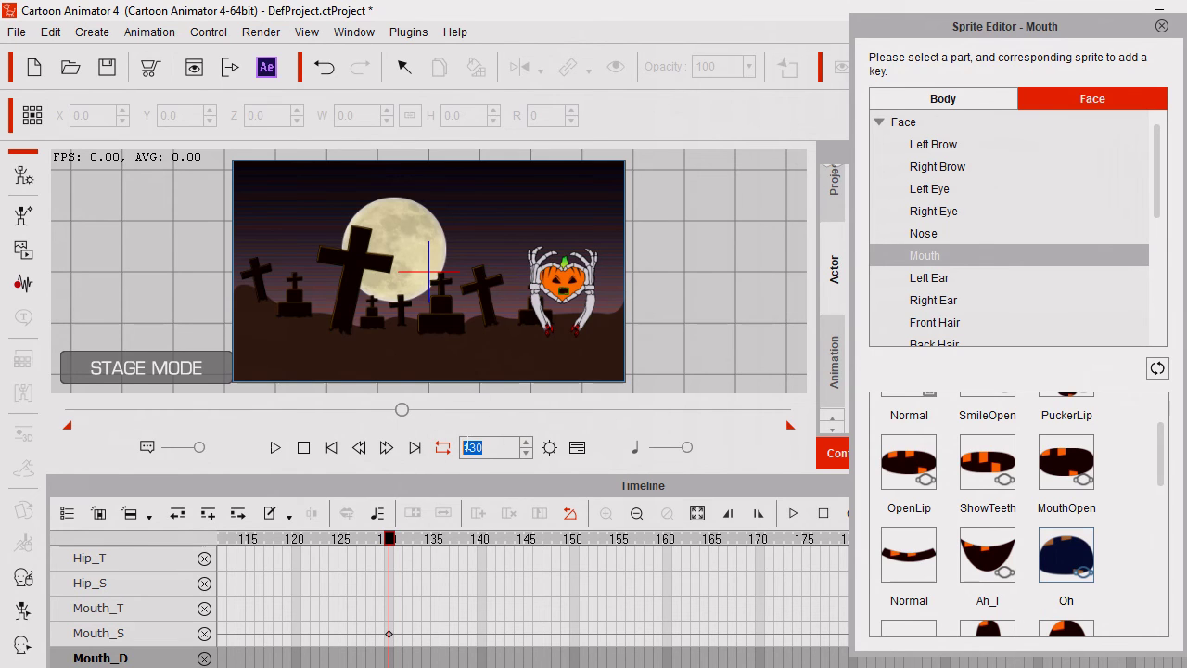
key("BackSpace")
type("160")
scroll(1076, 608, "down", 3)
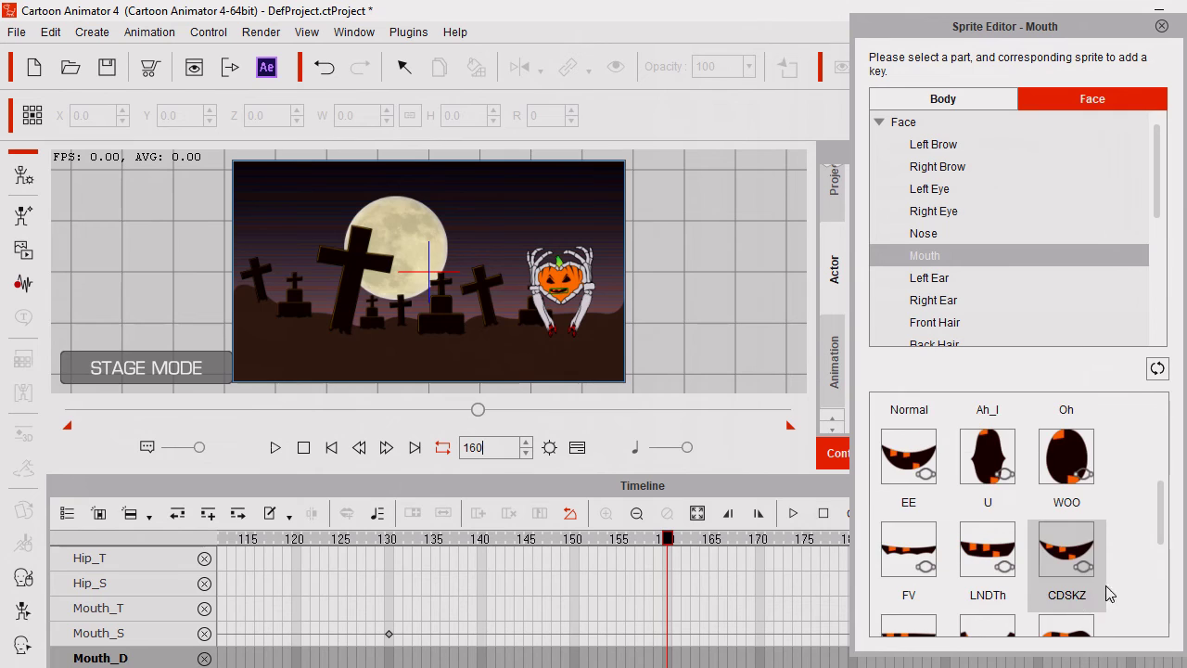
scroll(1095, 573, "down", 3)
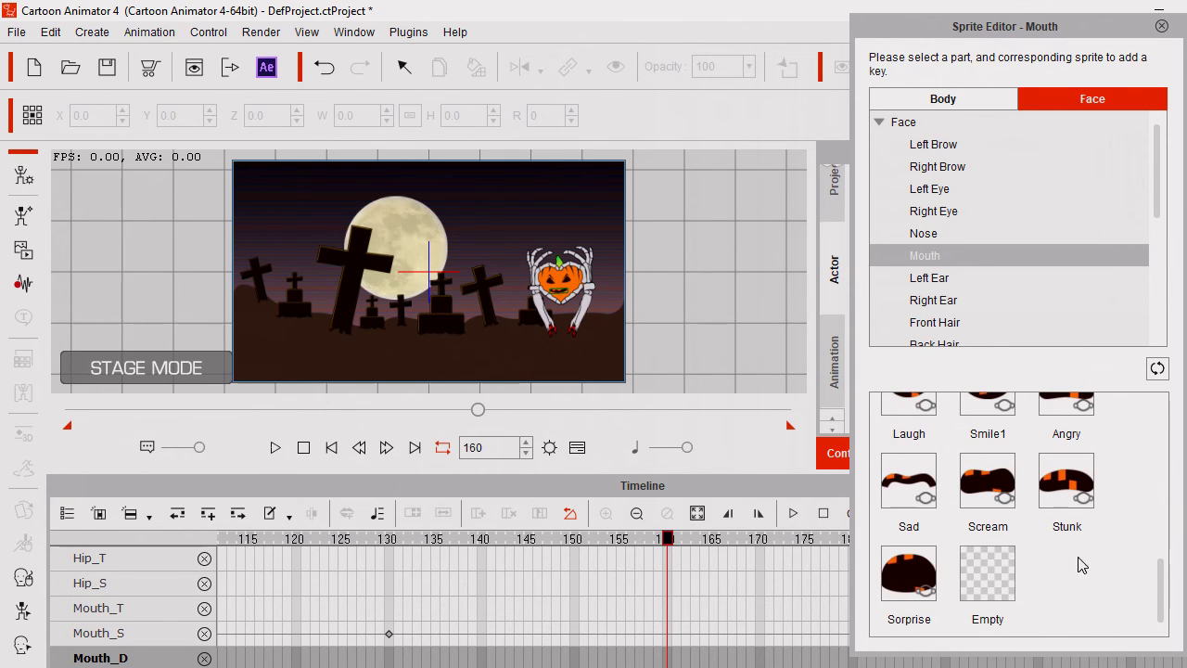
left_click(988, 480)
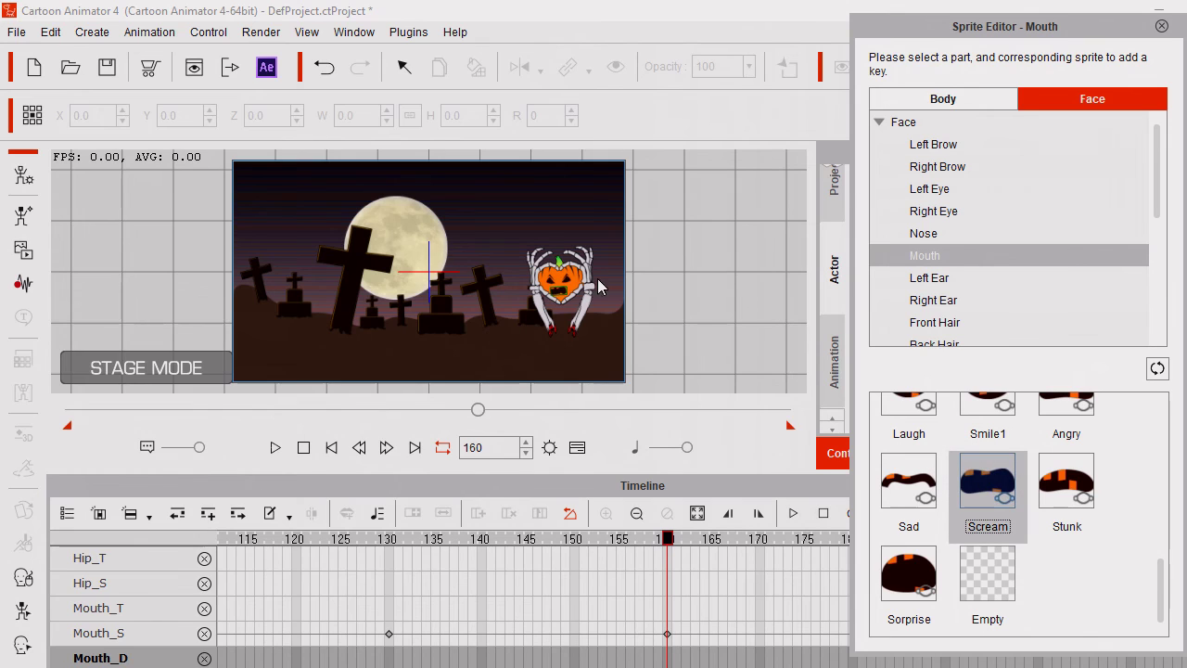
Key the pumpkin's mouth with the Angry sprite at frame 190.
double_click(492, 447)
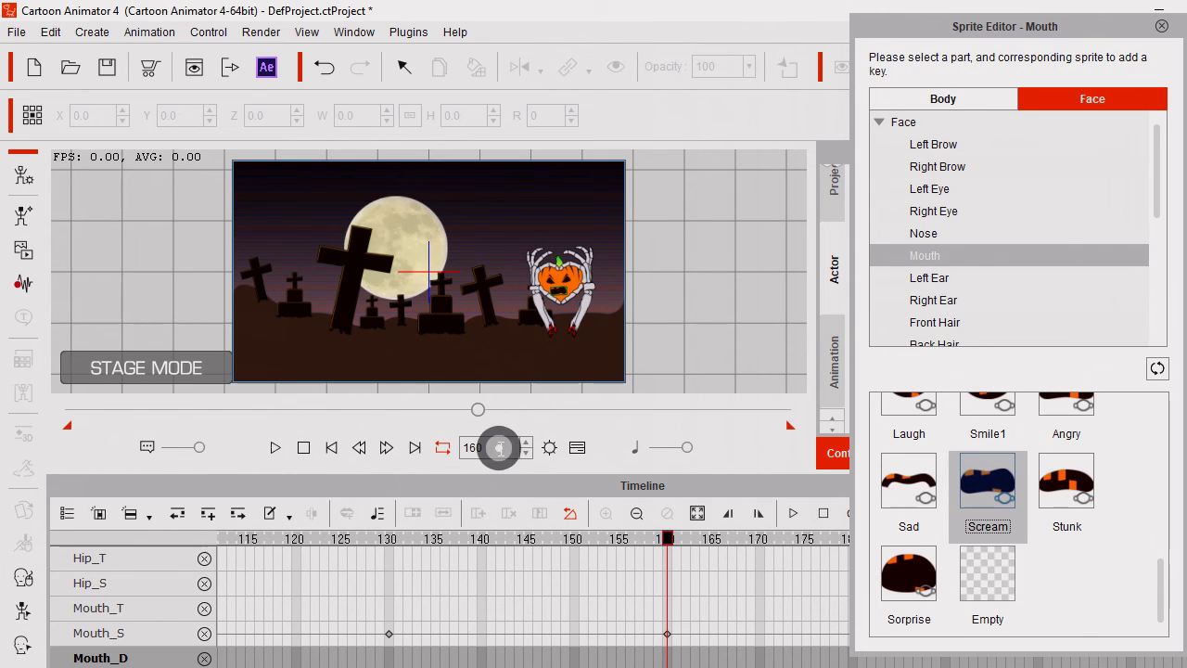
type("1")
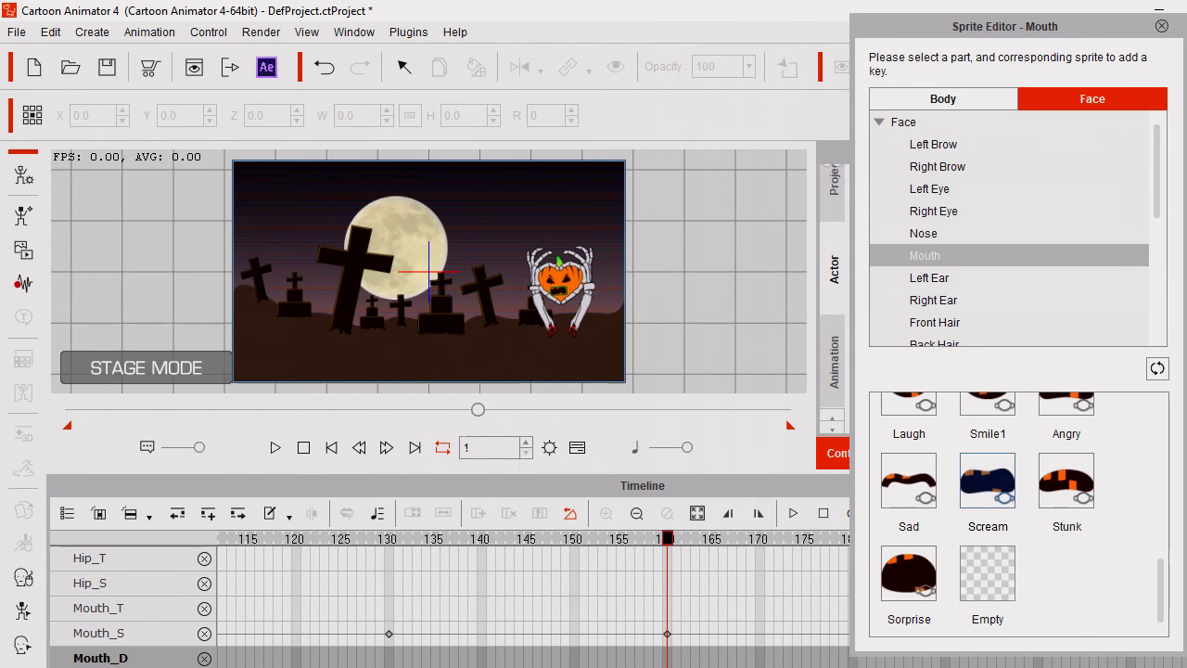
key("Return")
type("90")
left_click(1150, 487)
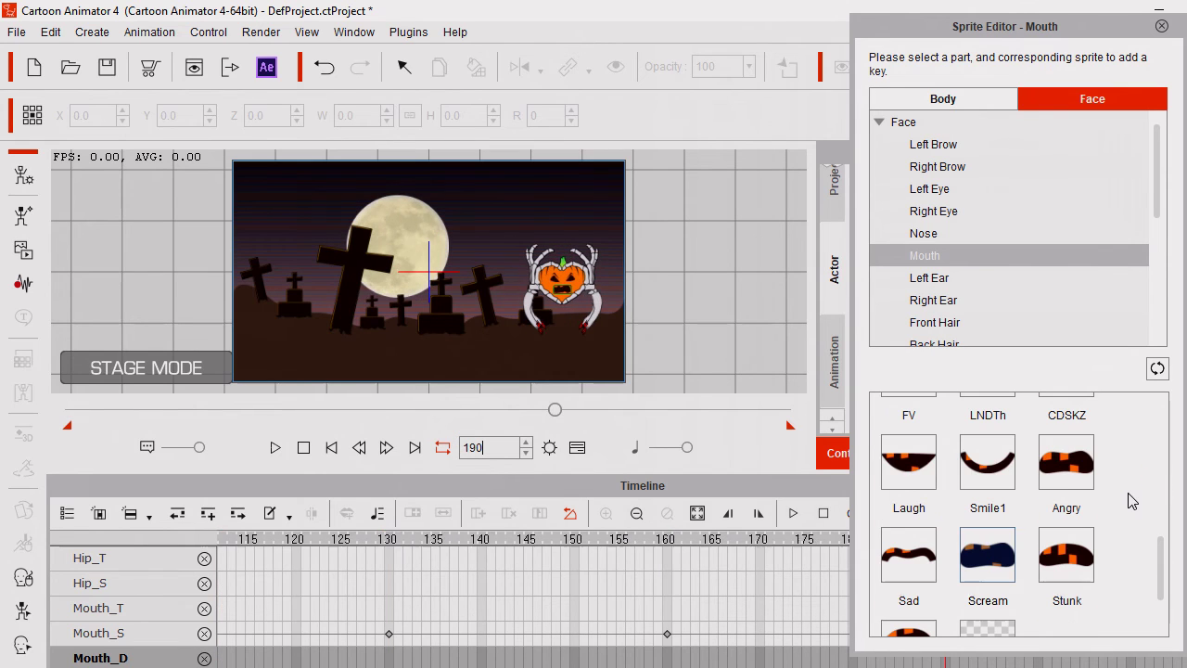
left_click(1071, 487)
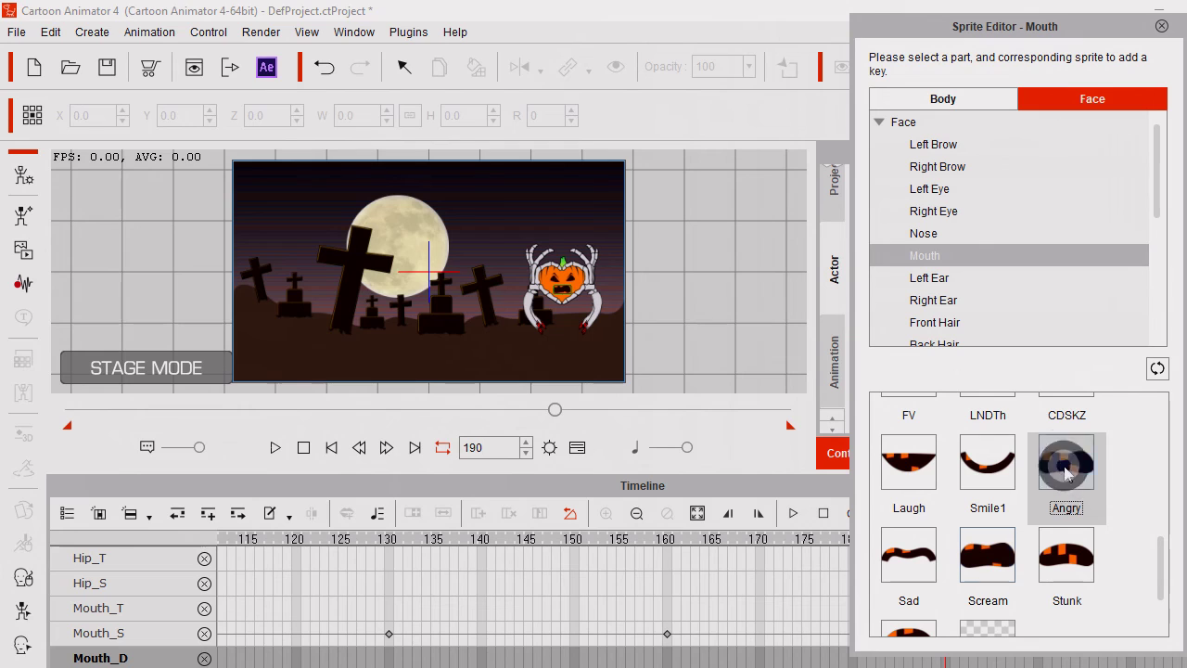
Key the pumpkin's mouth with the Sorprise sprite at frame 220.
left_click(492, 447)
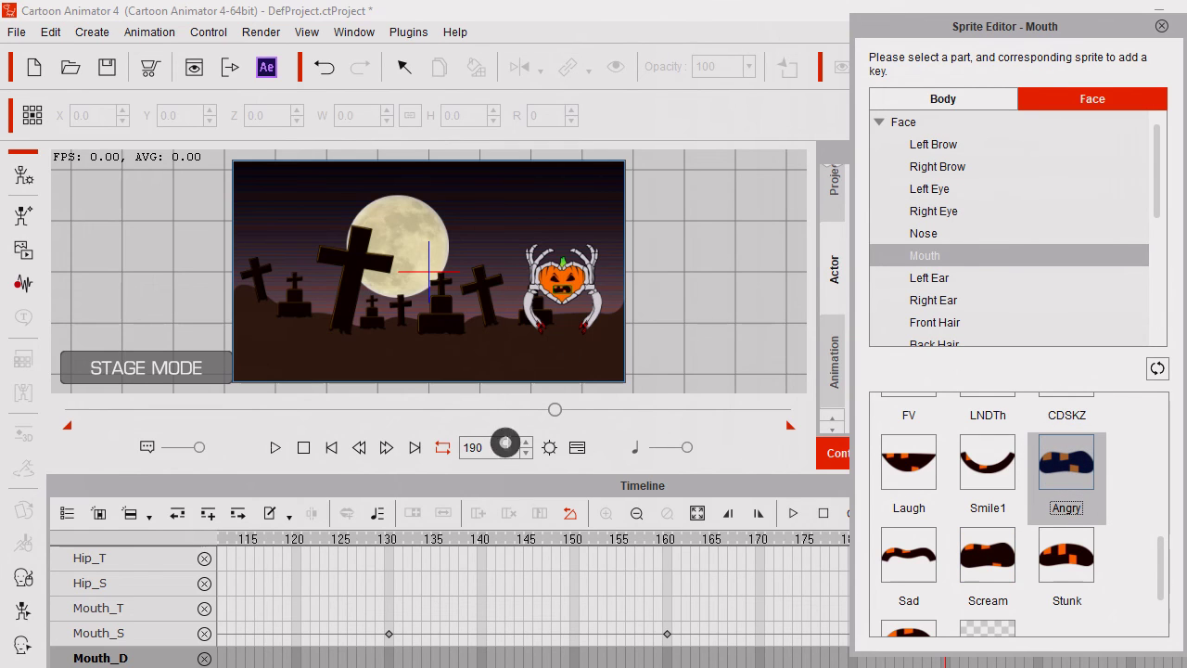
type("220")
key("Return")
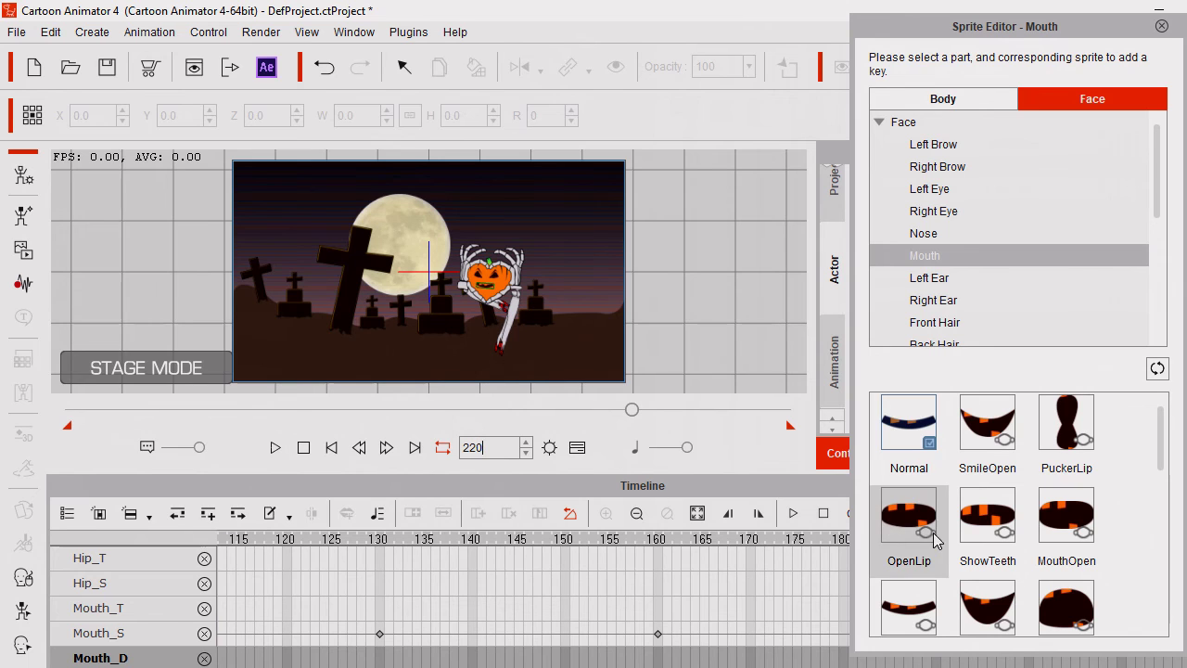
scroll(1052, 523, "down", 8)
scroll(1114, 522, "up", 4)
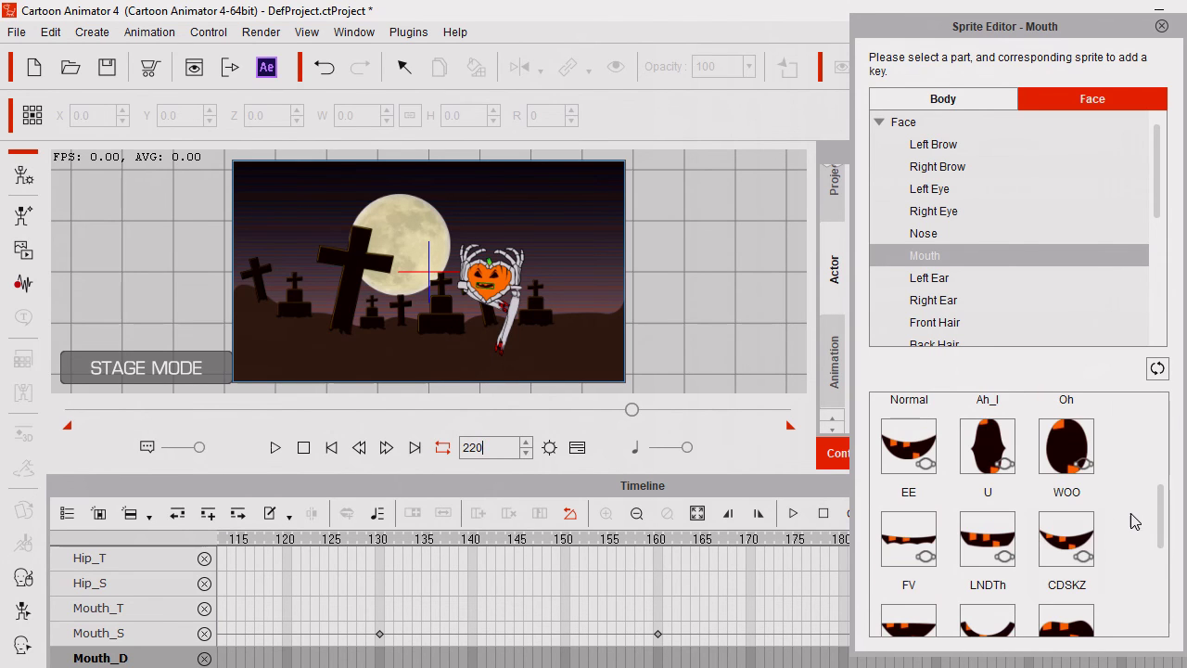
scroll(1134, 515, "down", 4)
scroll(1124, 516, "up", 4)
scroll(1124, 516, "down", 4)
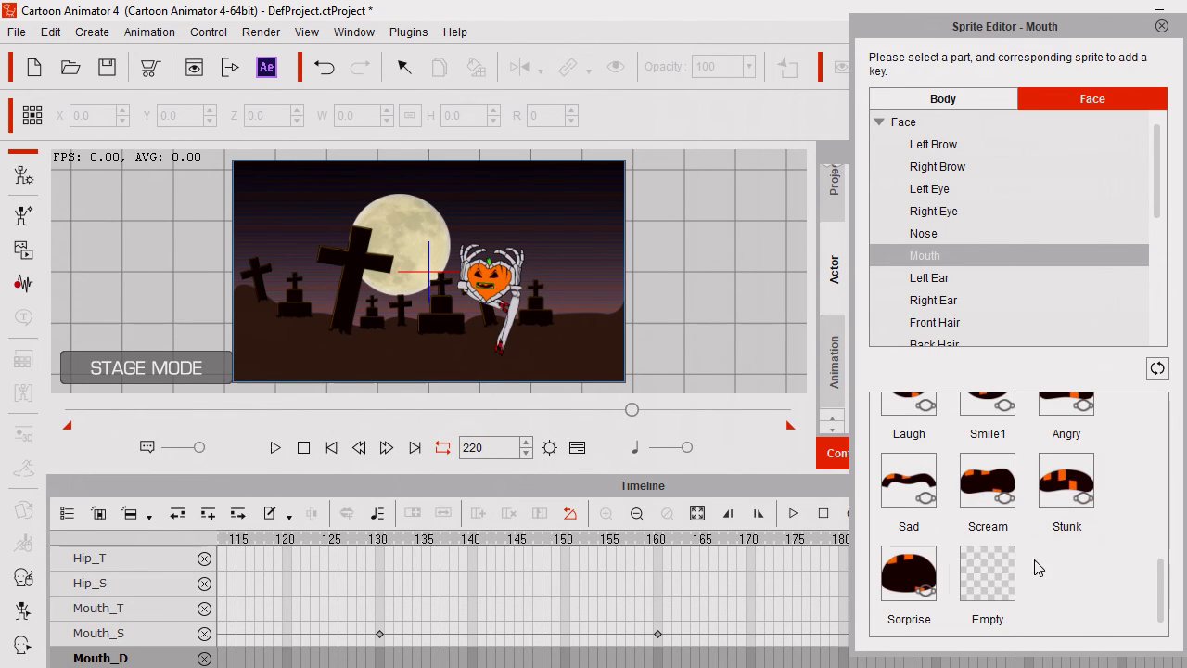
left_click(898, 575)
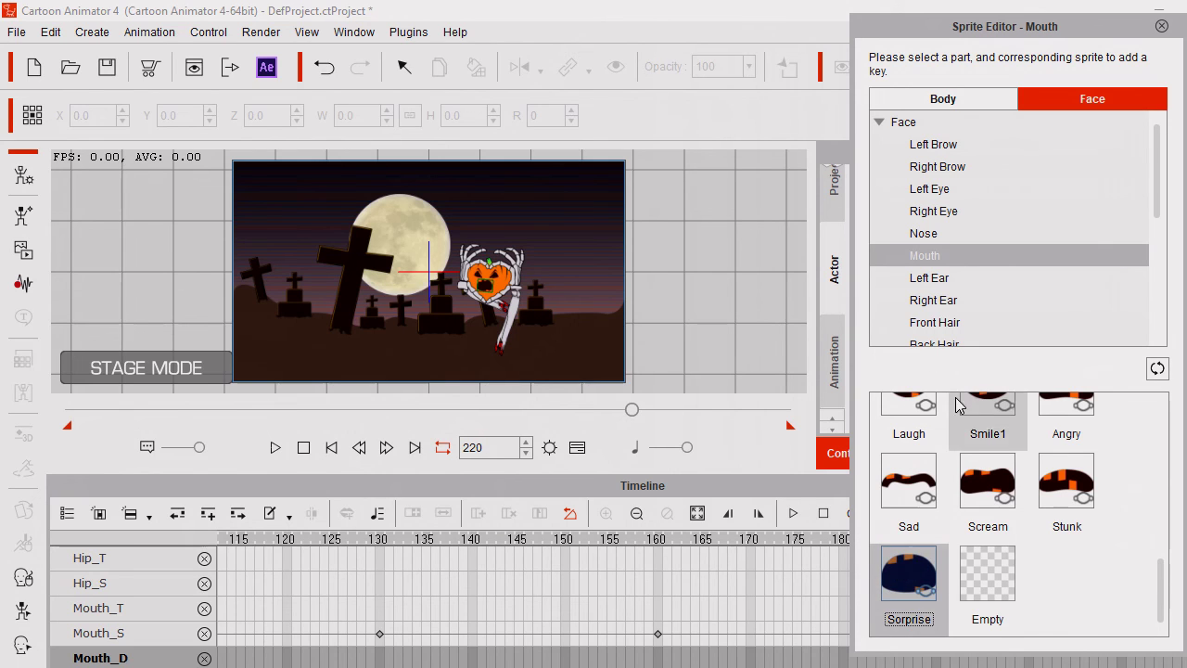
Key the pumpkin's mouth with the MouthOpen sprite at frame 250.
left_click(489, 447)
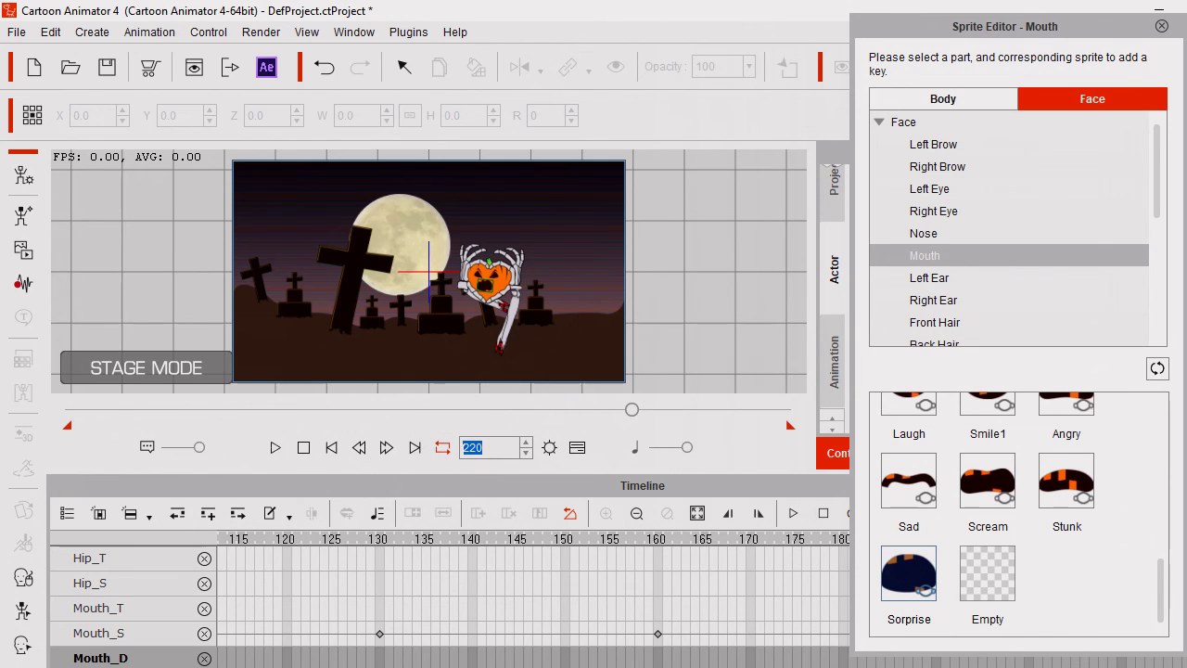
type("2")
key("Return")
type("50")
key("Return")
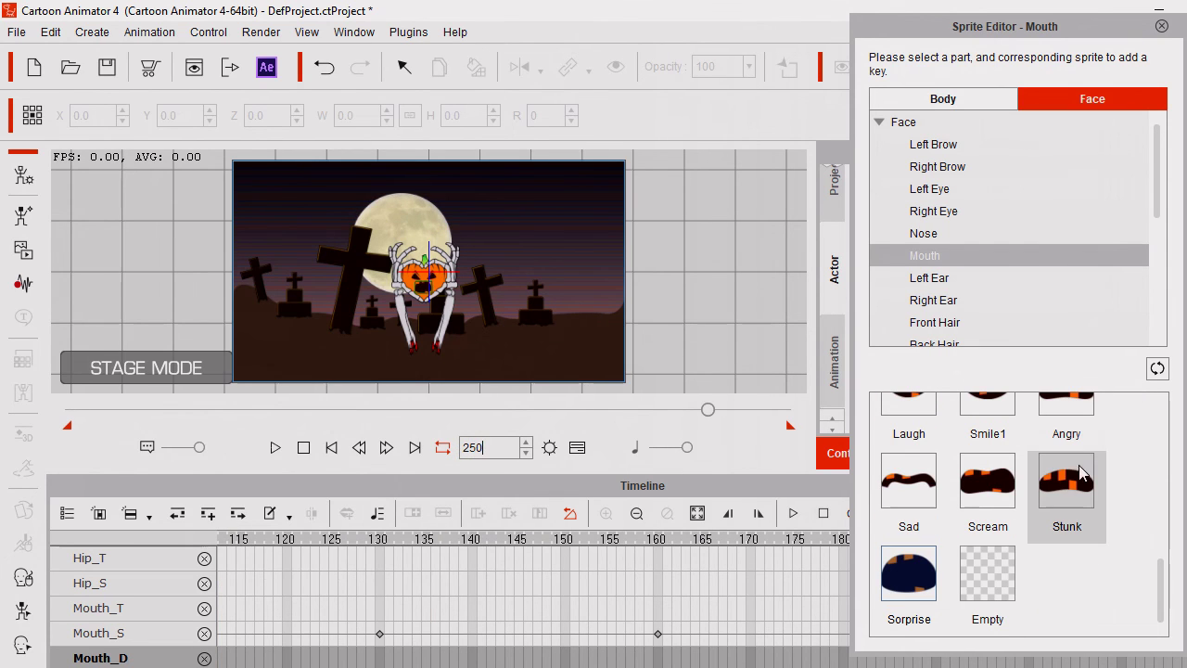
scroll(1076, 498, "up", 5)
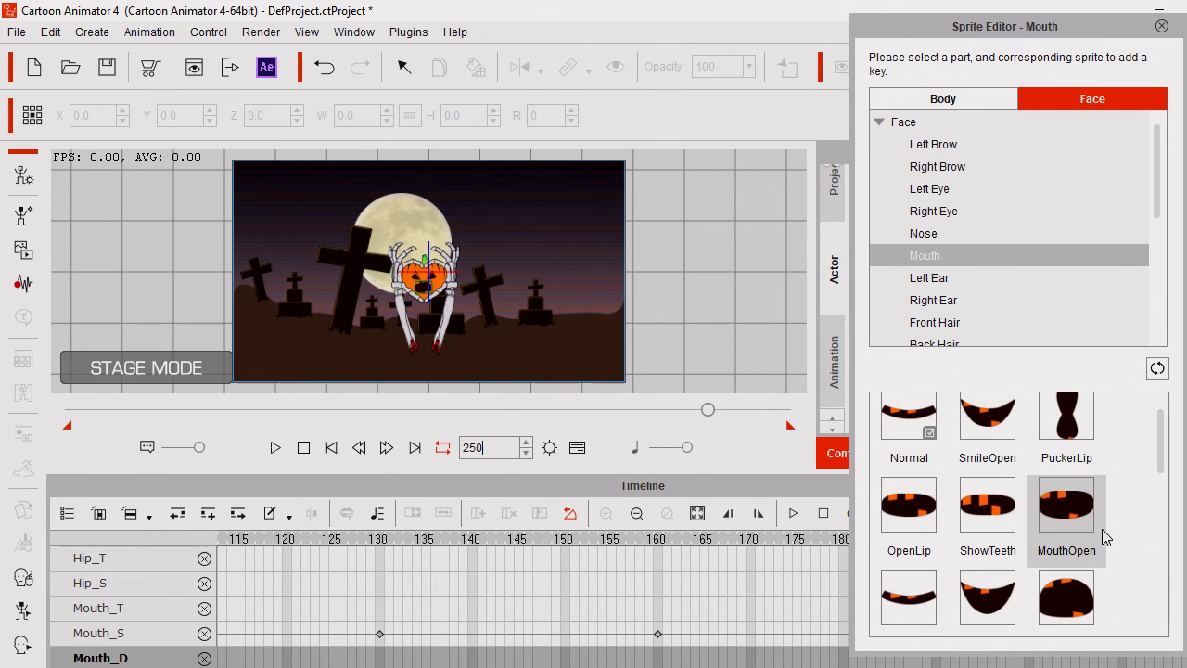
left_click(1102, 529)
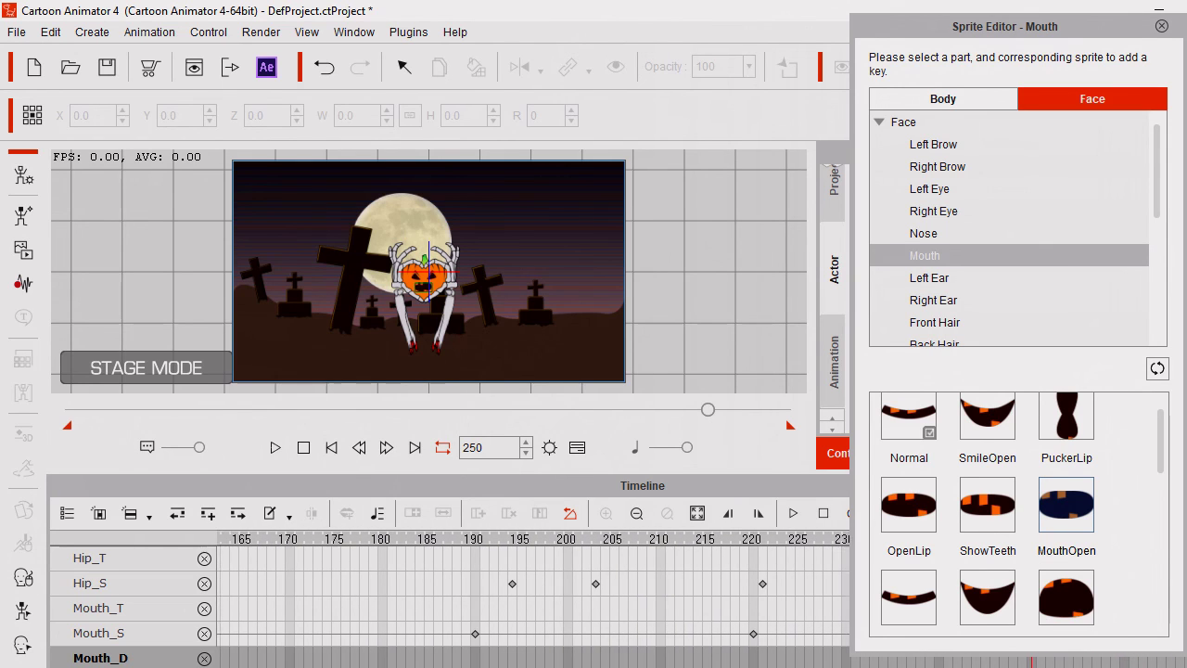
Key the pumpkin's mouth with the ShowTeeth sprite at frame 280.
left_click(460, 447)
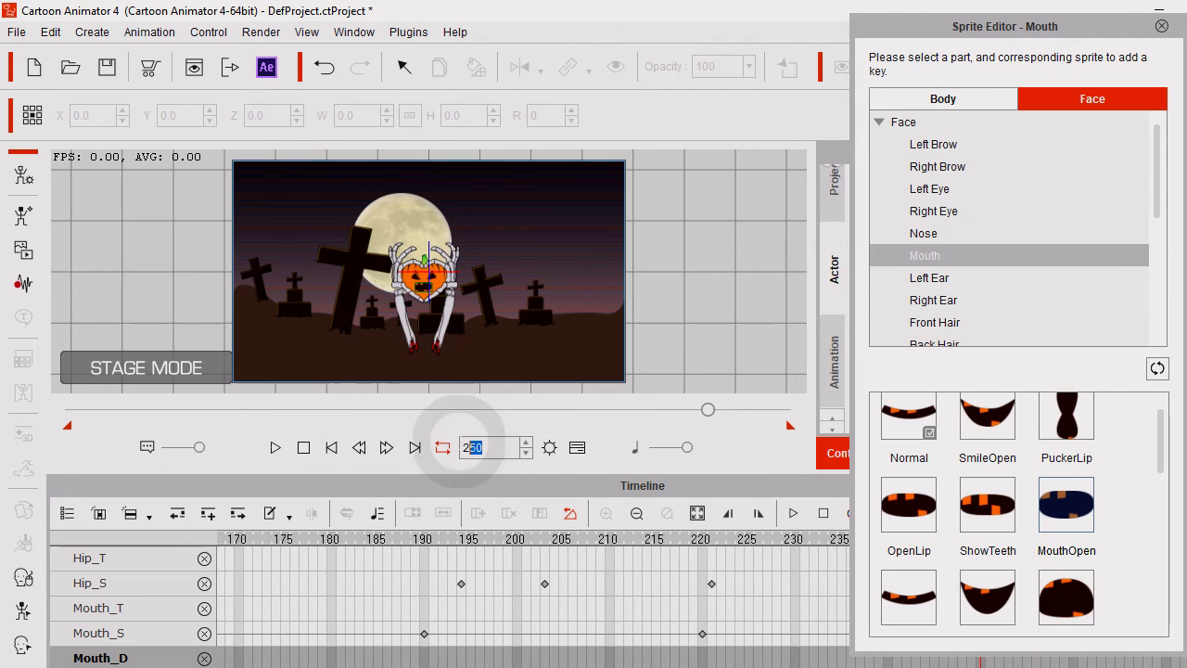
type("1")
key("Return")
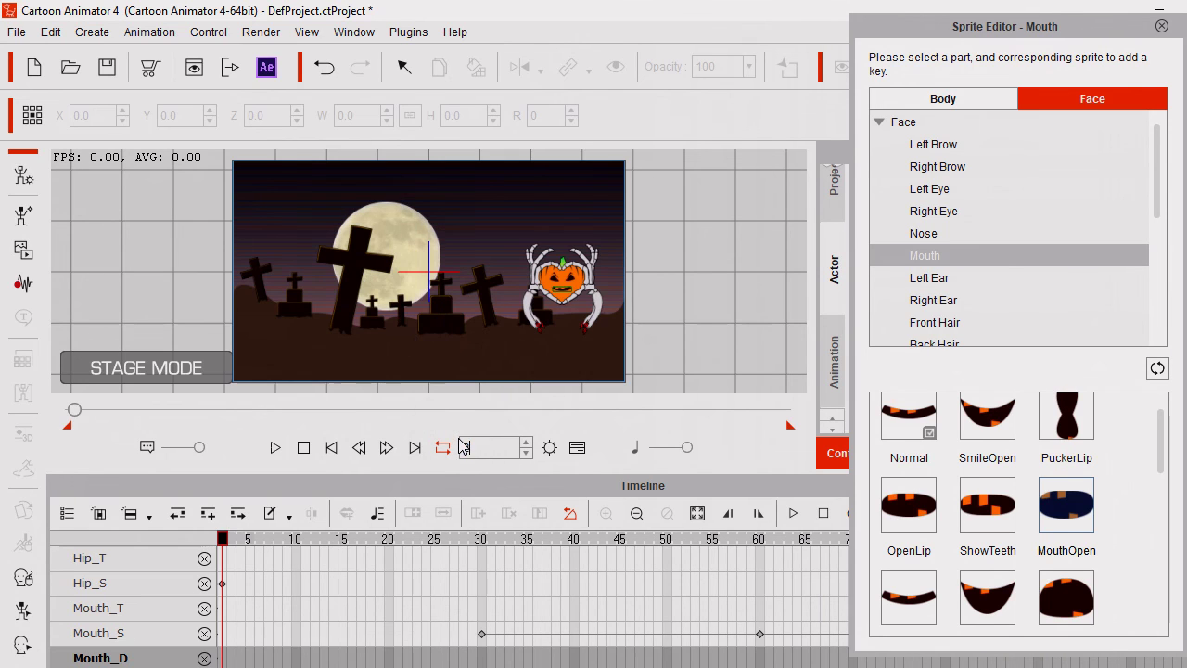
left_click(460, 447)
type("280")
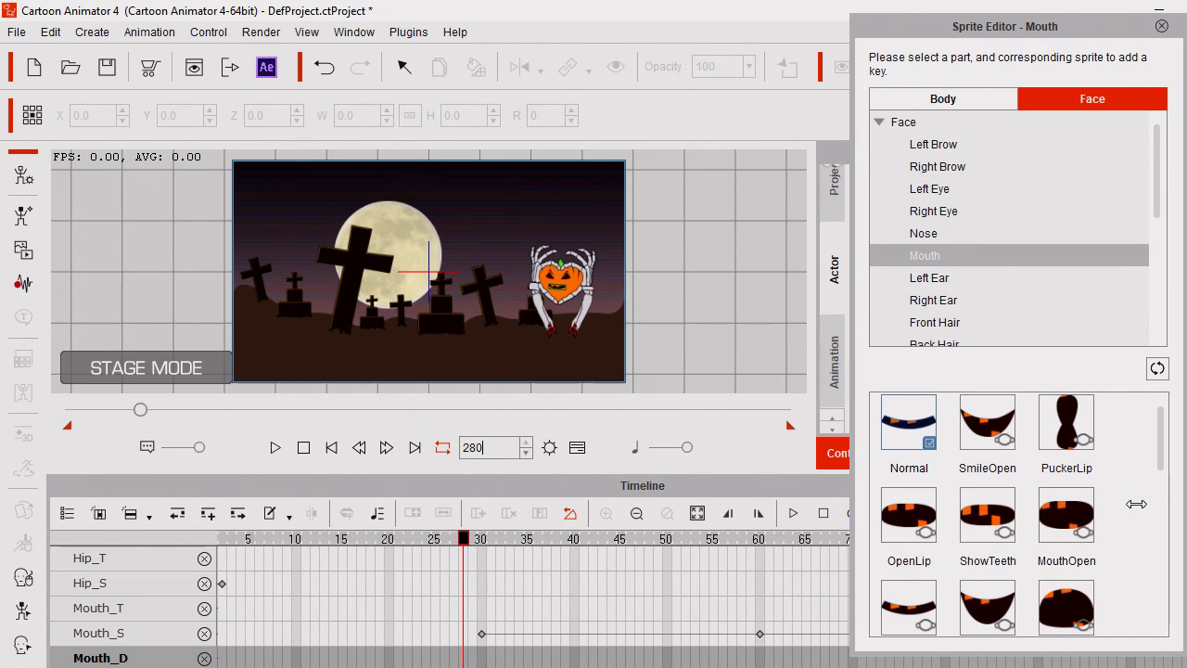
key("Return")
left_click(989, 521)
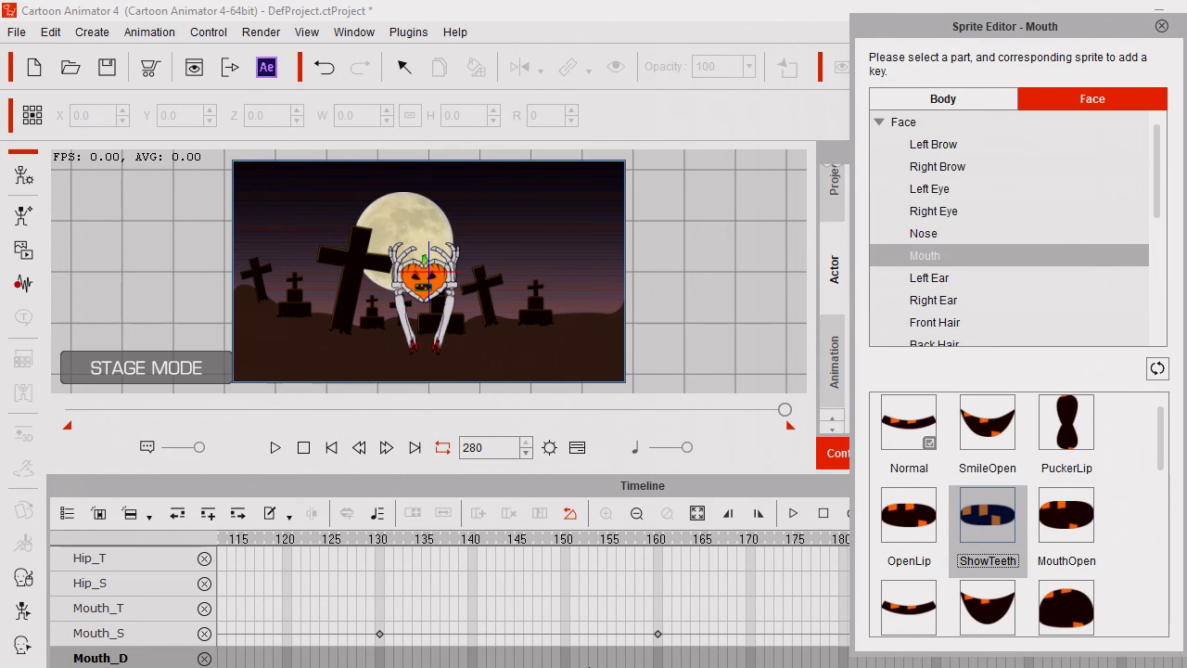
Review the mouth keys along the timeline and play the animation from the first frame to preview the sprite changes.
left_click(654, 649)
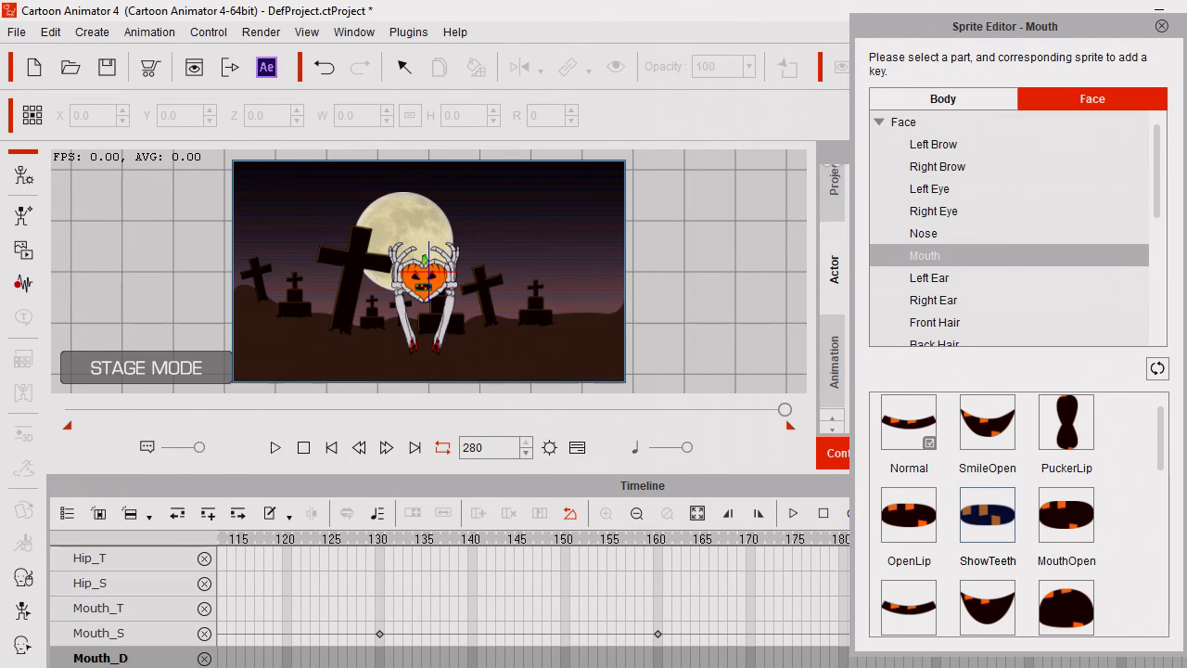
scroll(534, 603, "right", 10)
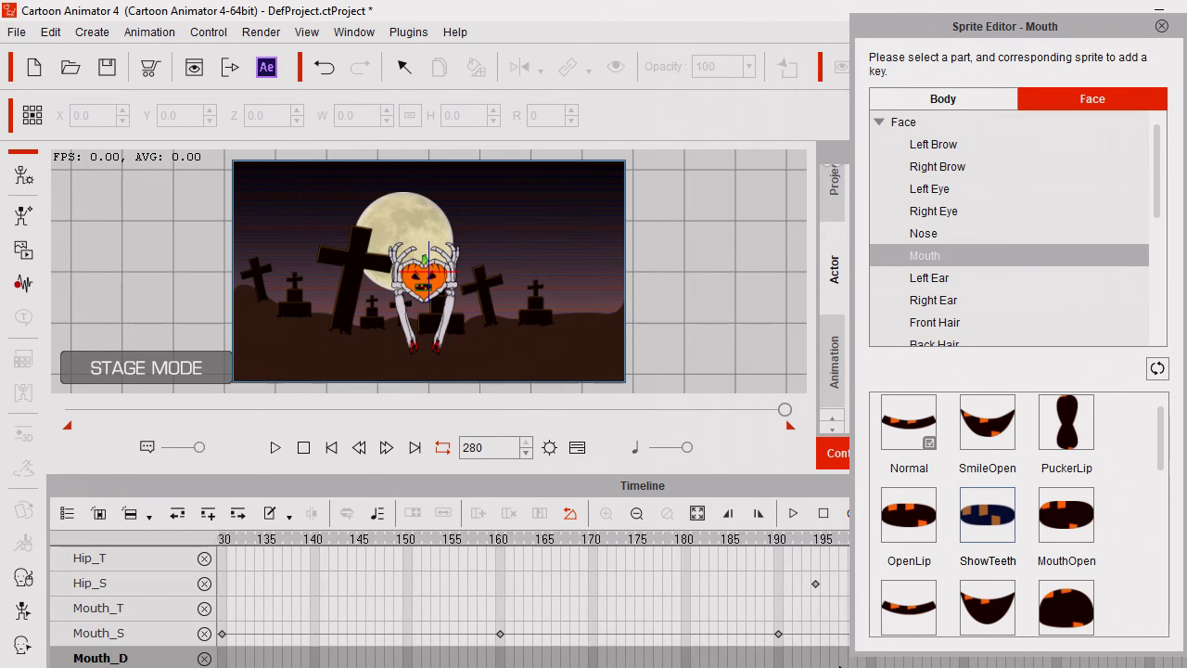
scroll(534, 603, "right", 2)
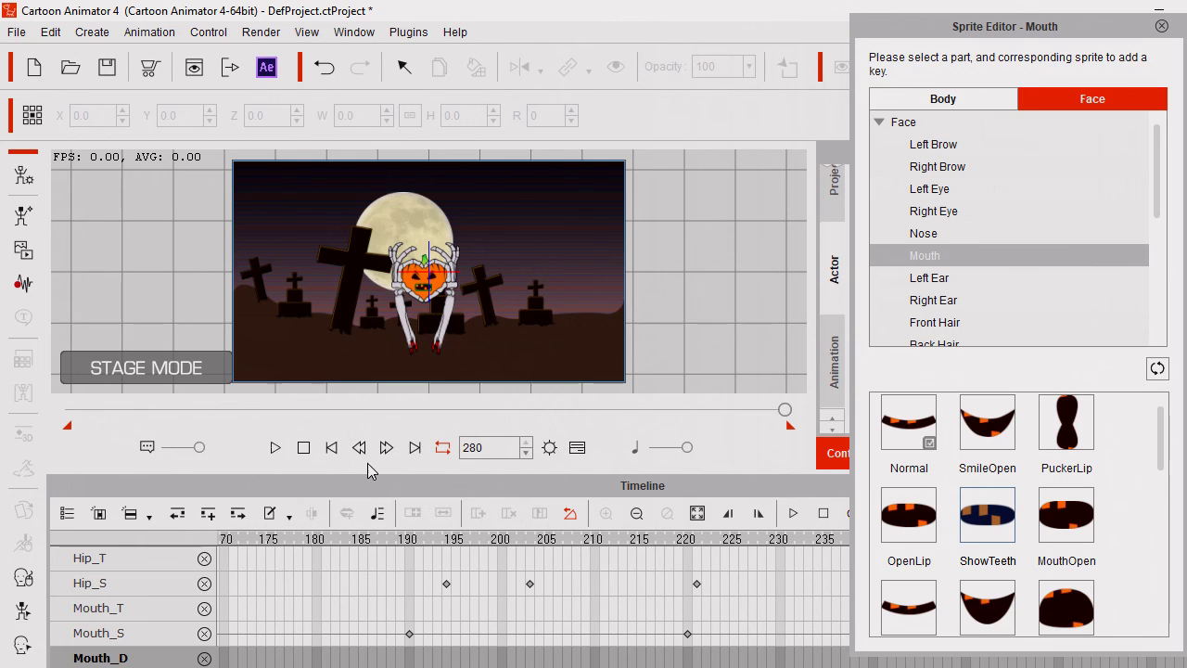
left_click(303, 447)
left_click(274, 447)
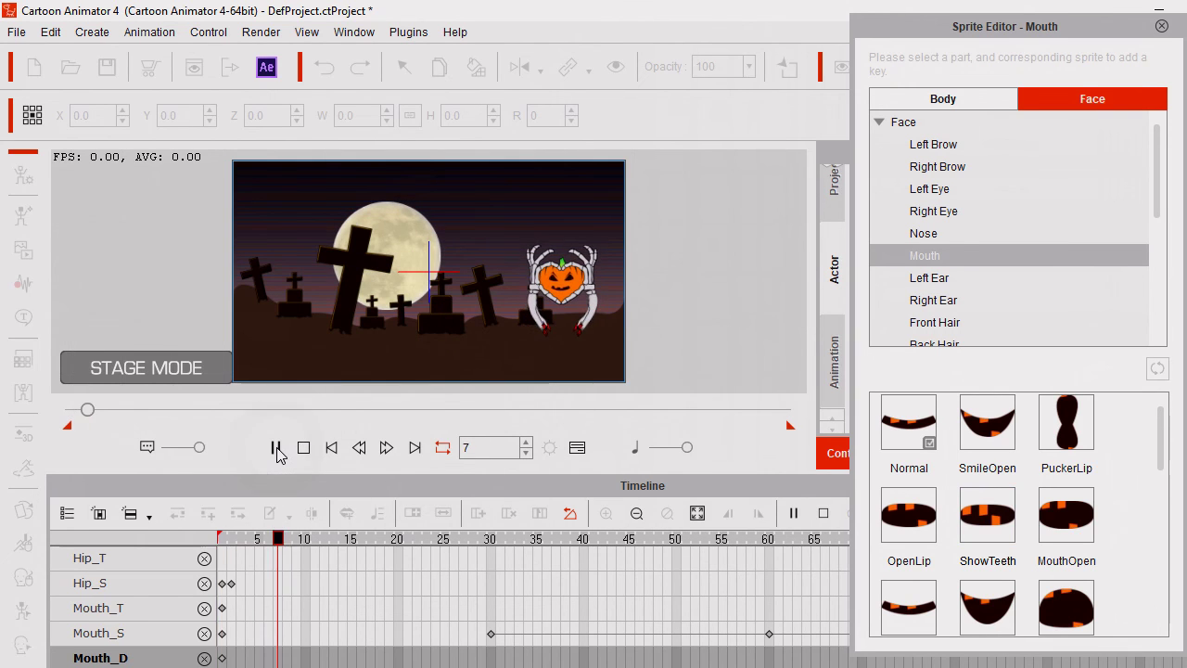